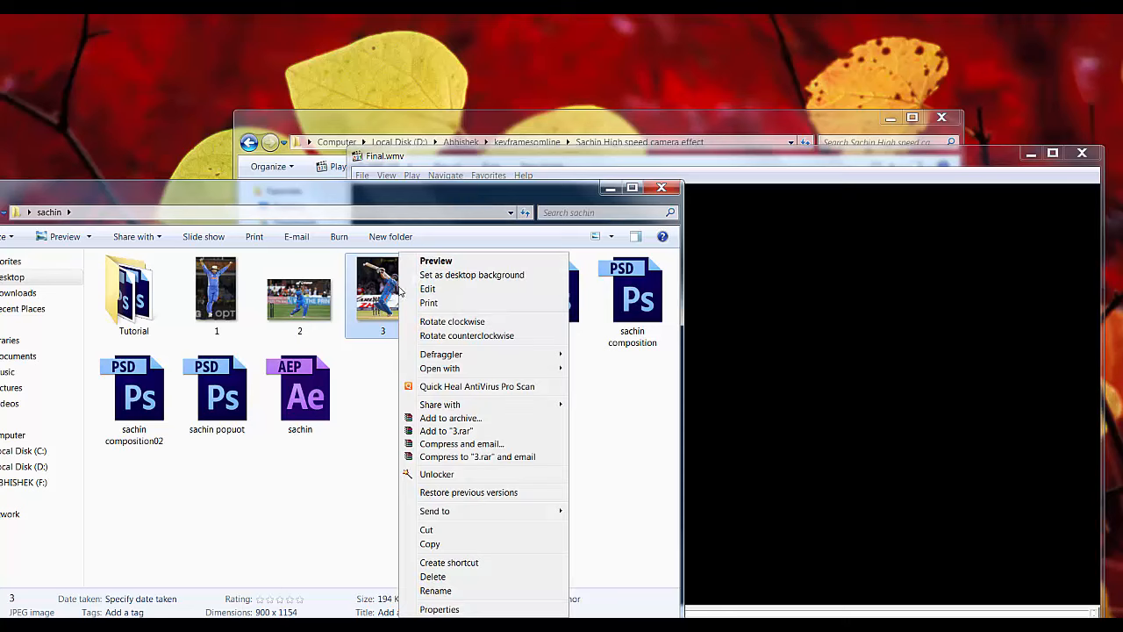
Preview source image 3 from the sachin folder and play the finished video Final.wmv
click(452, 264)
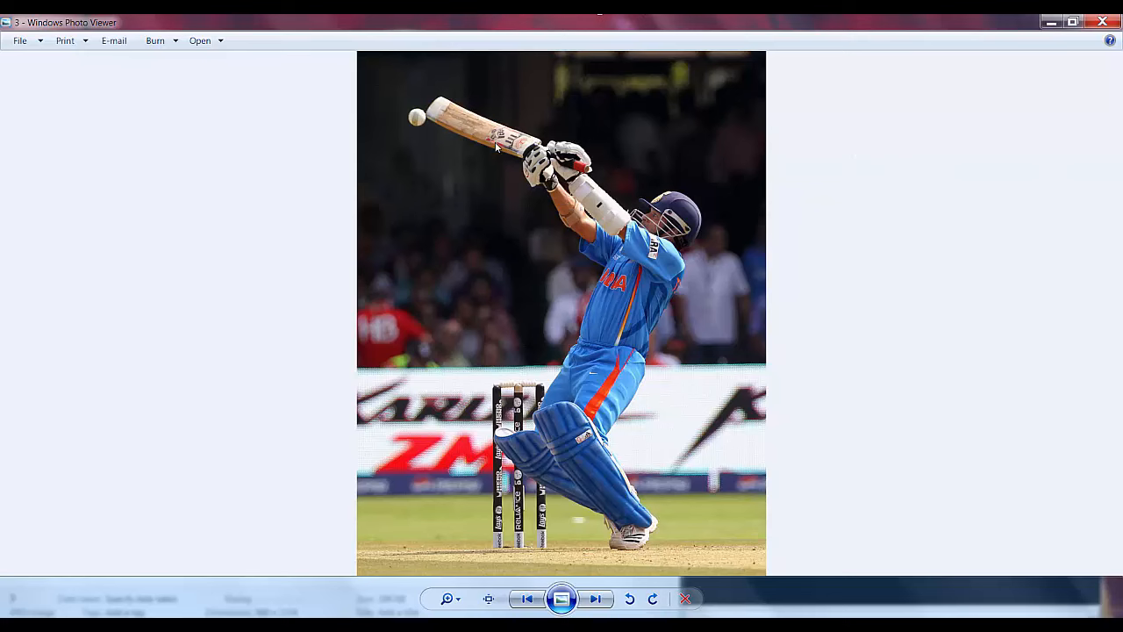
click(1049, 21)
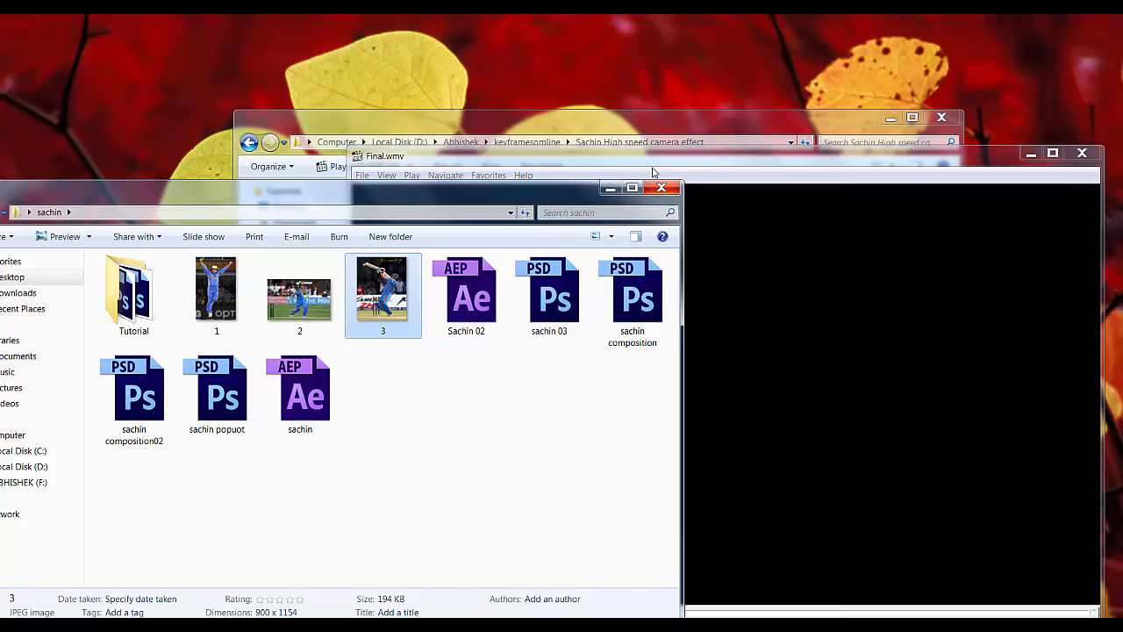
drag(653, 172, 413, 44)
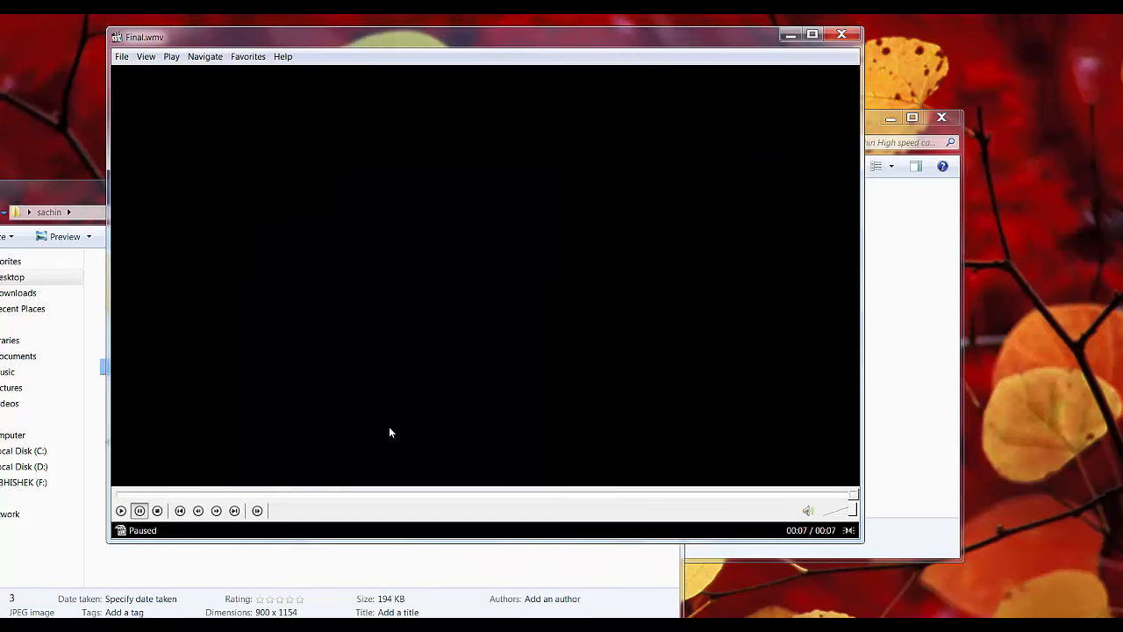
click(121, 511)
click(828, 509)
click(121, 510)
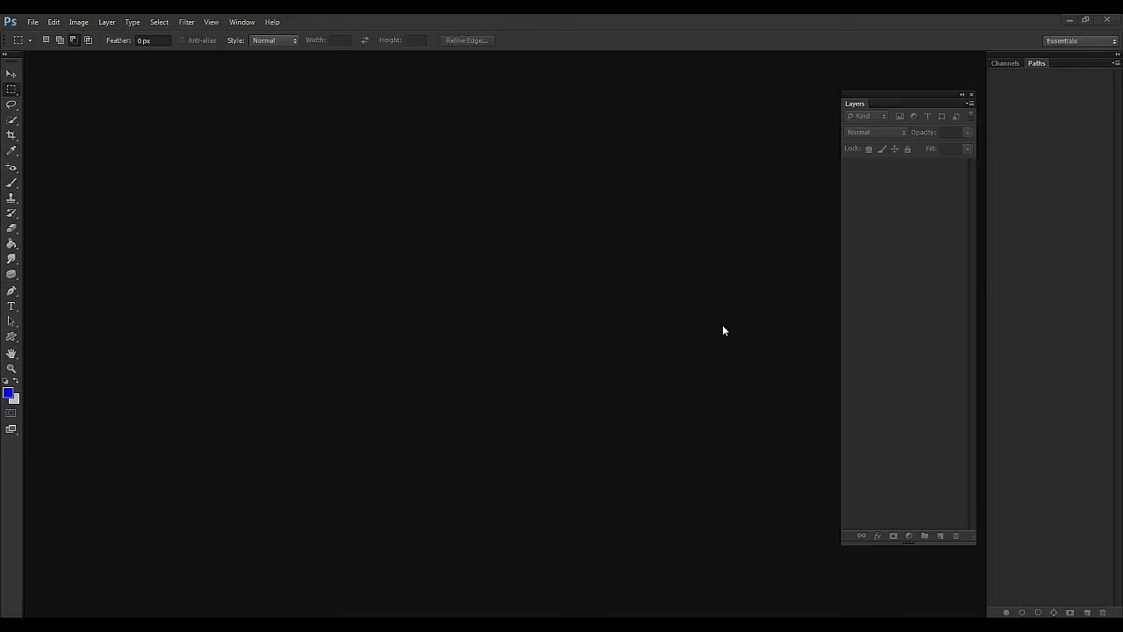
Switch to Photoshop and open the three images 1.jpg, 2.jpg and 3.jpg from the sachin folder
click(32, 22)
click(33, 22)
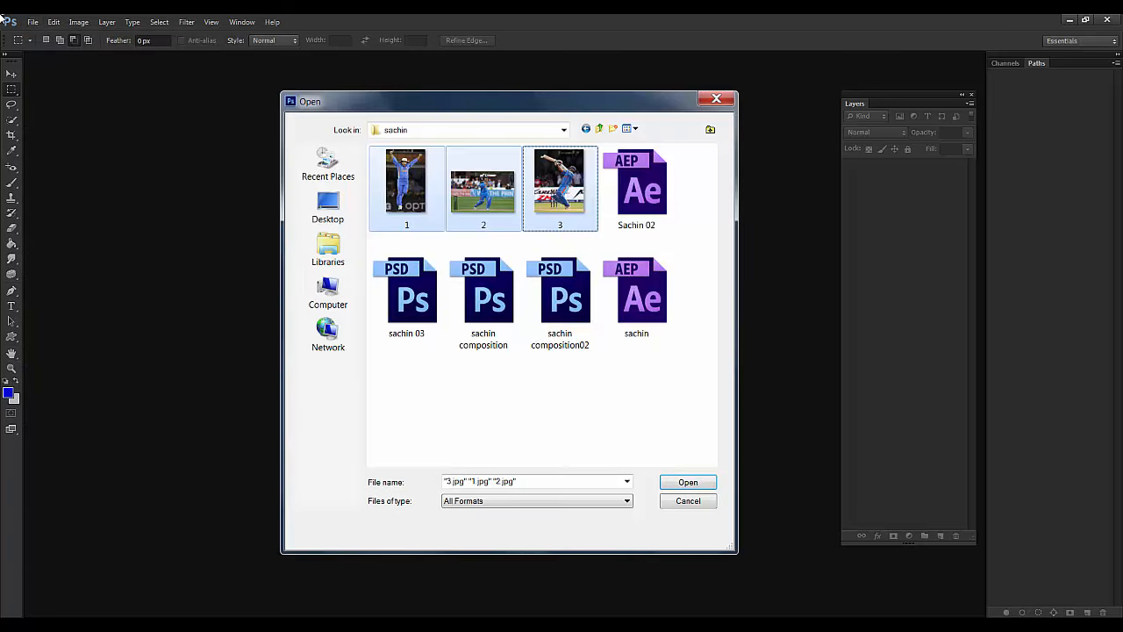
drag(481, 105, 465, 91)
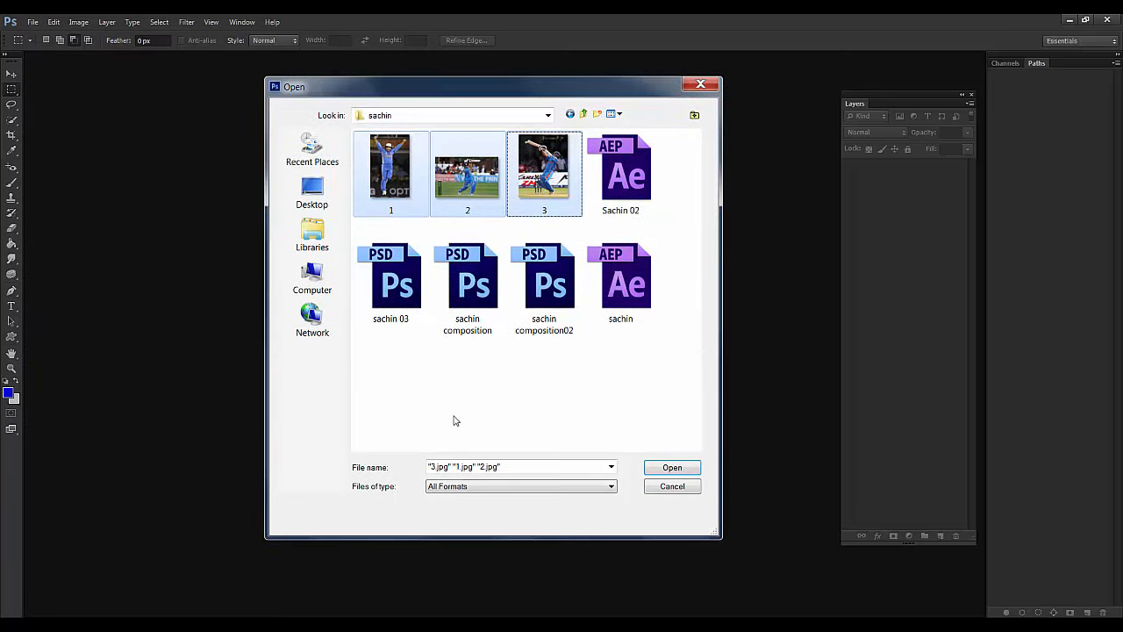
click(413, 165)
ctrl+click(466, 171)
ctrl+click(536, 184)
click(672, 468)
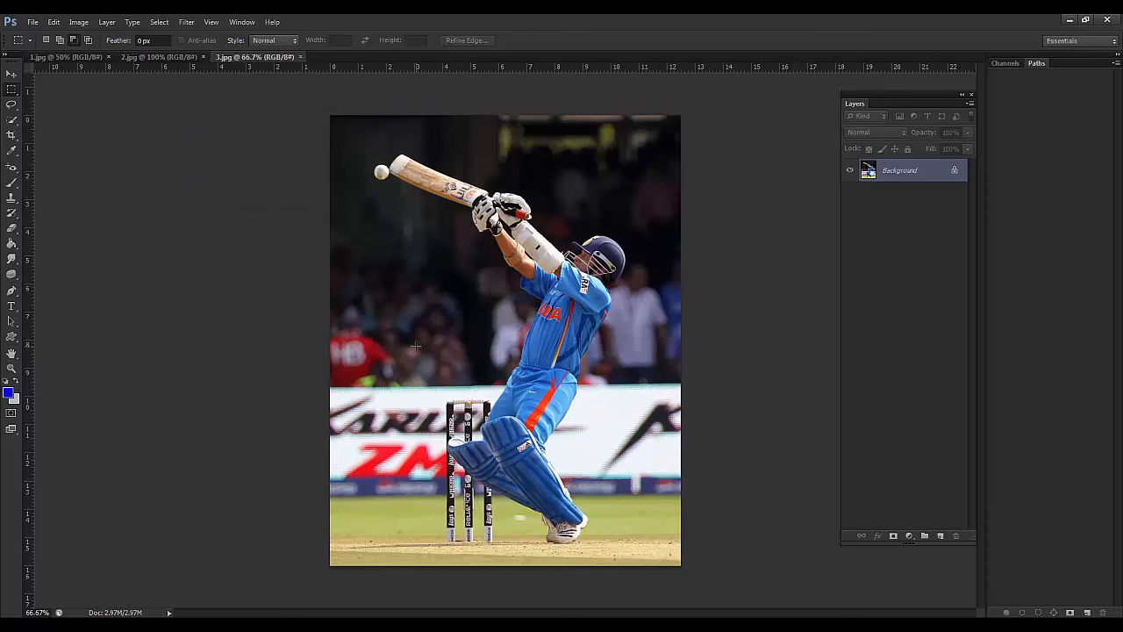
Start a new document with the Film & Video preset at size HDV/HDTV 720p/29.97
click(32, 22)
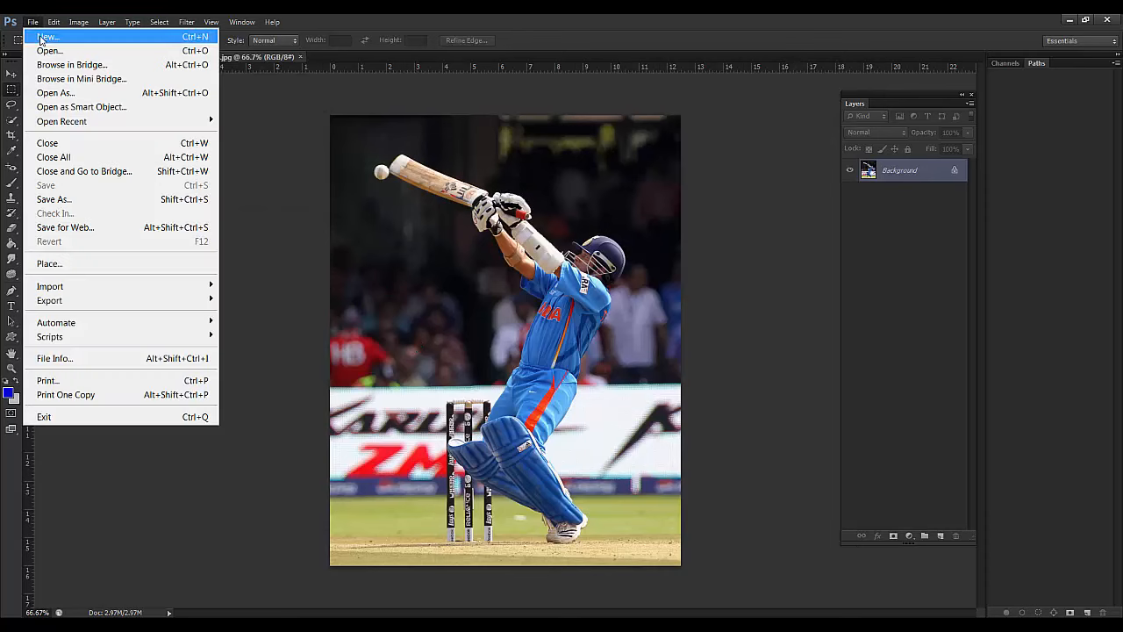
click(41, 37)
click(371, 179)
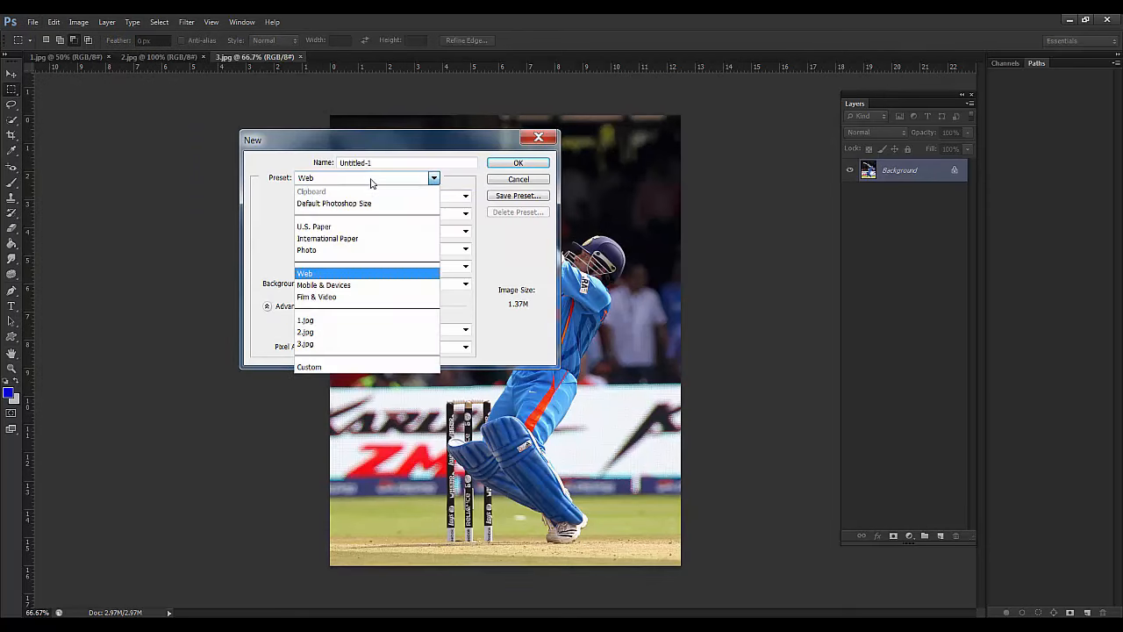
click(340, 297)
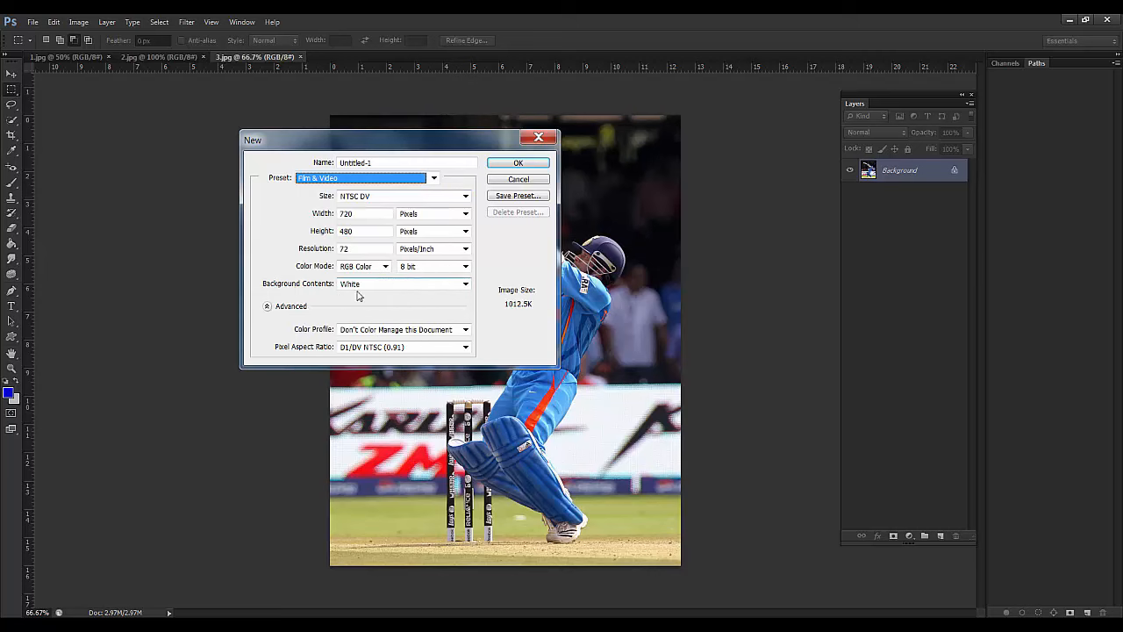
click(412, 195)
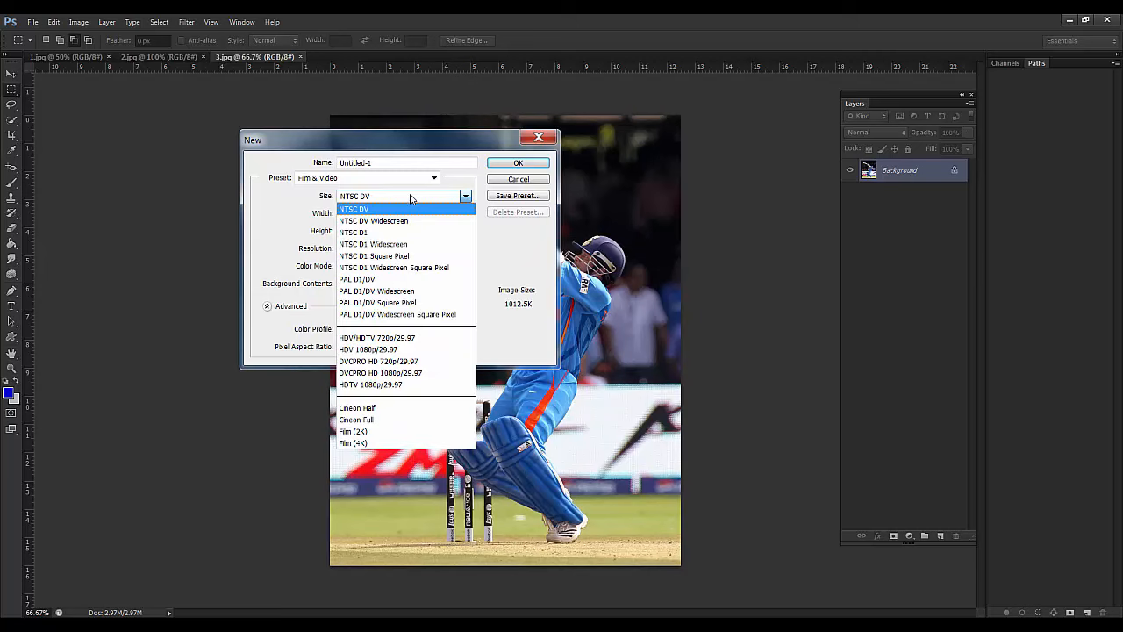
click(443, 340)
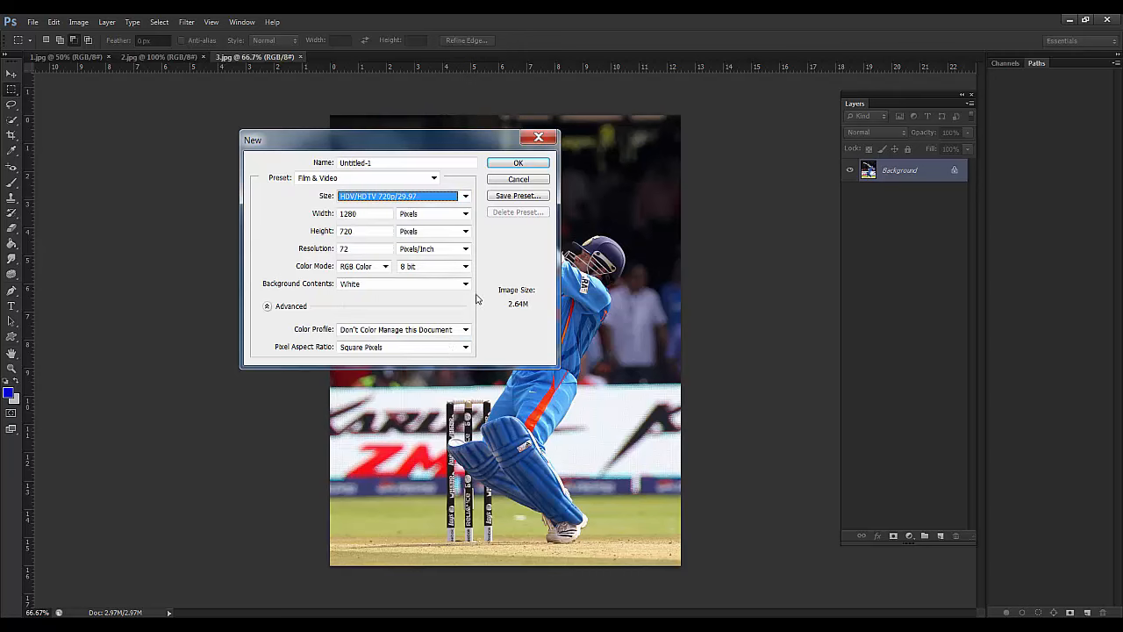
Name the new document Sachin Compo and create it
click(538, 138)
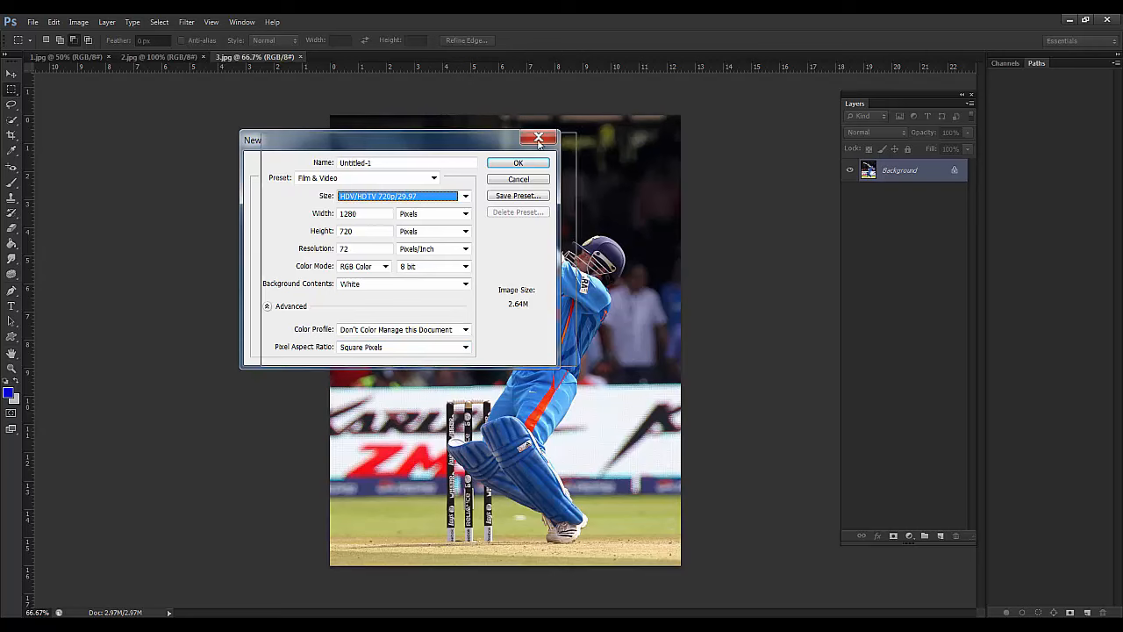
drag(538, 139, 596, 164)
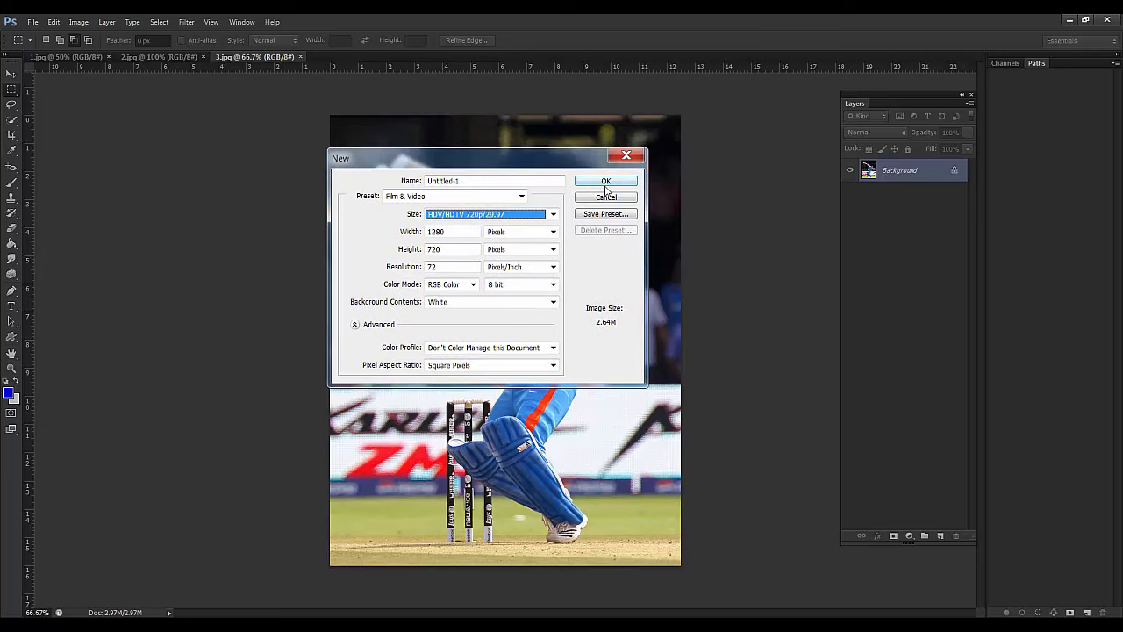
click(456, 181)
key(ctrl+a)
text(Sa)
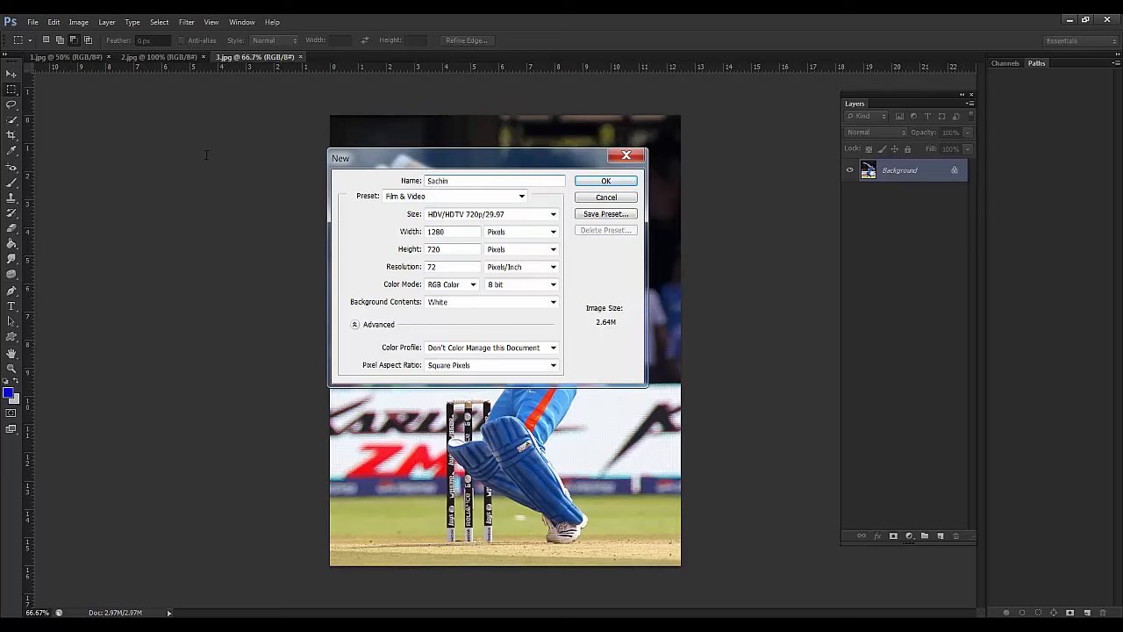
text(chin Compo)
click(599, 180)
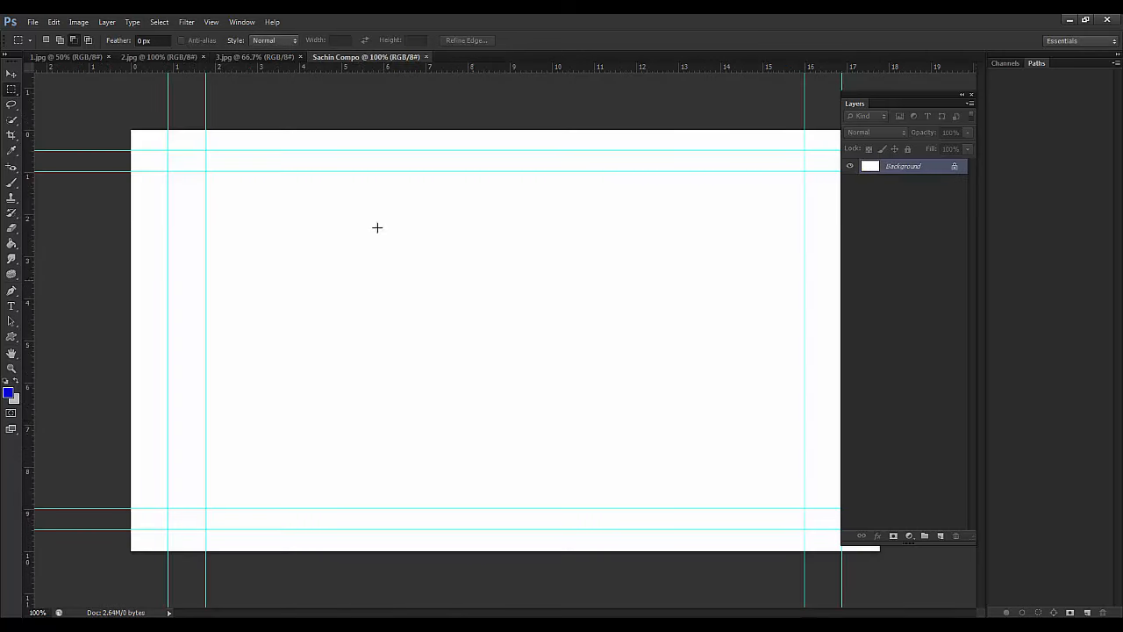
Bring the 2.jpg image to the front and collapse the Layers panel to reveal the whole picture
click(11, 74)
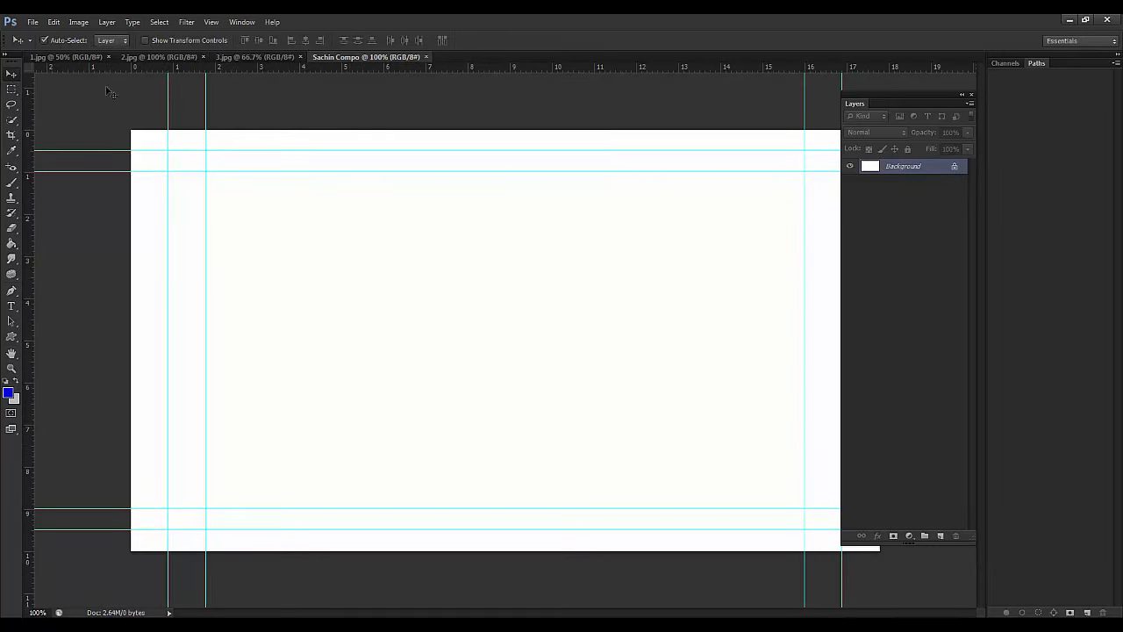
click(272, 55)
click(160, 57)
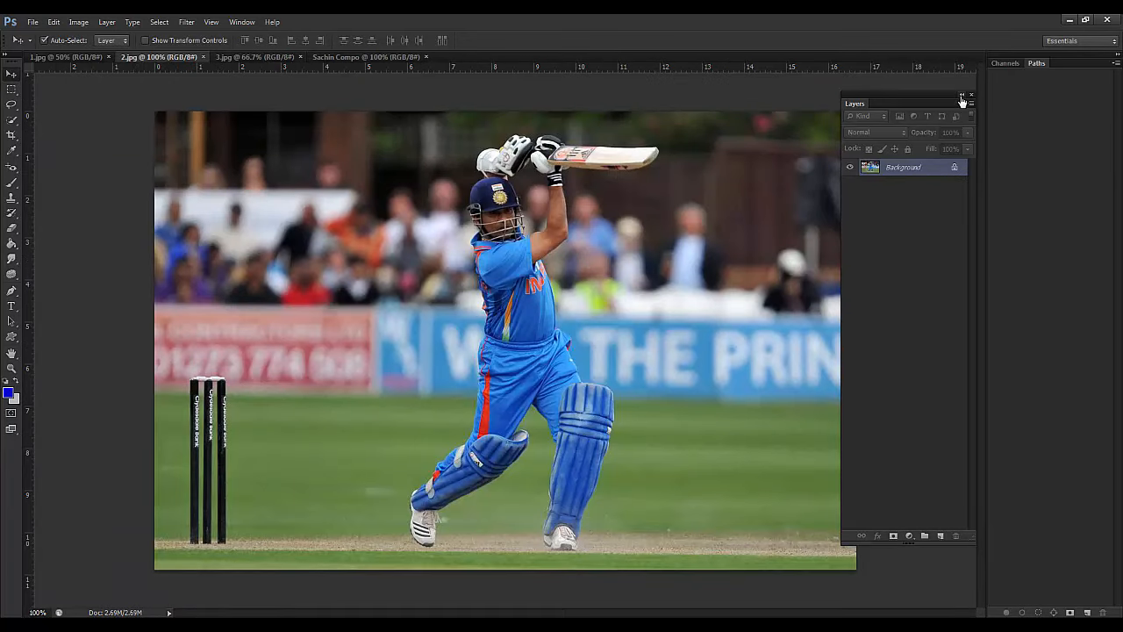
click(962, 96)
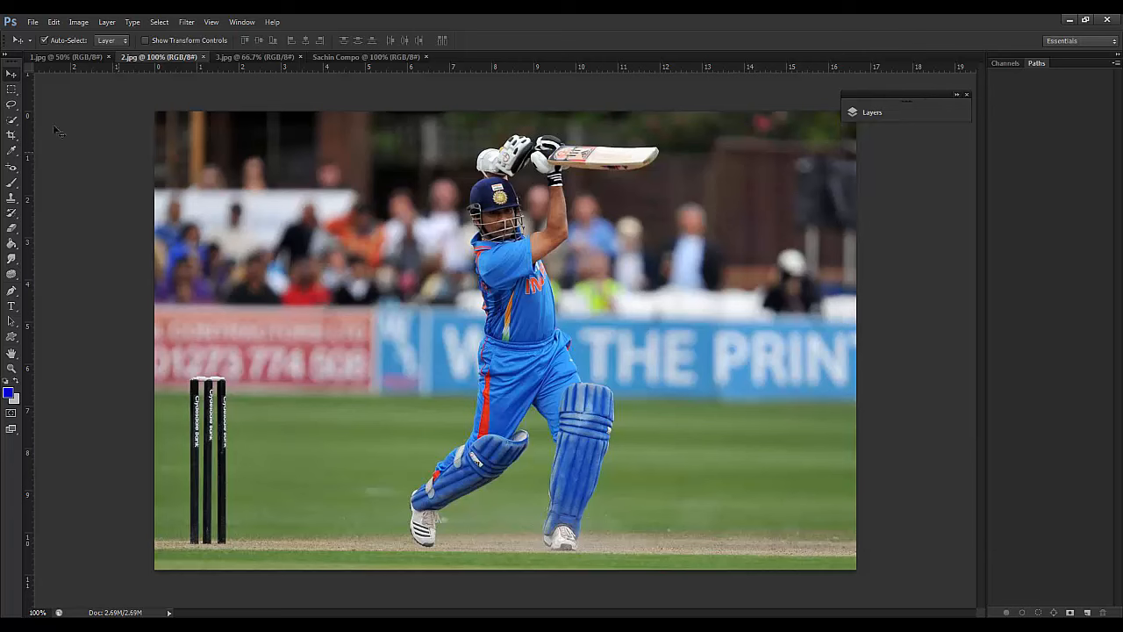
Select the batsman's upper body, helmet, gloves, bat and raised forearm with the Quick Selection tool
click(11, 105)
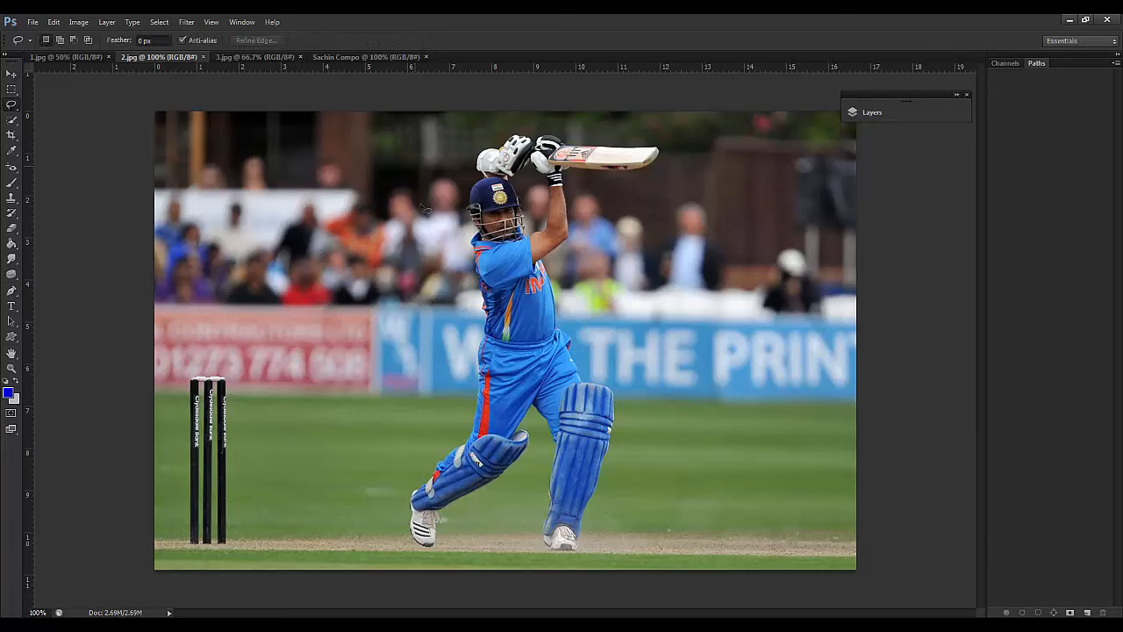
click(12, 120)
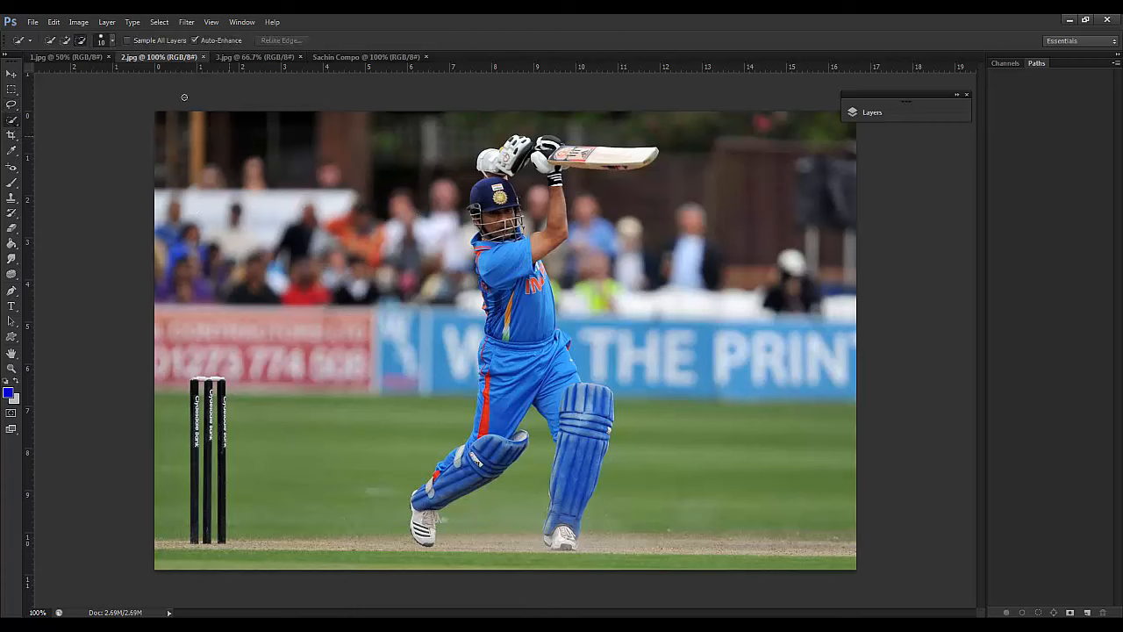
click(65, 40)
key(])
mouse_move(522, 317)
mouse_down()
mouse_move(488, 159)
mouse_move(544, 147)
mouse_up()
key(bracketleft)
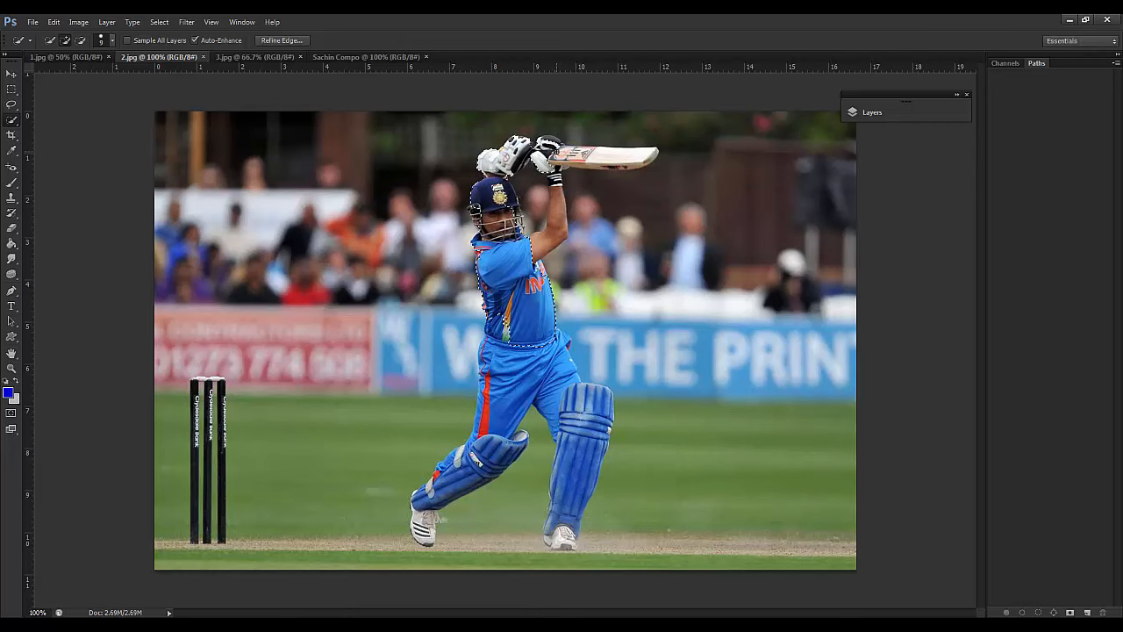
drag(580, 155, 643, 160)
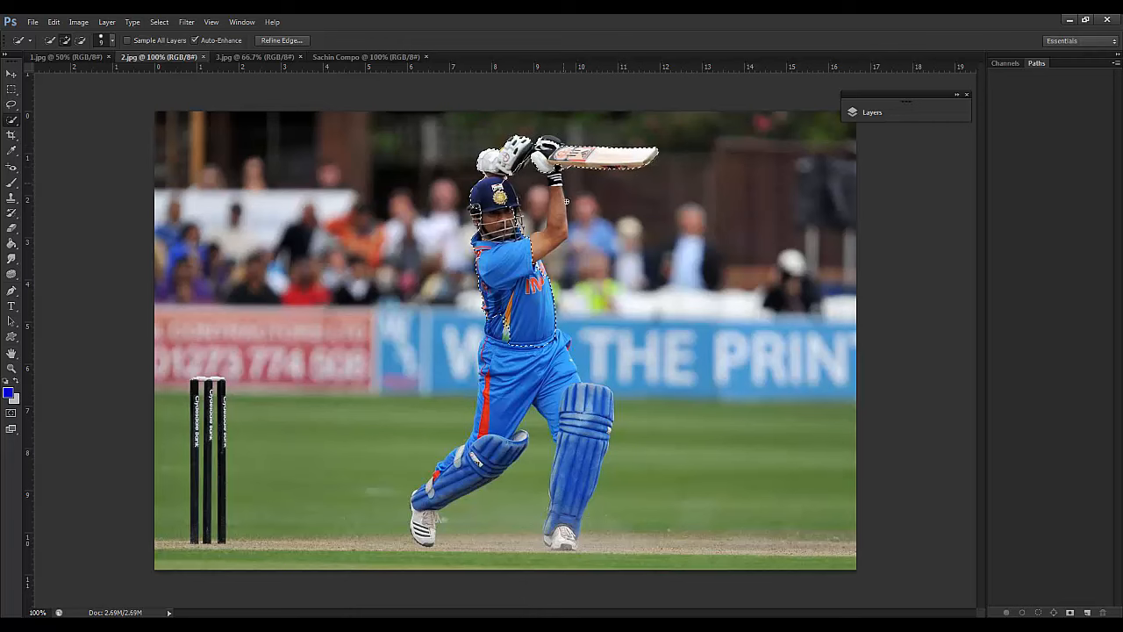
drag(559, 191, 558, 196)
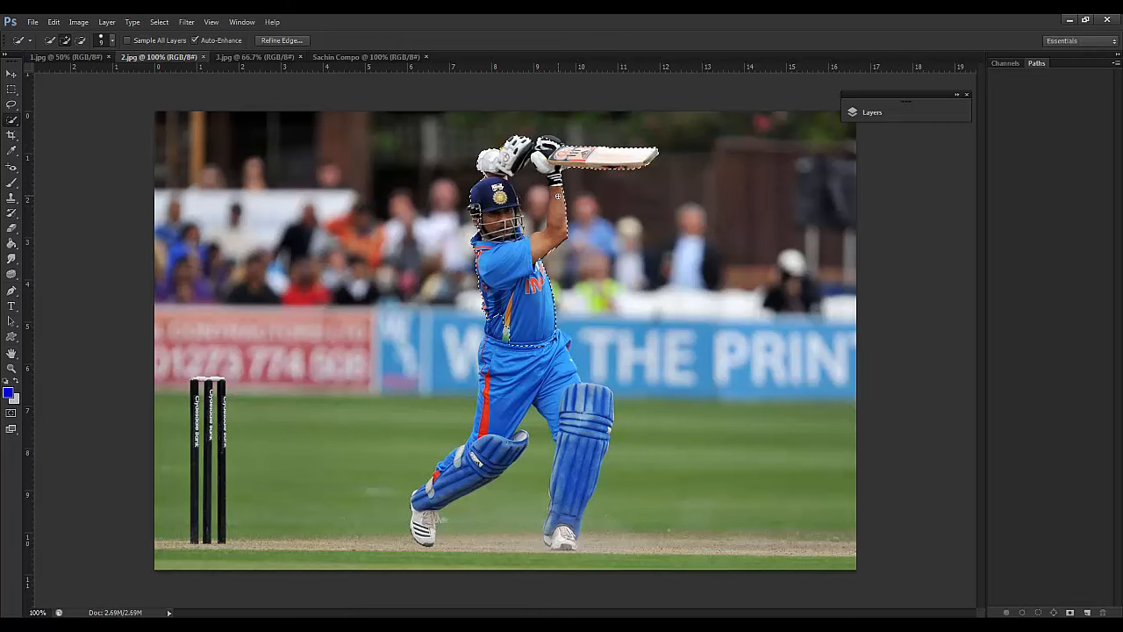
Add the batsman's trousers, both leg pads and shoes to the selection
mouse_move(507, 322)
mouse_down()
mouse_move(496, 386)
mouse_move(513, 431)
mouse_move(426, 483)
mouse_move(450, 484)
mouse_move(457, 464)
mouse_up()
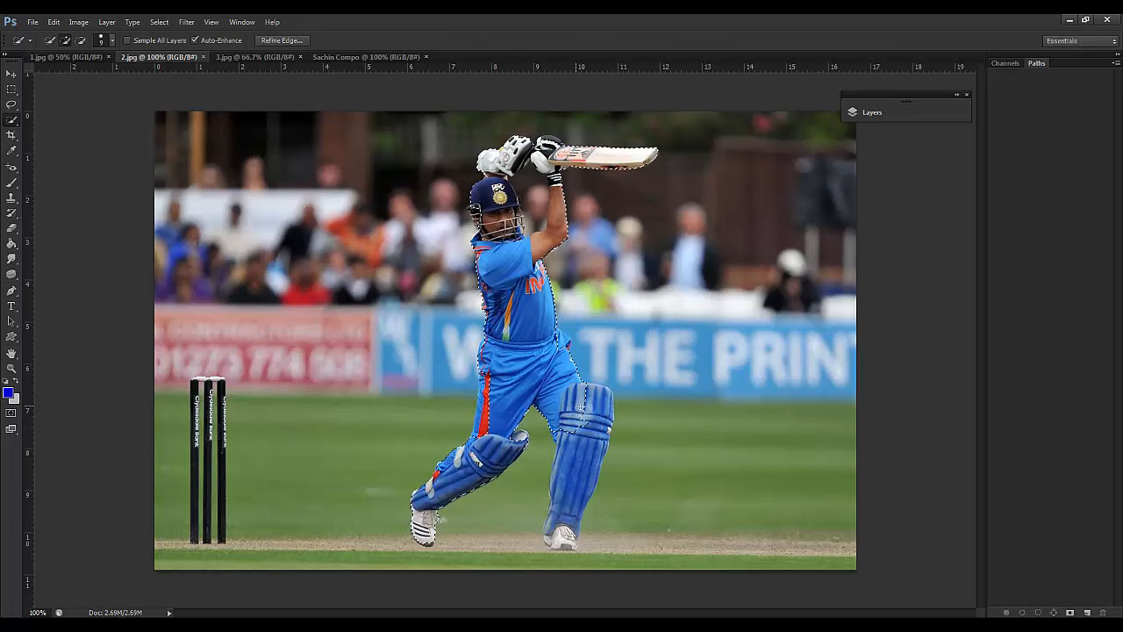
click(586, 411)
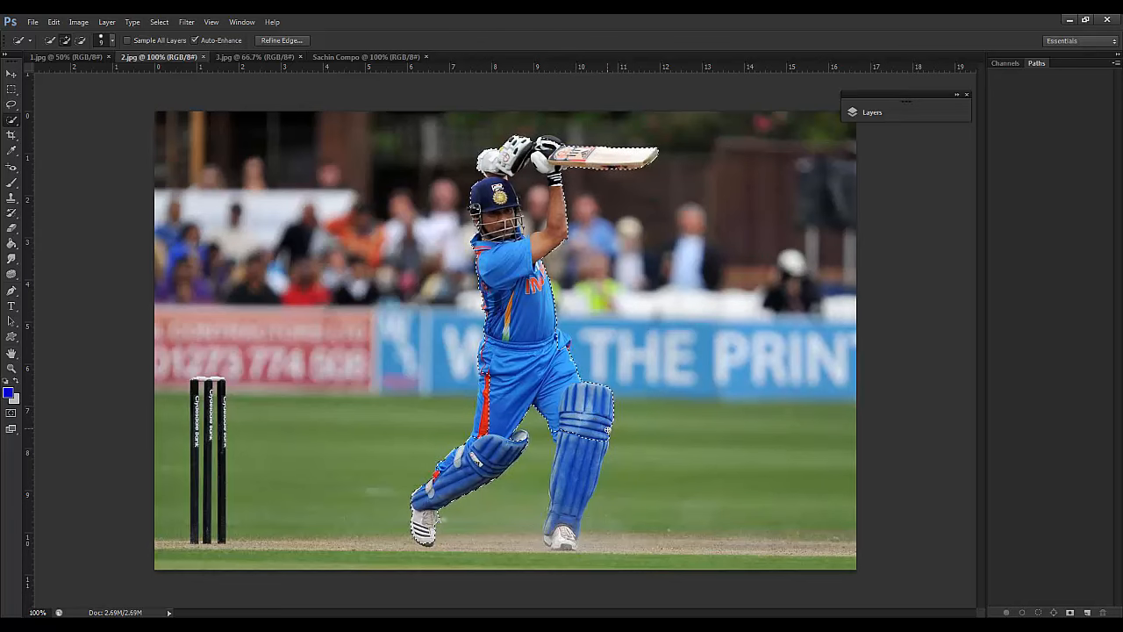
click(579, 485)
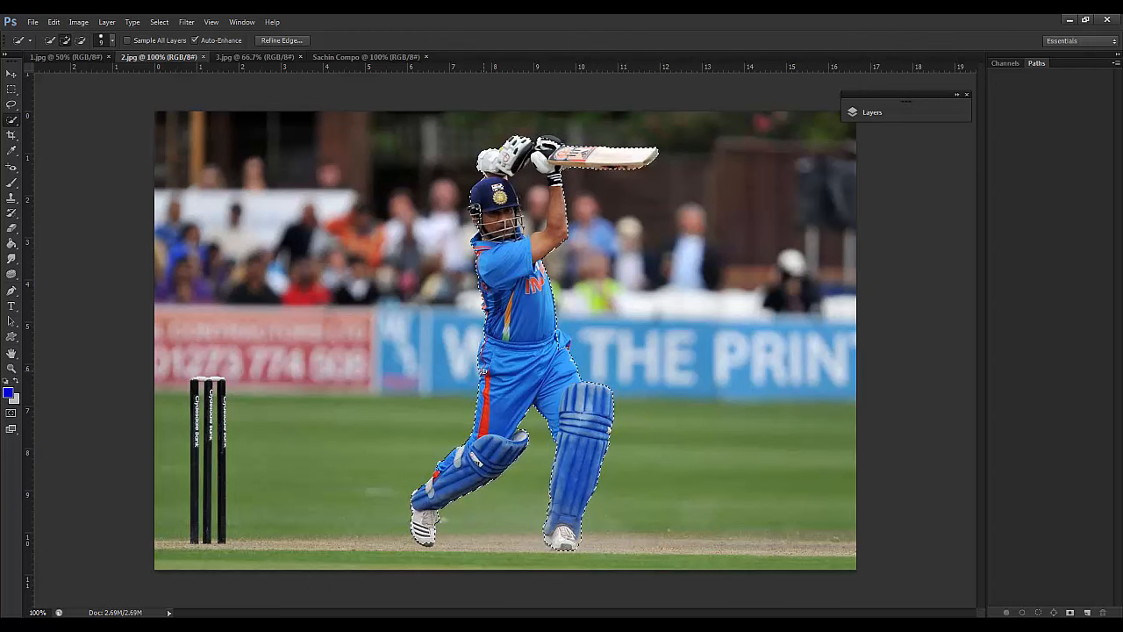
Subtract the background gap between the helmet and the raised arm from the selection, using a smaller brush
key(ctrl+plus)
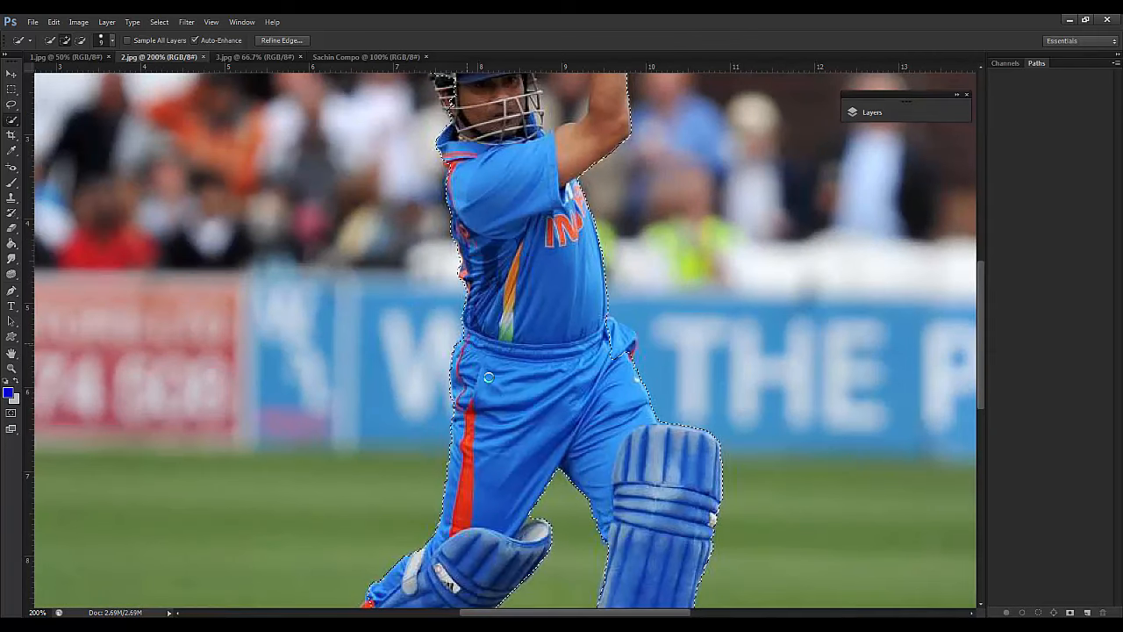
drag(561, 368, 504, 374)
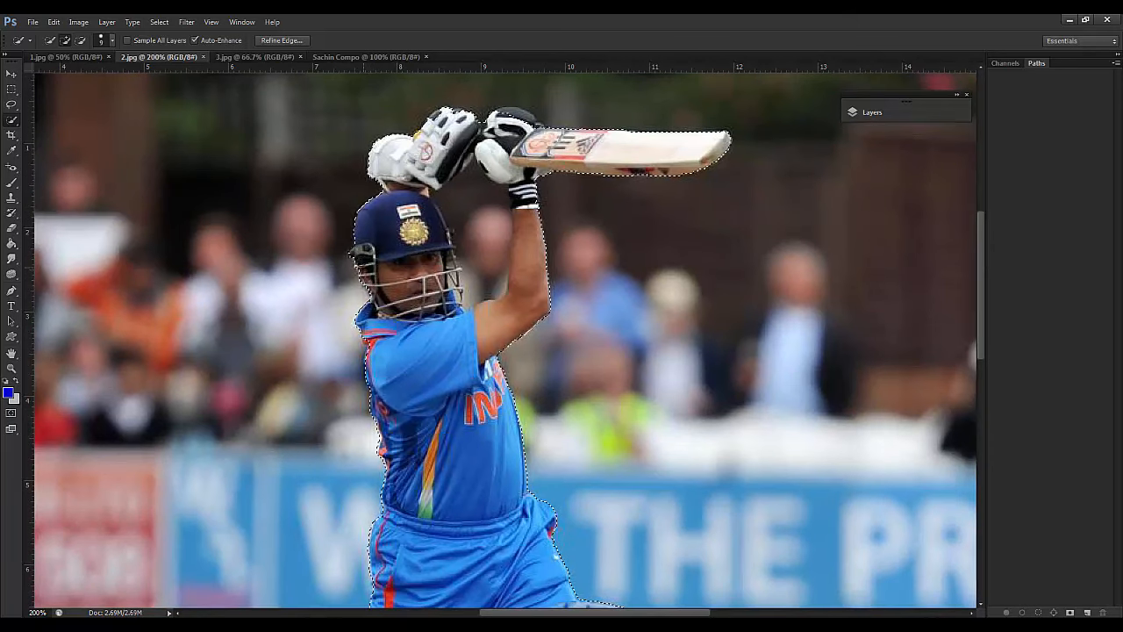
click(80, 40)
drag(466, 194, 487, 237)
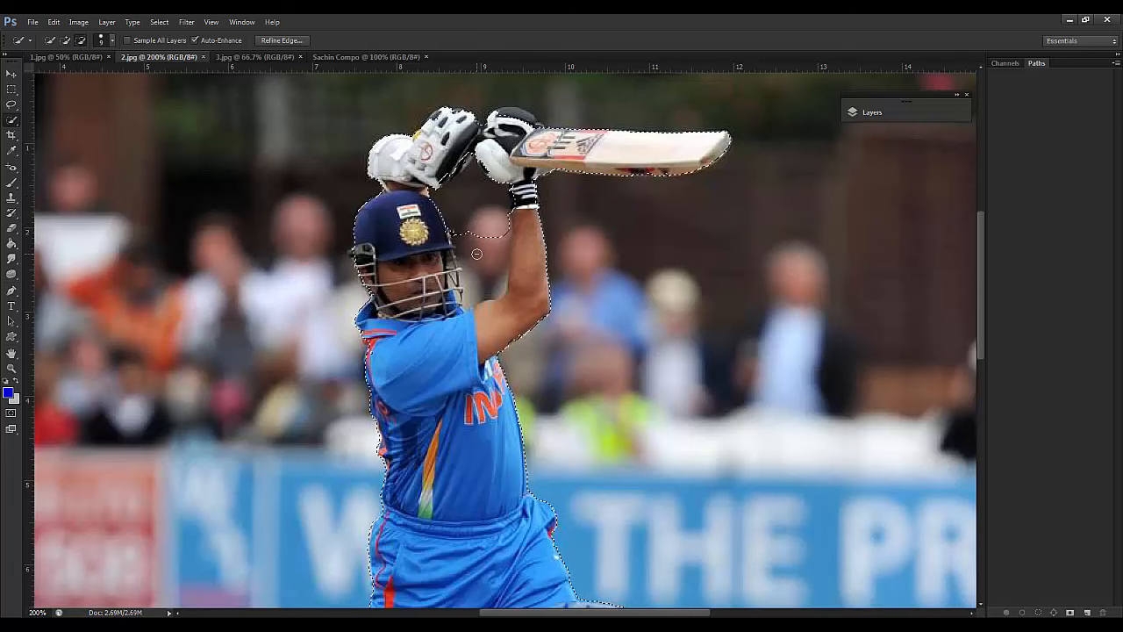
key(bracketleft)
key(bracketleft)
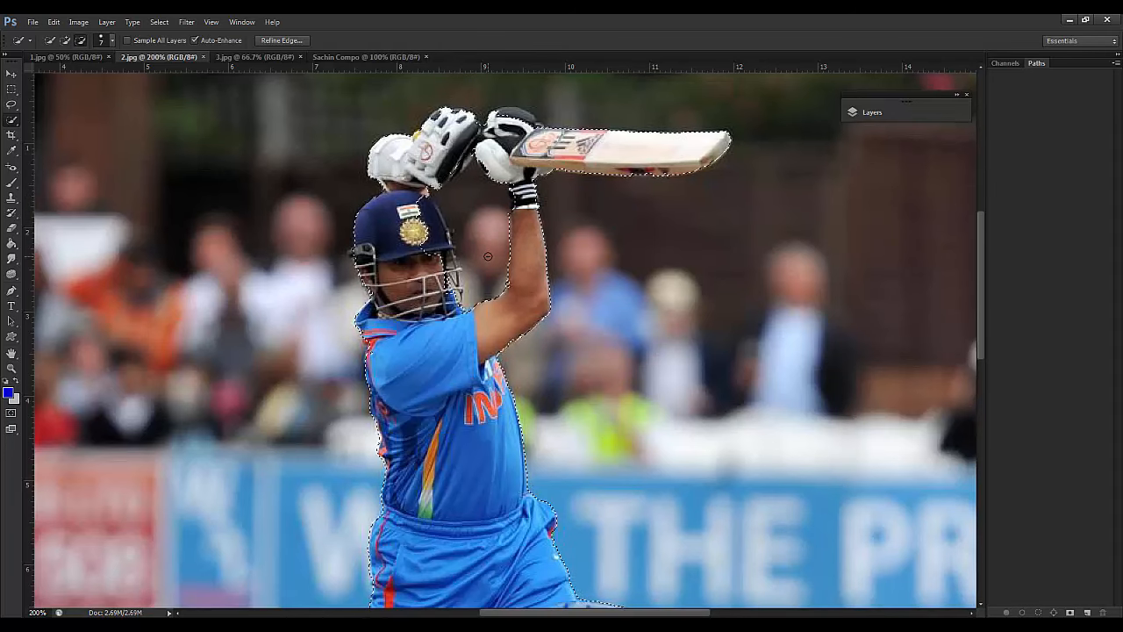
click(65, 40)
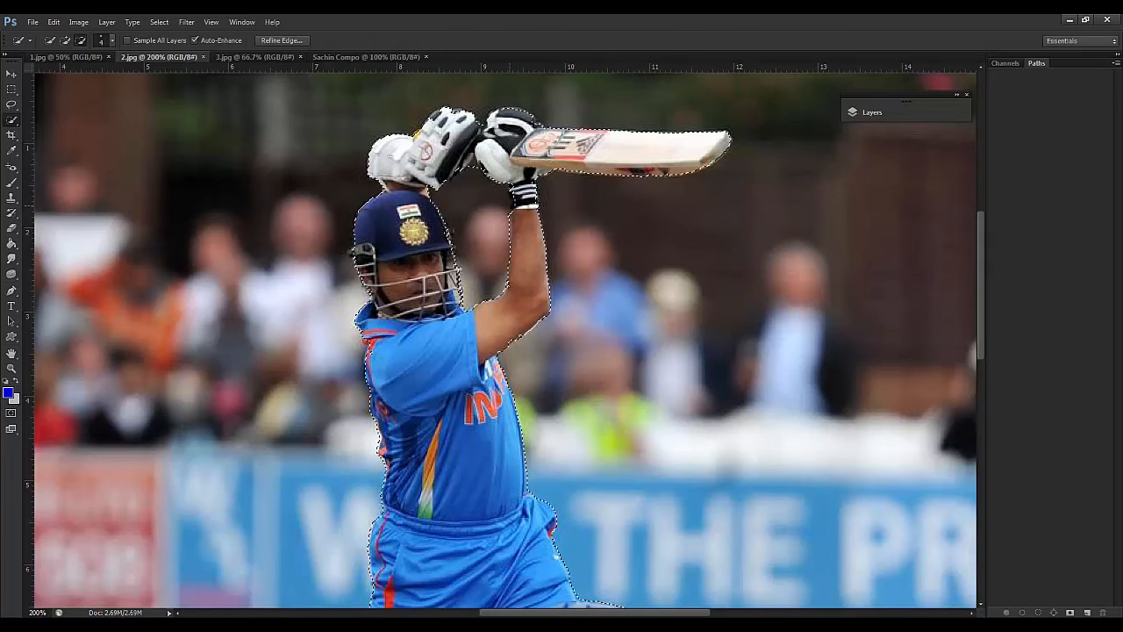
Check the batsman's cutout in Refine Edge, close it without changes and return Quick Selection to adding
click(290, 40)
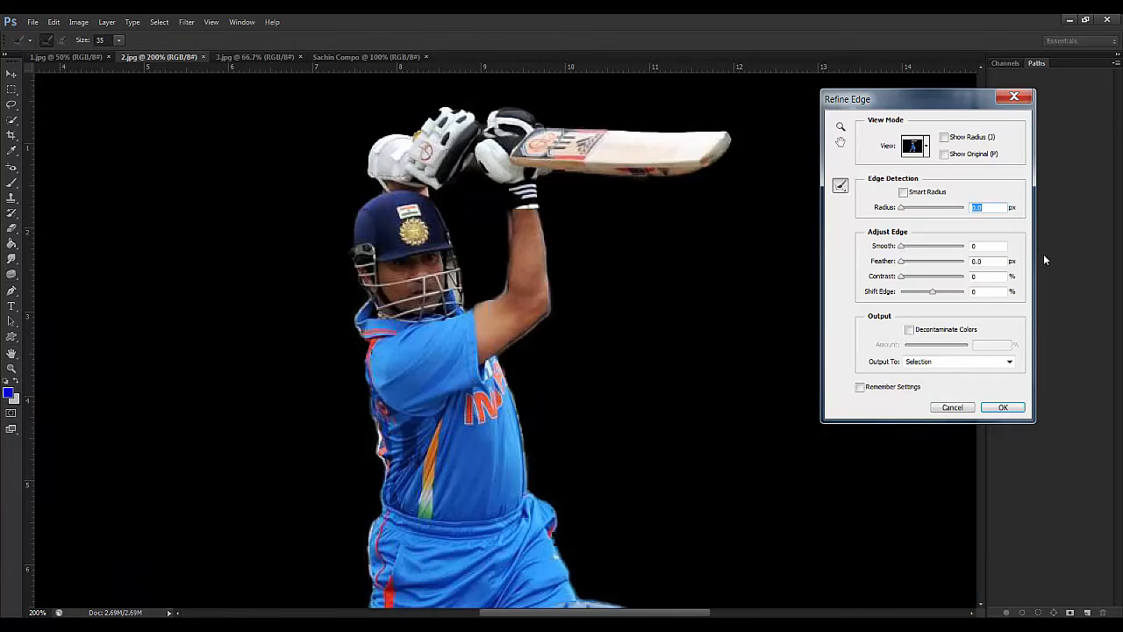
click(1014, 97)
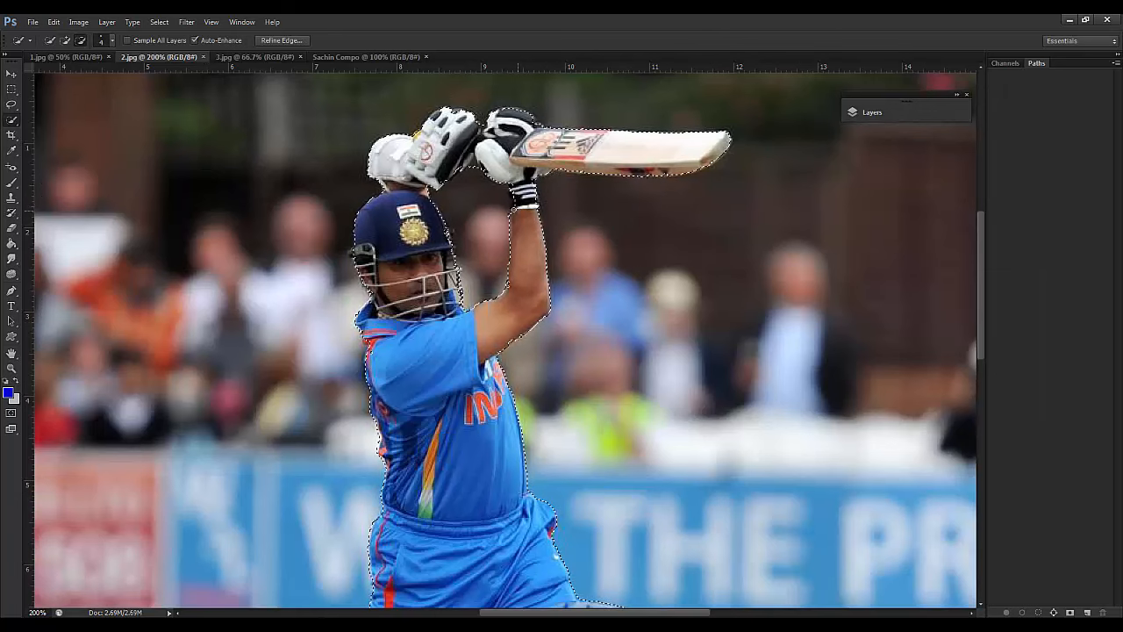
click(66, 40)
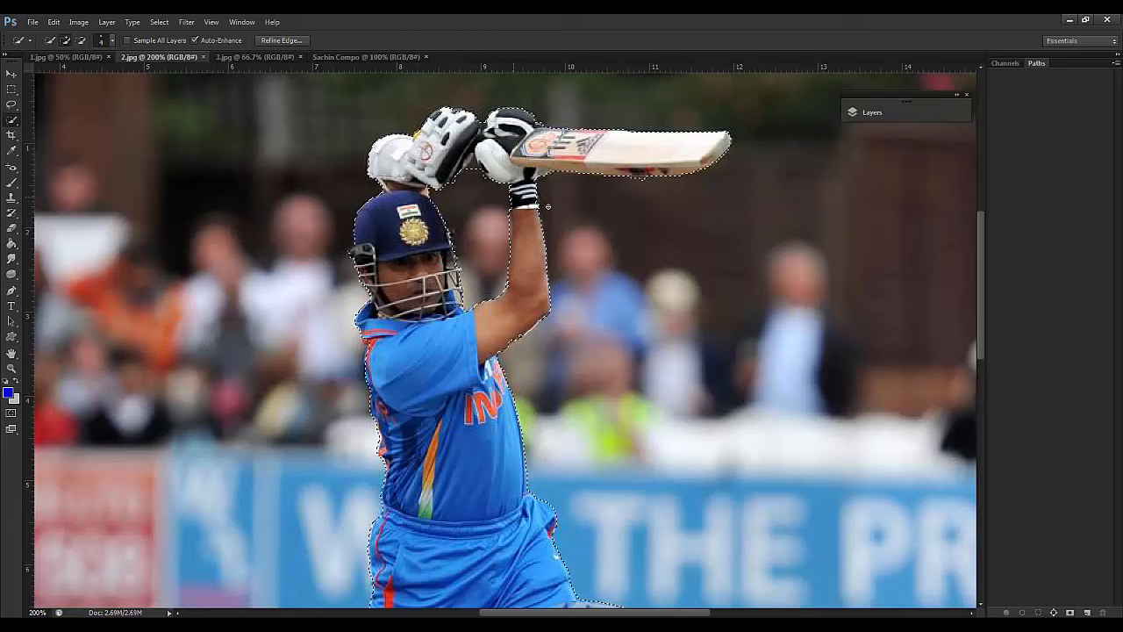
Open Refine Edge on the batsman's selection, keep the radius at 0 px without Smart Radius, and set Shift Edge to -20%
click(293, 41)
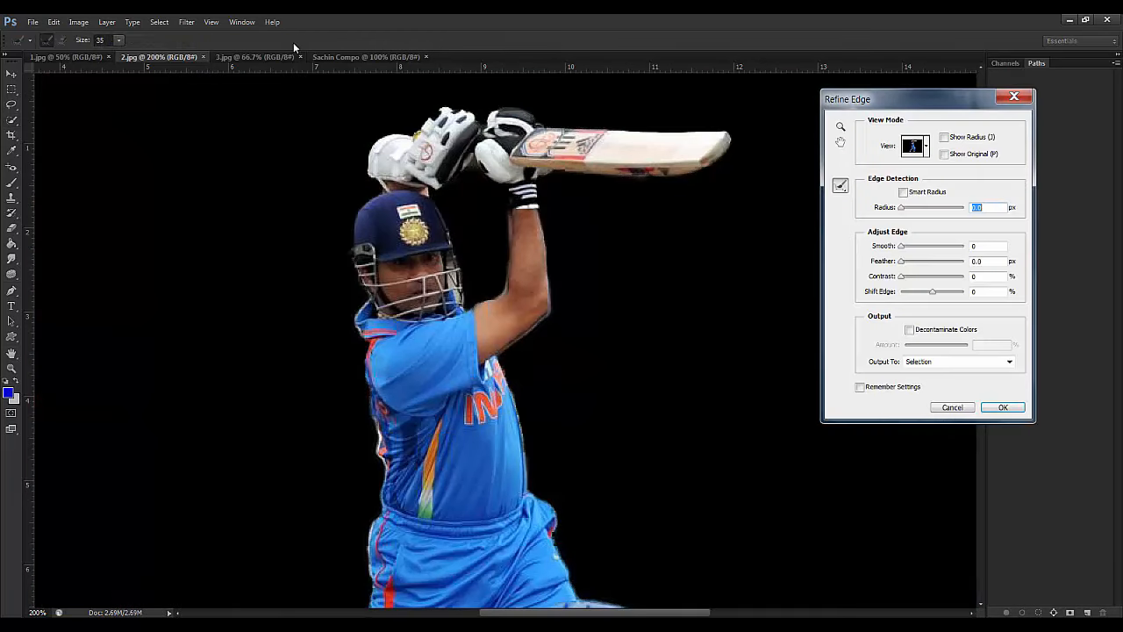
click(904, 193)
click(904, 208)
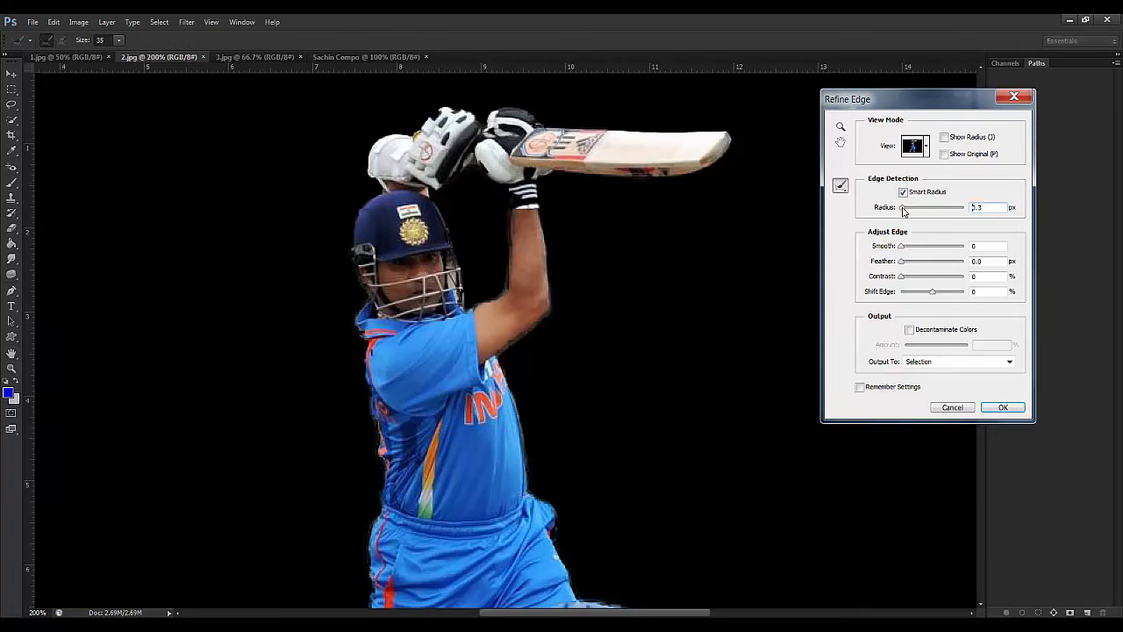
drag(906, 211, 907, 211)
click(904, 192)
drag(903, 209, 884, 212)
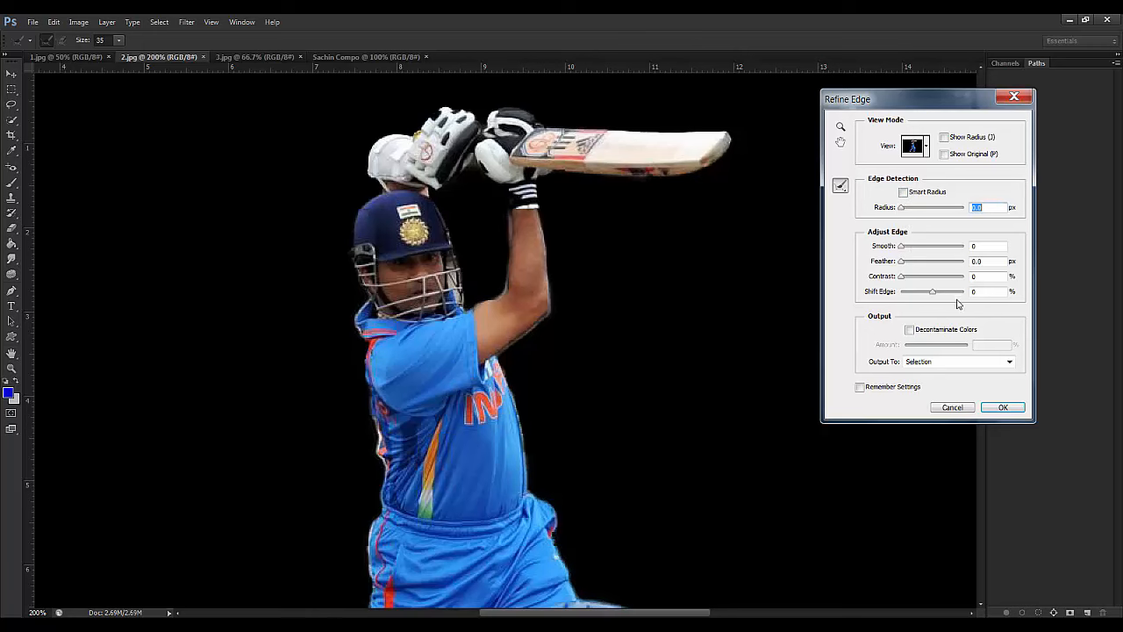
click(931, 294)
drag(931, 297, 928, 296)
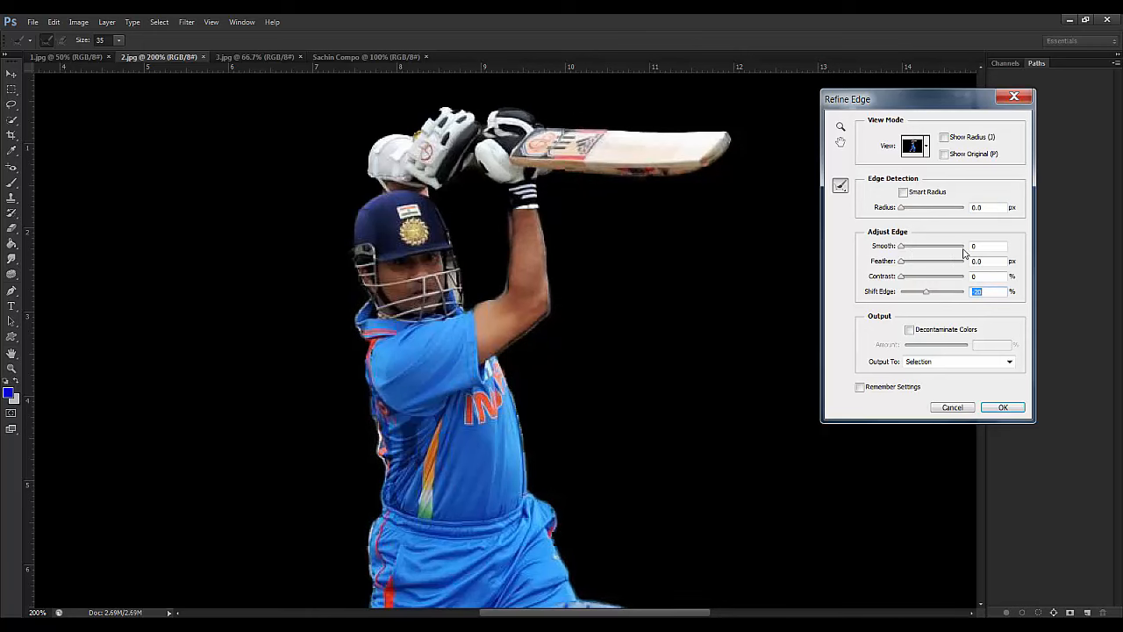
Set the batsman's edge Smooth to 2 and Feather to 0.2 px
click(983, 246)
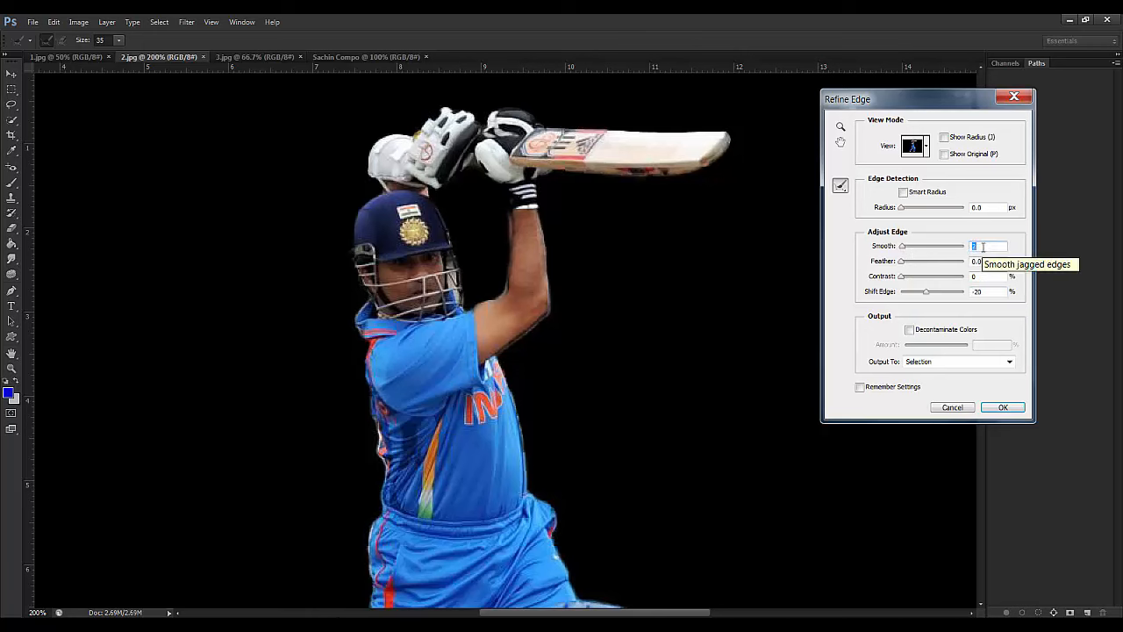
click(989, 262)
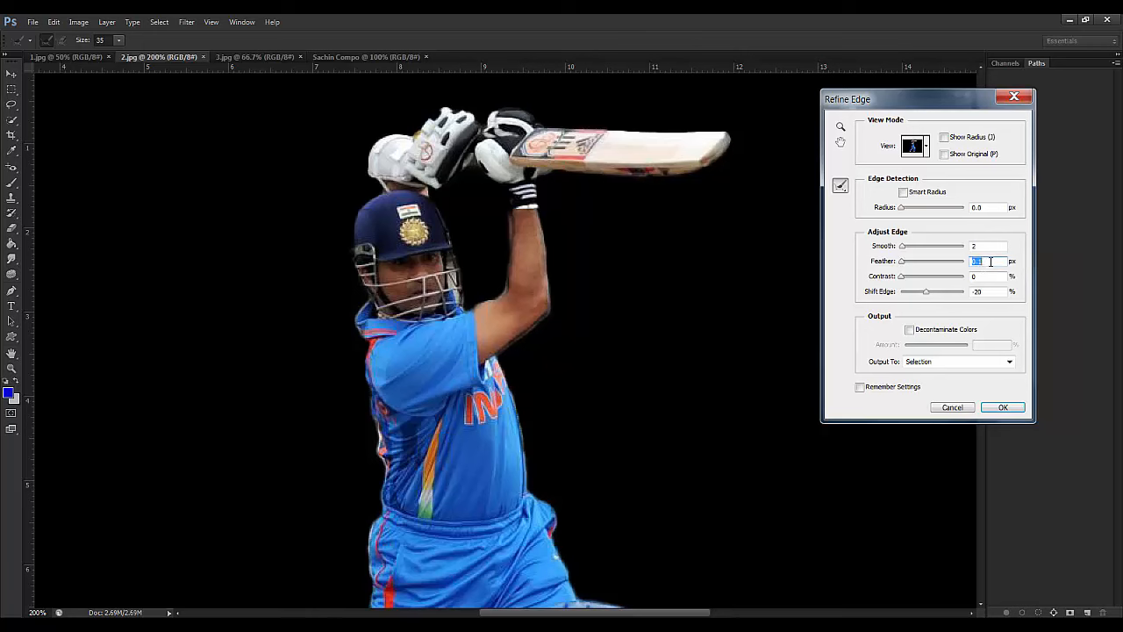
text(0.2)
Output the refined batsman selection to a new layer with a layer mask
click(997, 361)
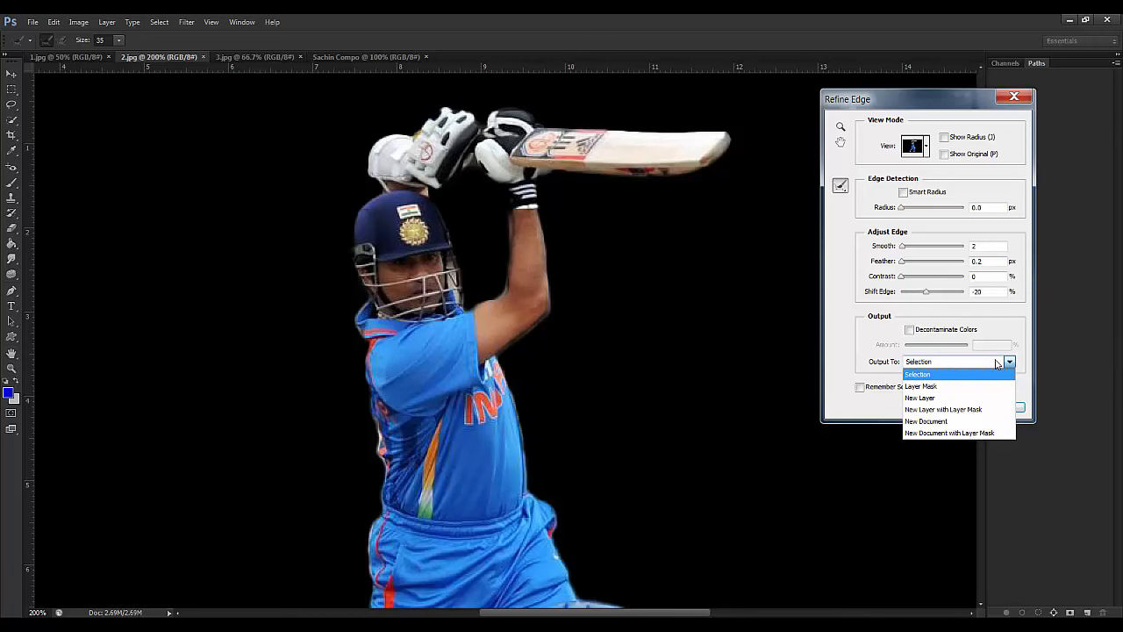
click(943, 409)
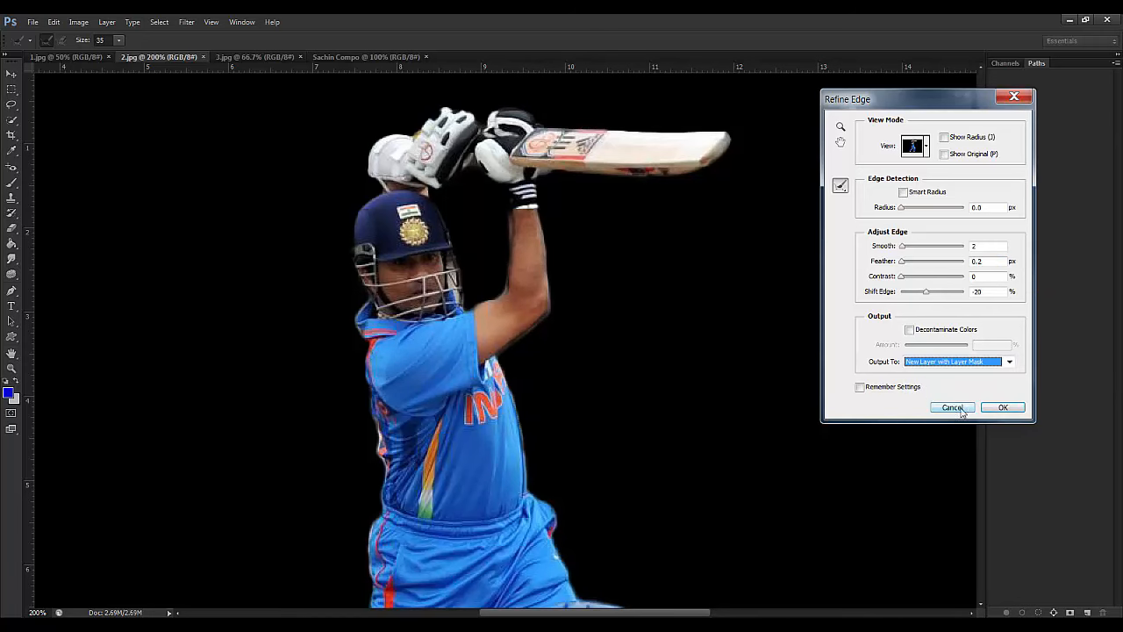
click(1000, 408)
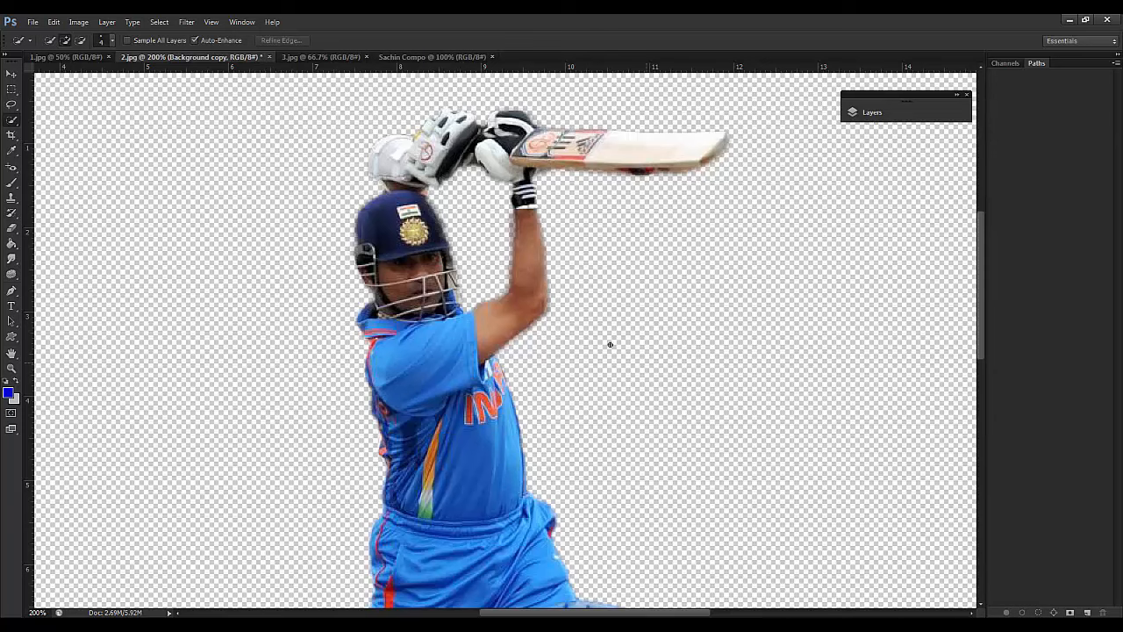
Make the original Background layer visible, hide the batsman's cutout layer and select Background
key(ctrl+minus)
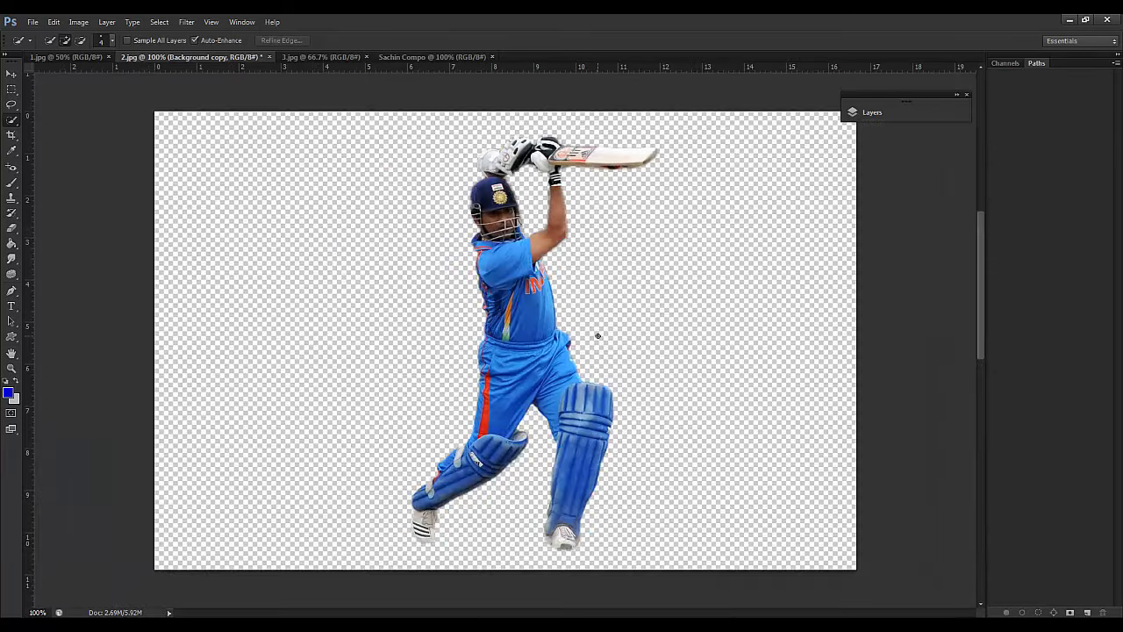
key(ctrl+minus)
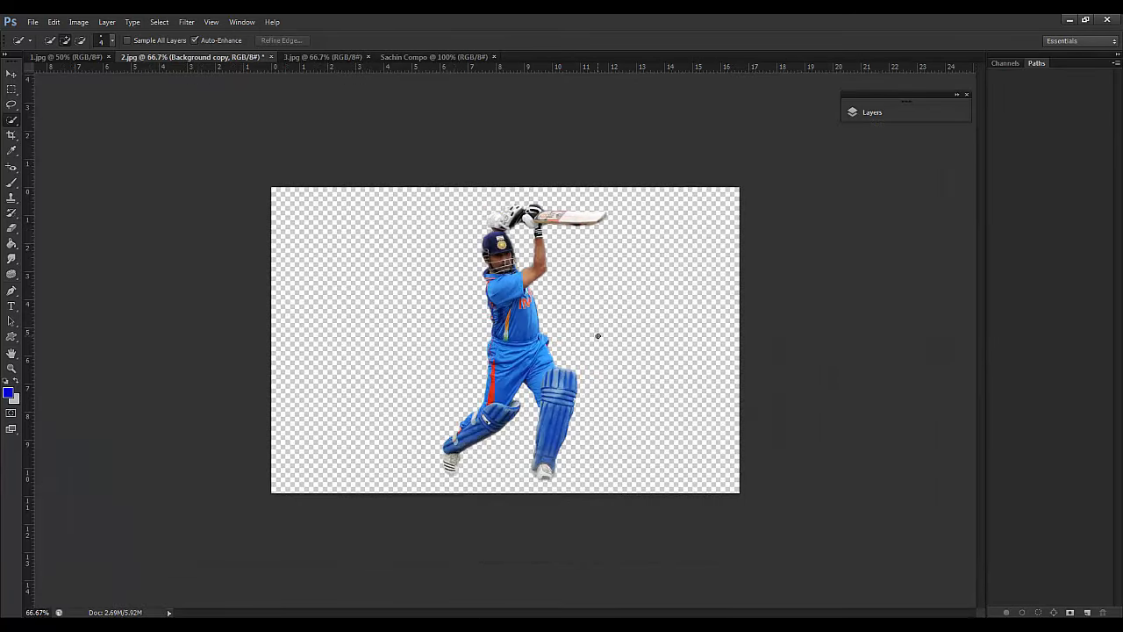
key(ctrl+plus)
click(864, 114)
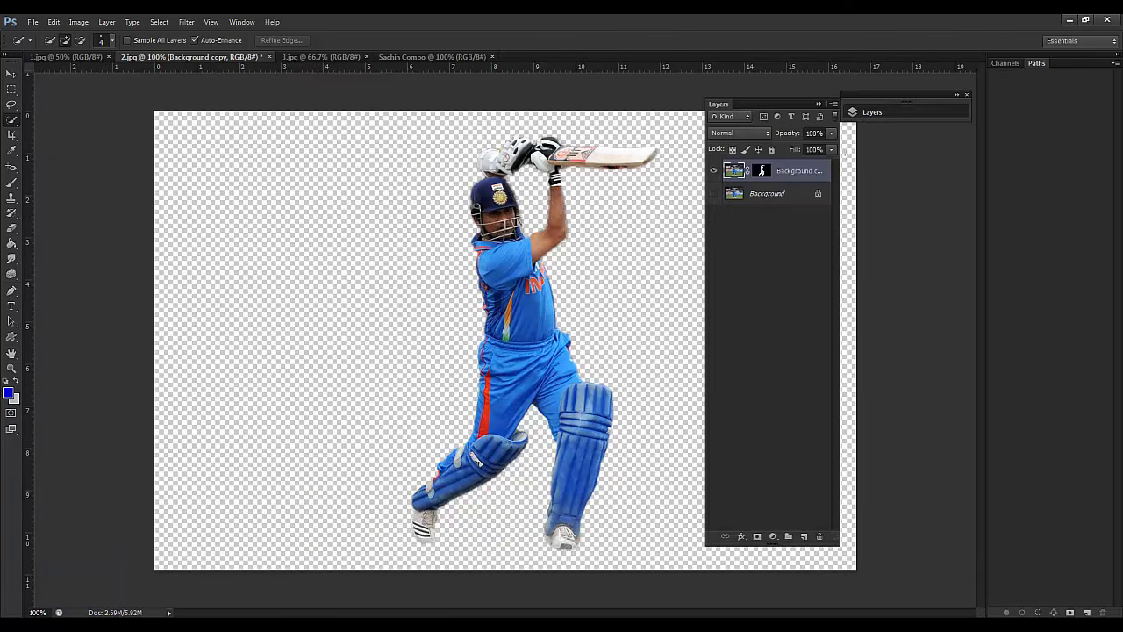
click(712, 194)
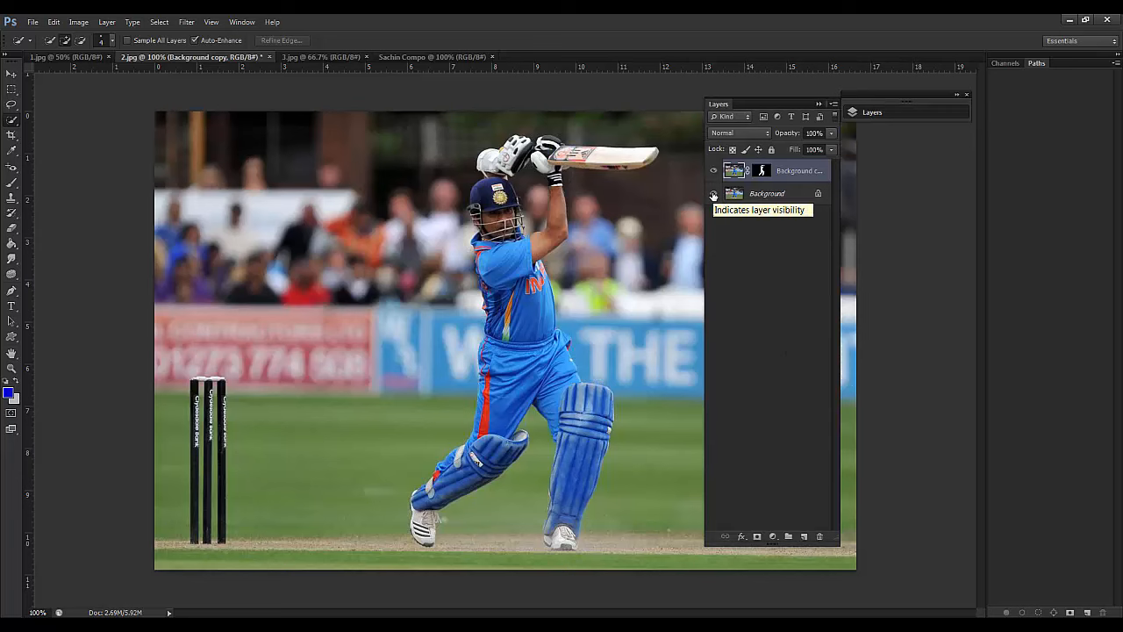
click(715, 172)
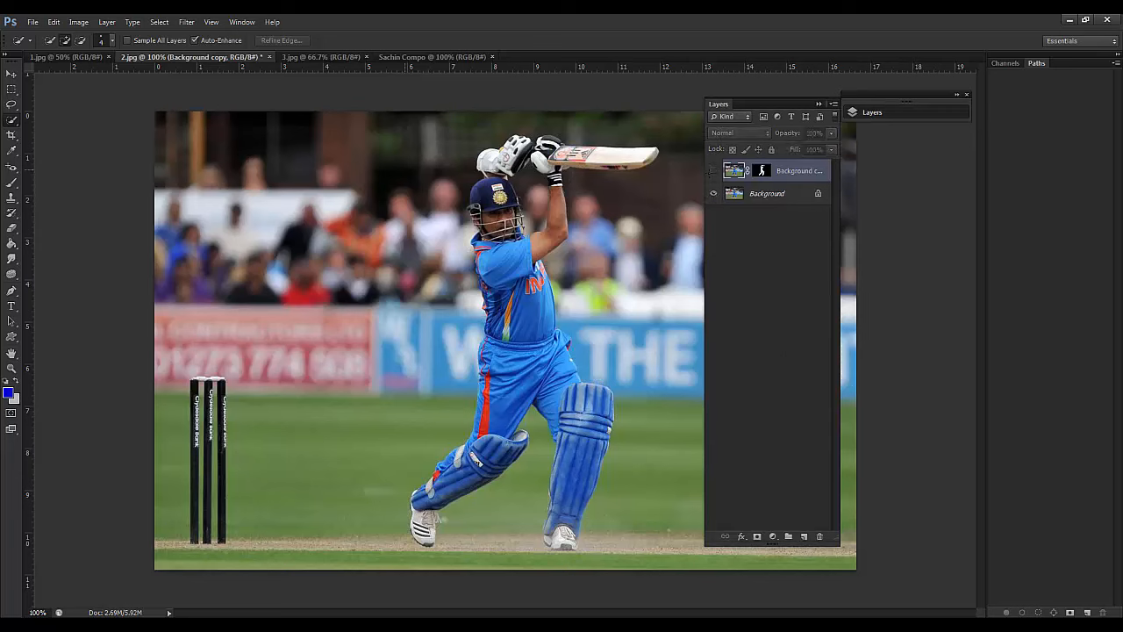
click(769, 200)
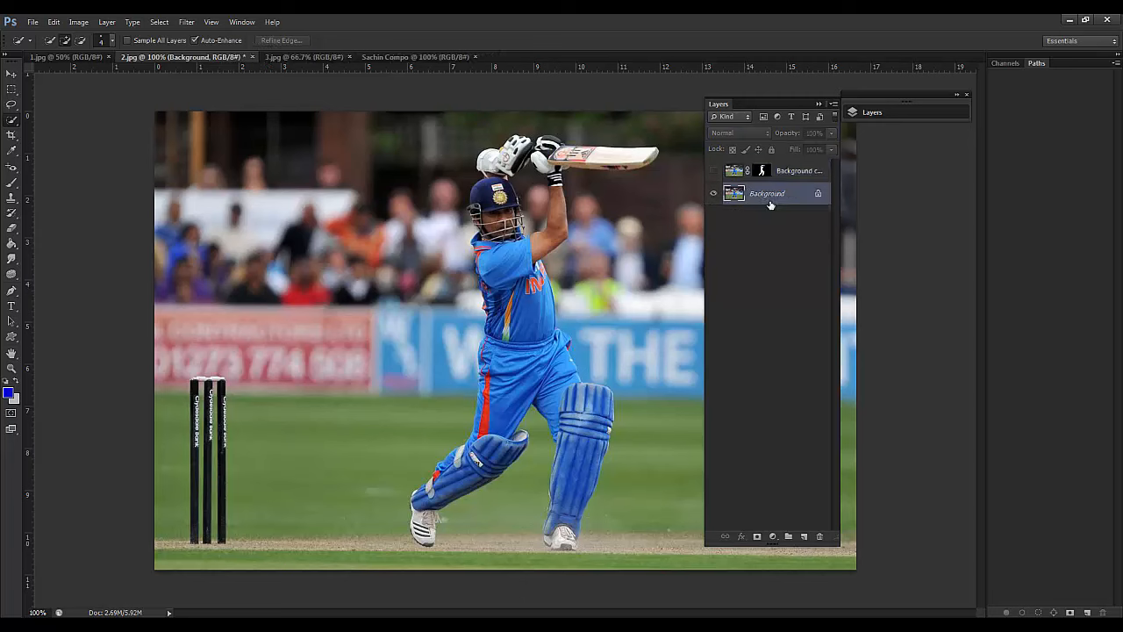
Outline the batsman and bat loosely with the Lasso tool, remove him with a Content-Aware fill, and deselect
click(12, 106)
mouse_move(470, 145)
mouse_down()
mouse_move(564, 133)
mouse_move(669, 159)
mouse_move(652, 175)
mouse_move(574, 180)
mouse_move(575, 225)
mouse_move(553, 263)
mouse_move(581, 362)
mouse_move(617, 403)
mouse_move(610, 478)
mouse_move(577, 557)
mouse_move(536, 549)
mouse_move(543, 439)
mouse_move(529, 465)
mouse_move(473, 502)
mouse_move(444, 553)
mouse_move(419, 556)
mouse_move(406, 523)
mouse_move(416, 485)
mouse_move(474, 412)
mouse_move(479, 279)
mouse_move(460, 195)
mouse_move(483, 145)
mouse_up()
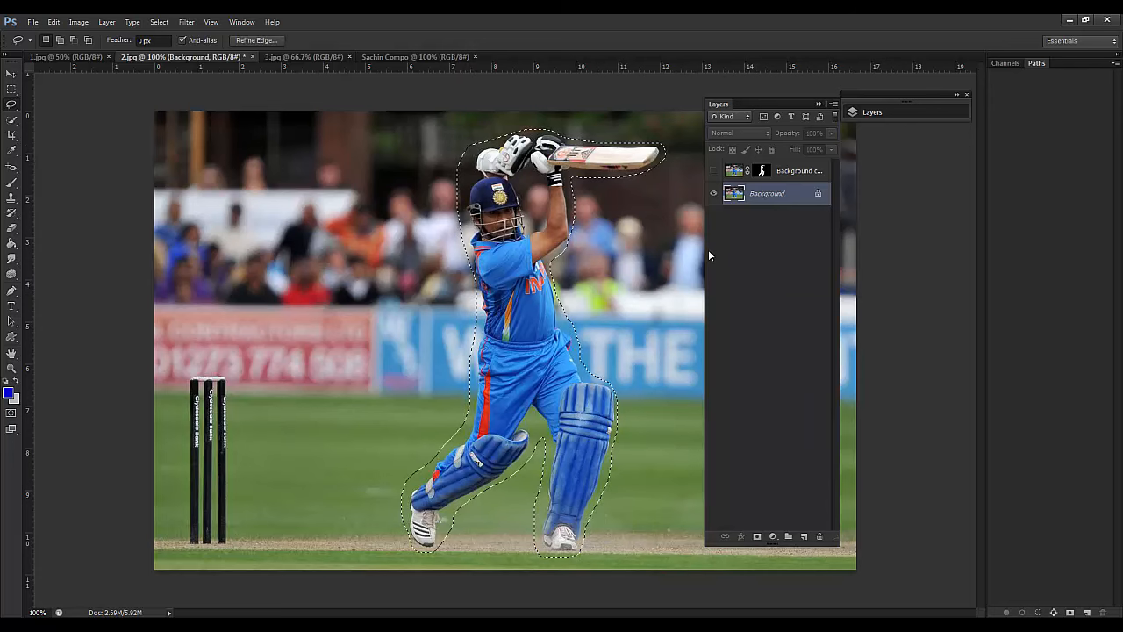
key(shift+F5)
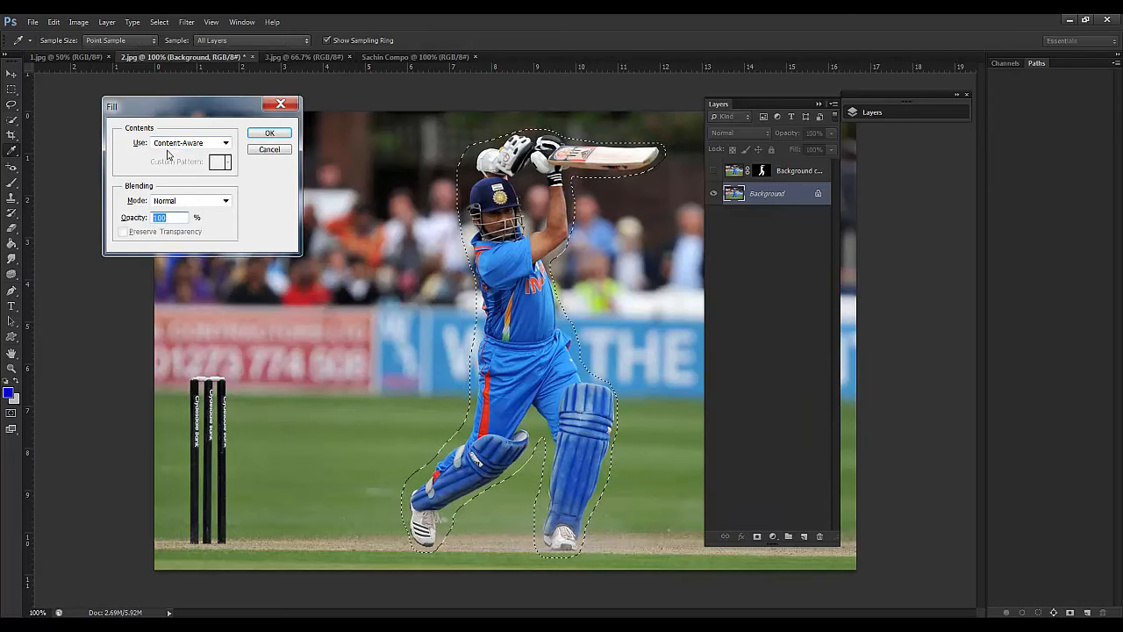
click(264, 135)
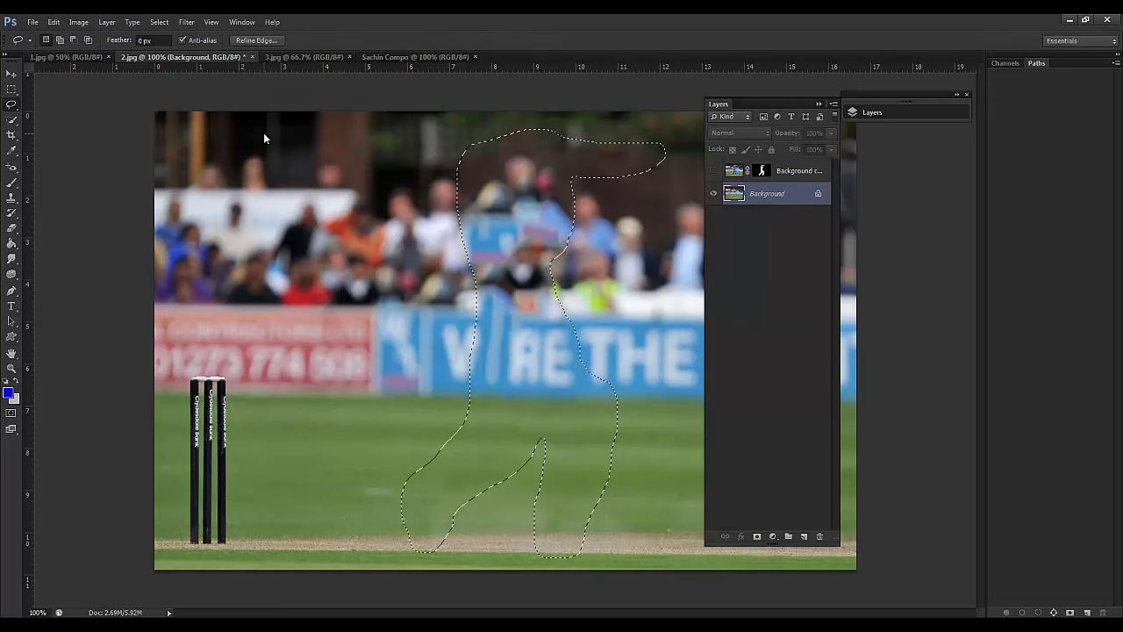
key(ctrl+d)
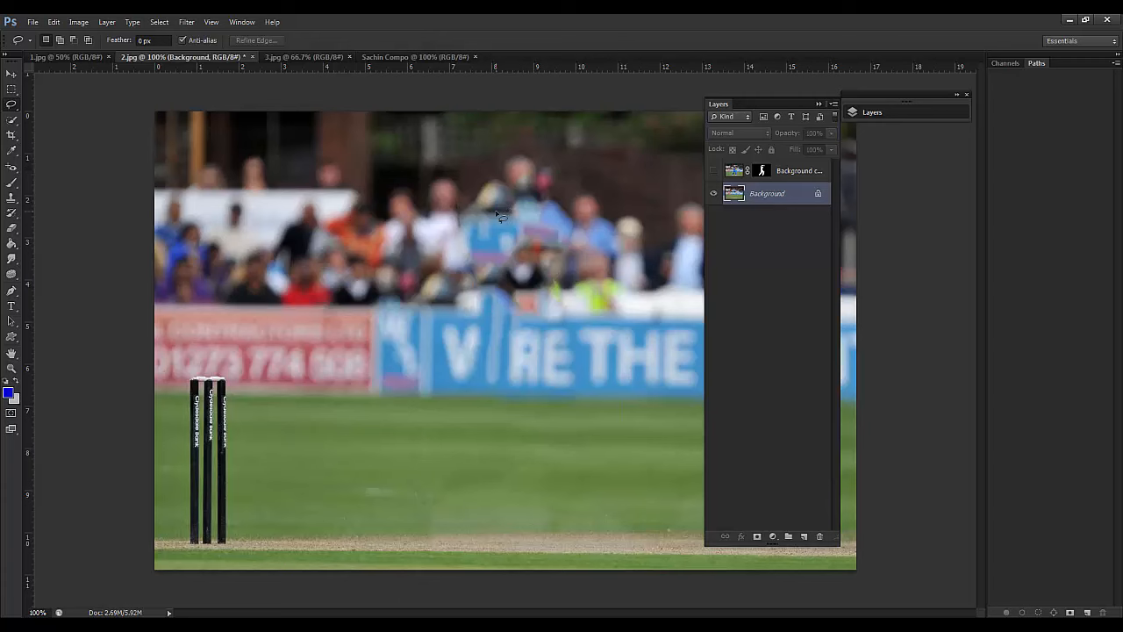
Show the batsman's cutout layer over the filled background and select it with the Move tool
click(713, 171)
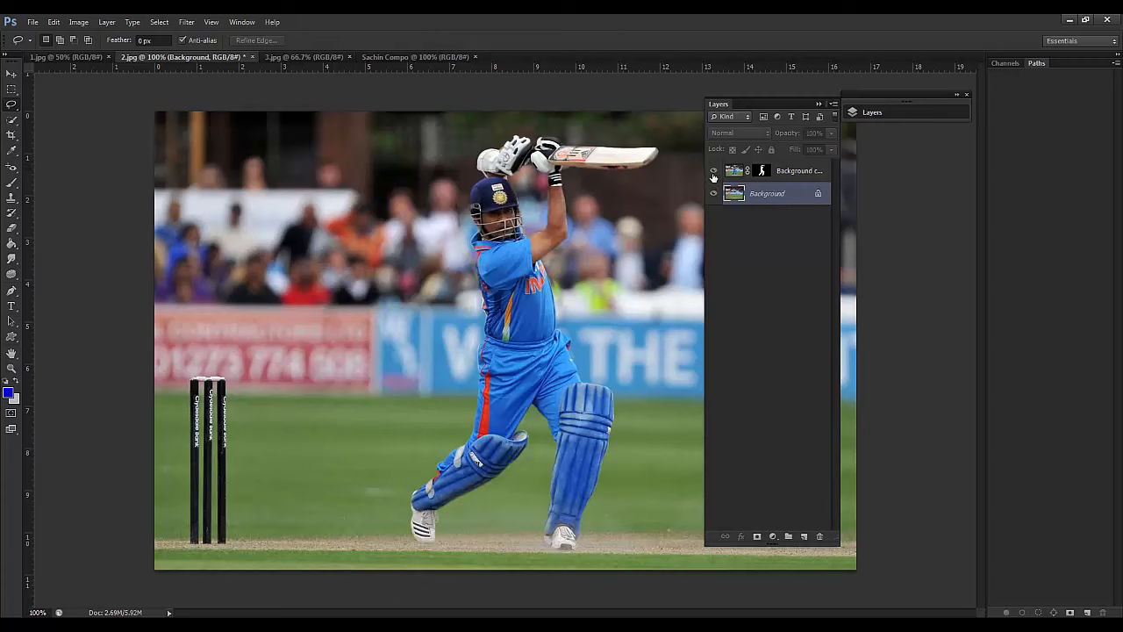
click(11, 73)
mouse_move(506, 267)
mouse_down()
mouse_move(451, 394)
mouse_move(355, 300)
mouse_move(460, 249)
mouse_move(507, 241)
mouse_move(509, 265)
mouse_up()
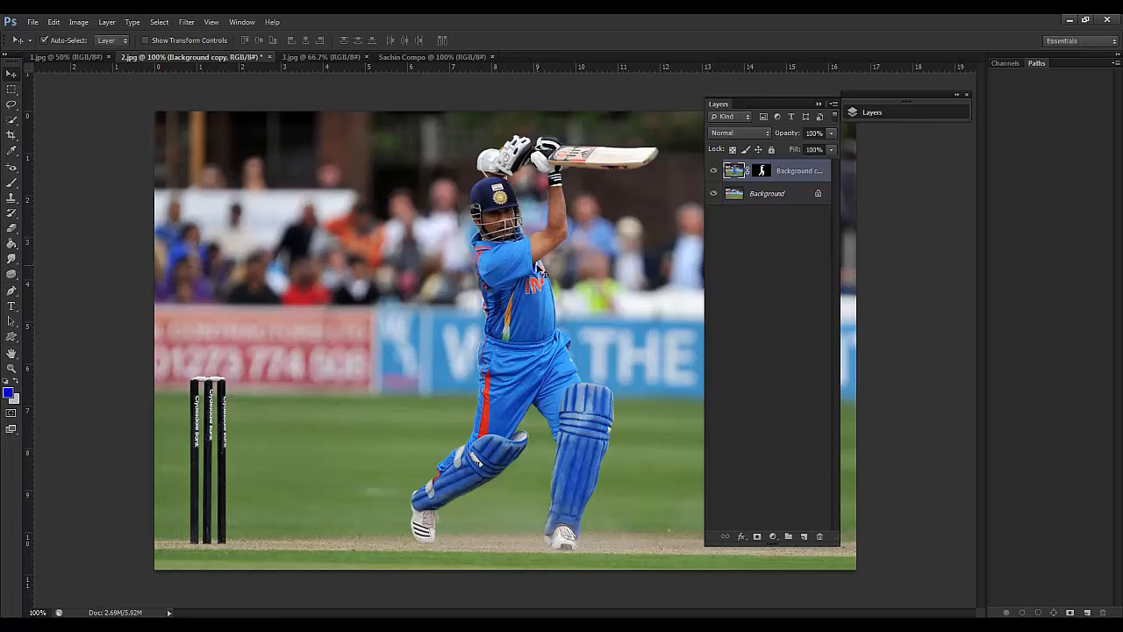
click(819, 104)
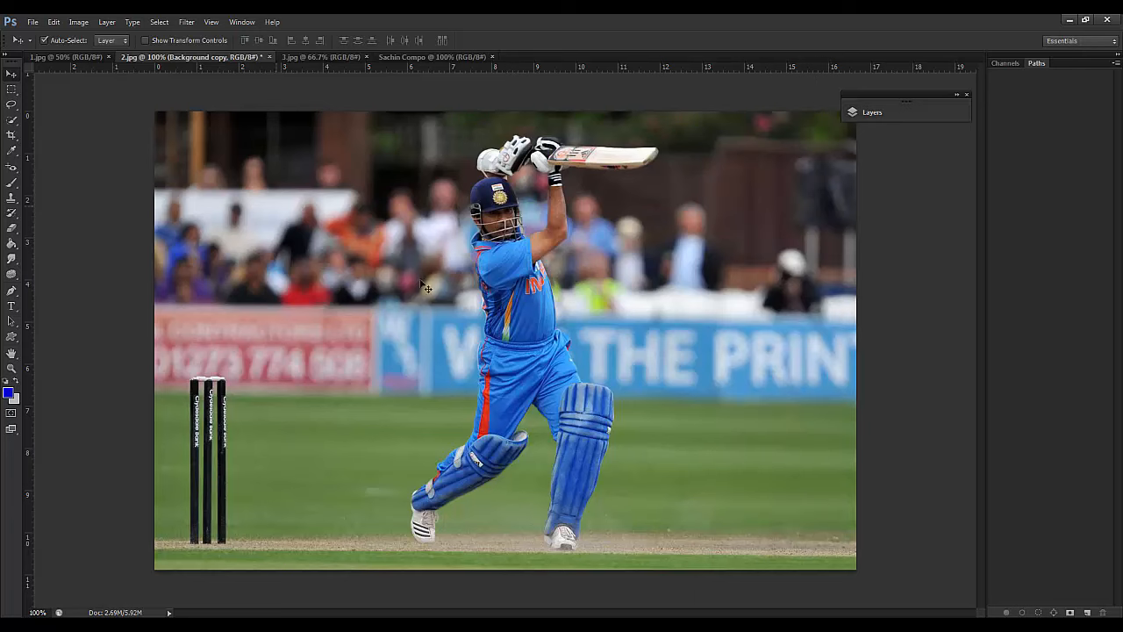
Convert the Background of 2.jpg into a regular layer named Layer 0 and copy it into the Sachin Compo document
click(855, 117)
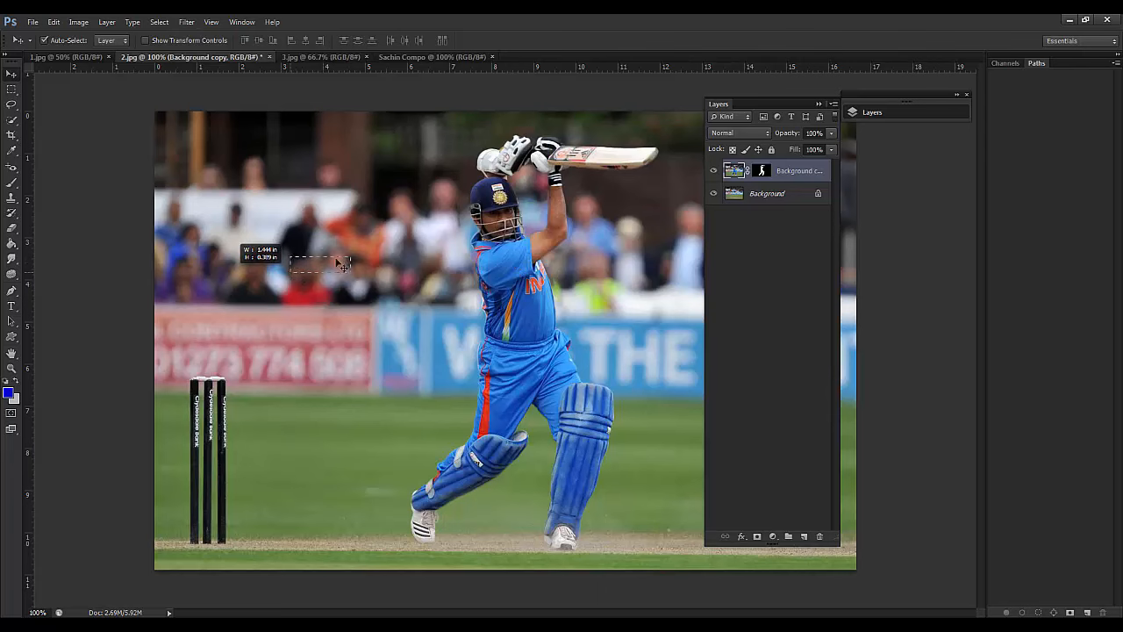
click(717, 226)
double_click(758, 198)
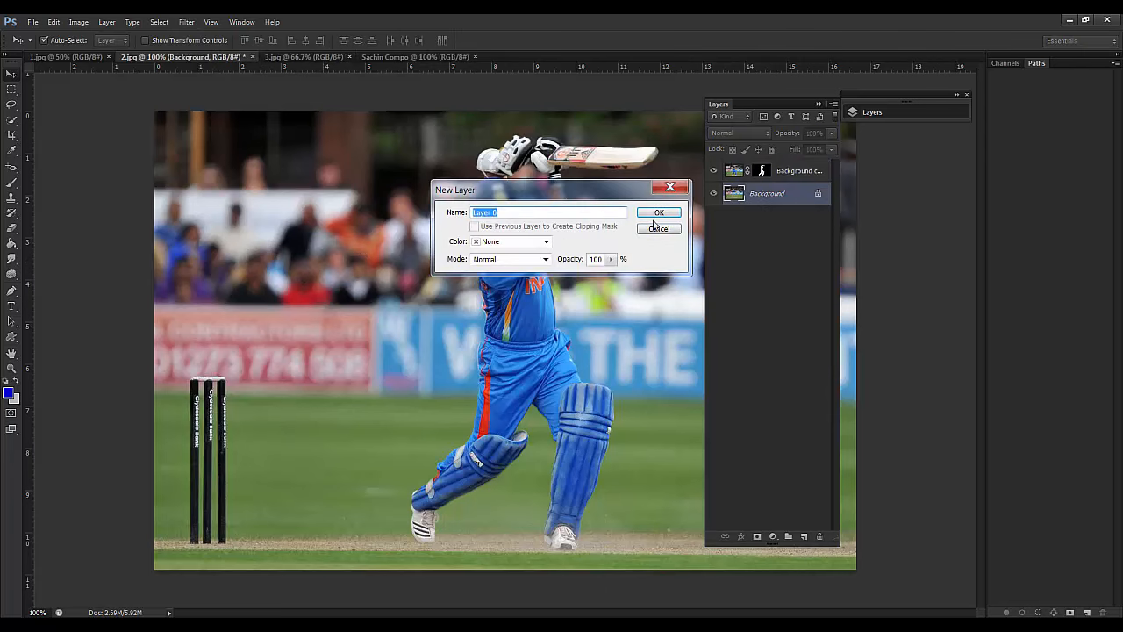
click(659, 213)
drag(283, 199, 230, 196)
click(820, 105)
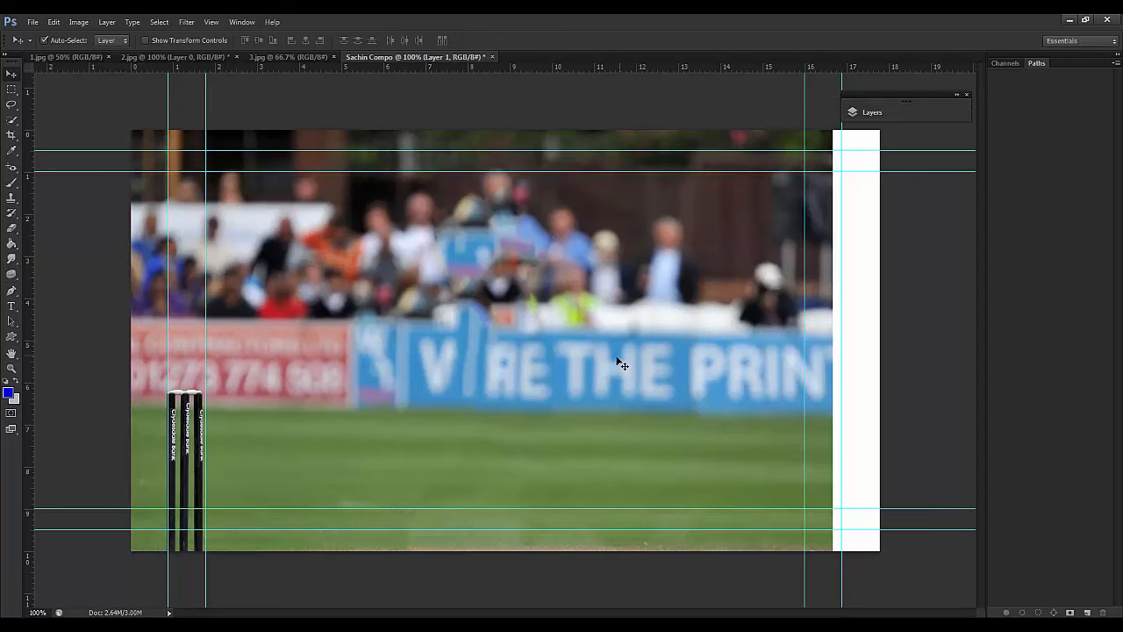
Reposition the stadium background and enlarge it with Free Transform until it covers the whole canvas
mouse_move(616, 360)
mouse_down()
mouse_move(655, 360)
mouse_move(612, 345)
mouse_up()
key(ctrl+t)
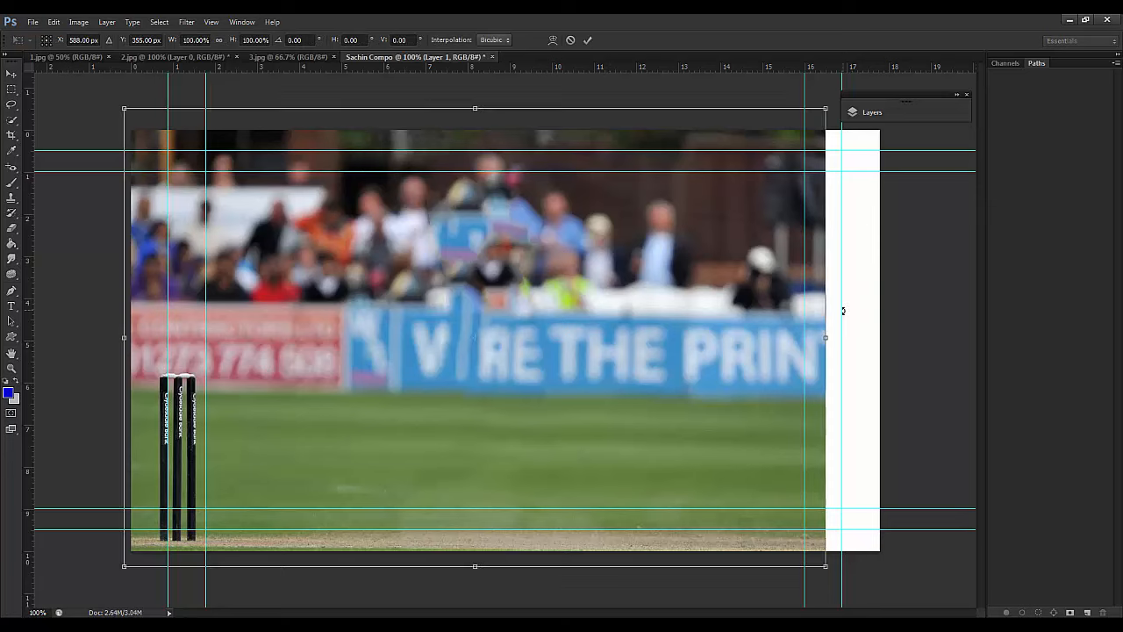
key(ctrl+minus)
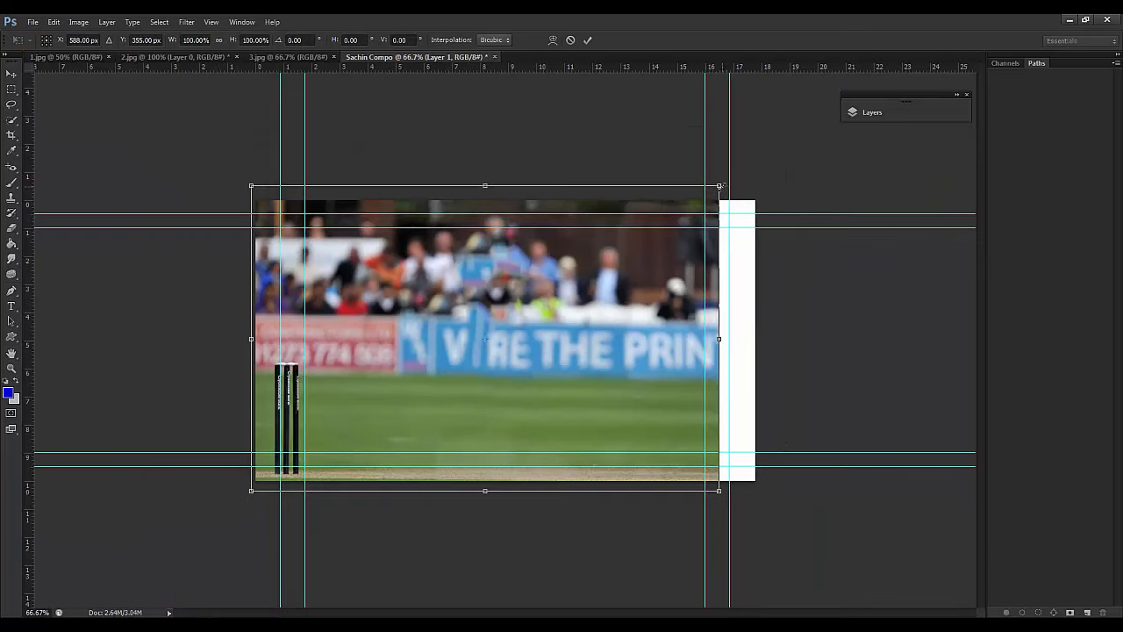
drag(721, 187, 763, 171)
key(Return)
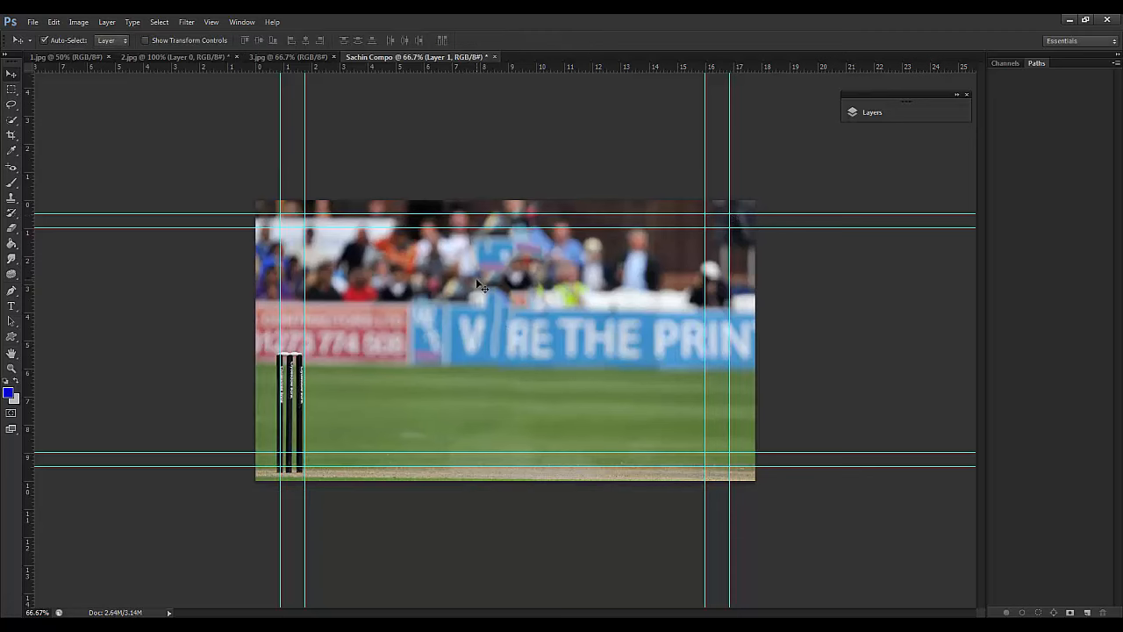
Copy the batsman's masked cutout layer from 2.jpg into the Sachin Compo document
click(68, 55)
key(ctrl+Tab)
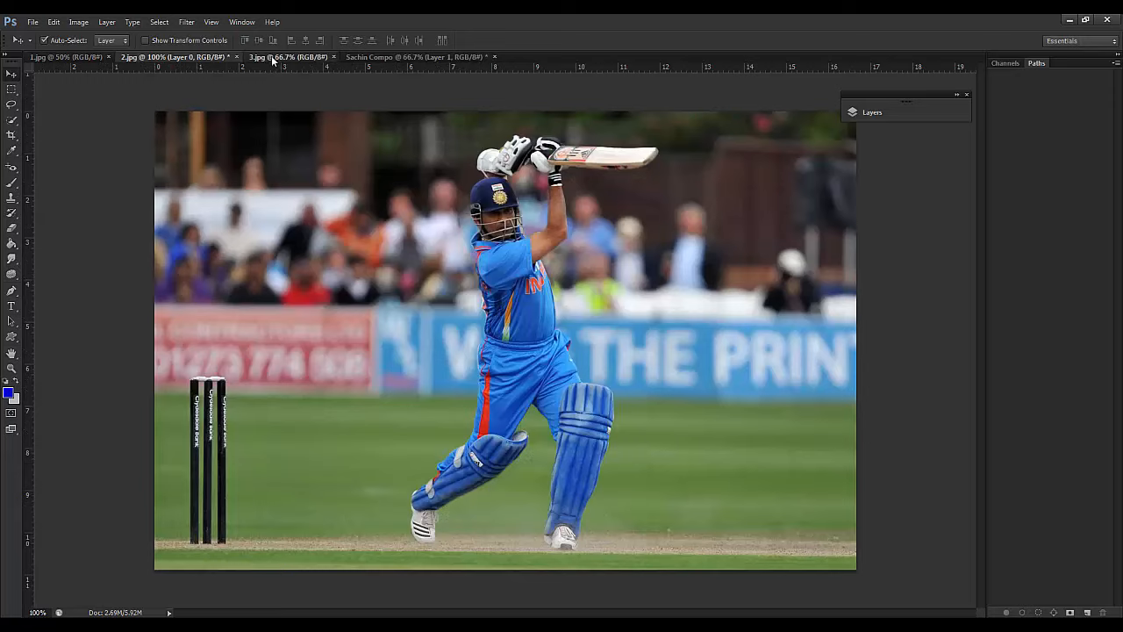
click(271, 55)
click(201, 55)
drag(499, 254, 443, 287)
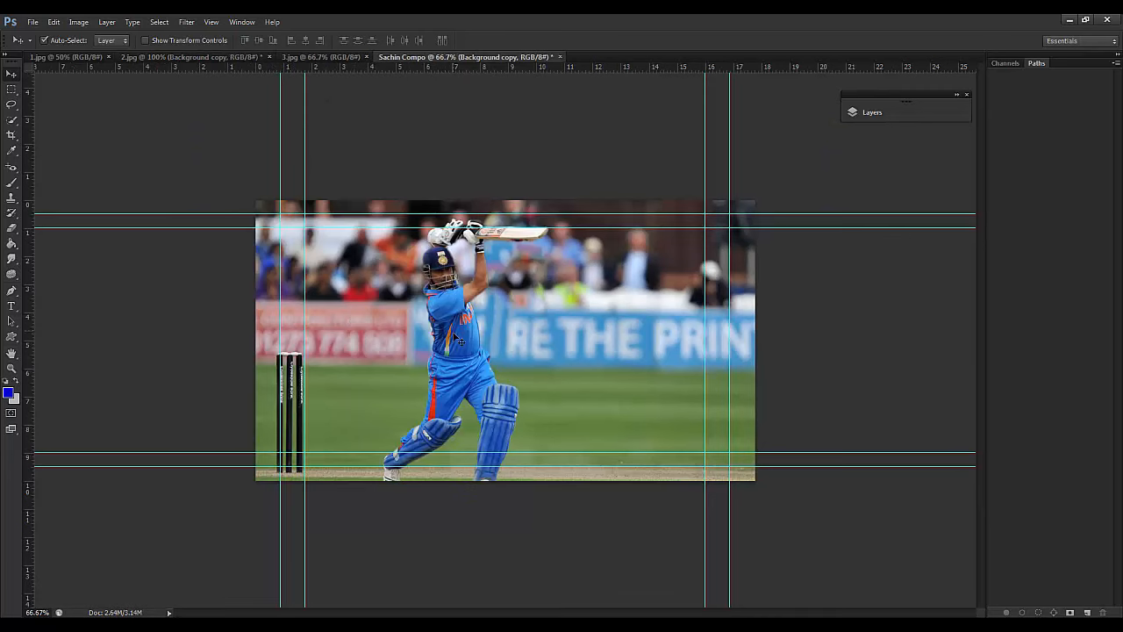
Place the batsman near the middle of the frame with his feet on the pitch strip, and hide the guides
drag(454, 336, 489, 320)
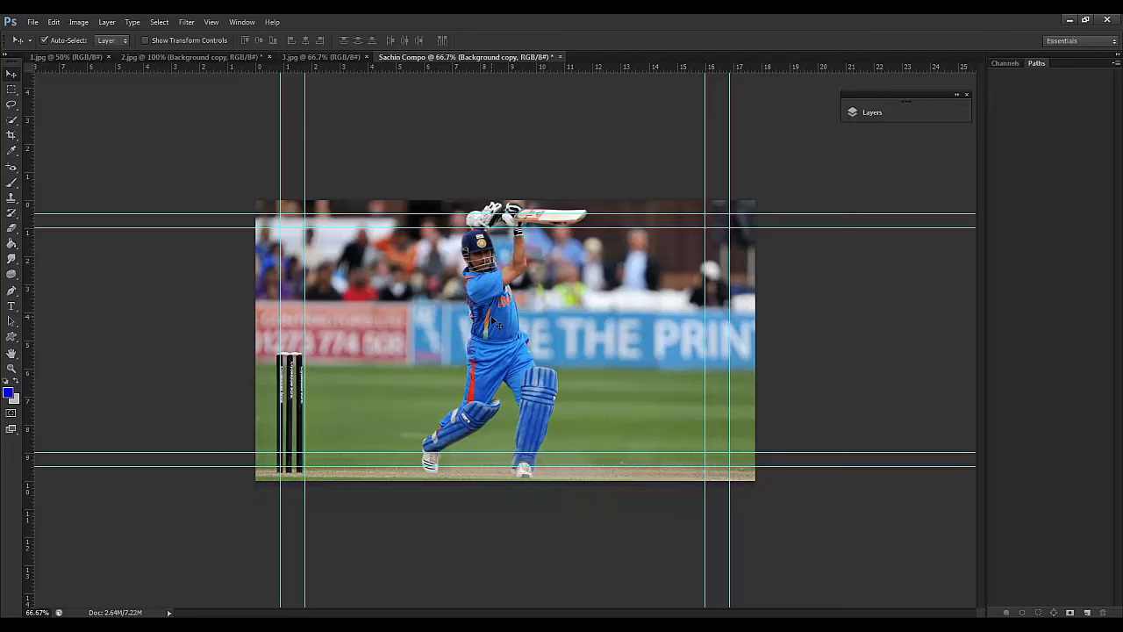
key(ctrl+semicolon)
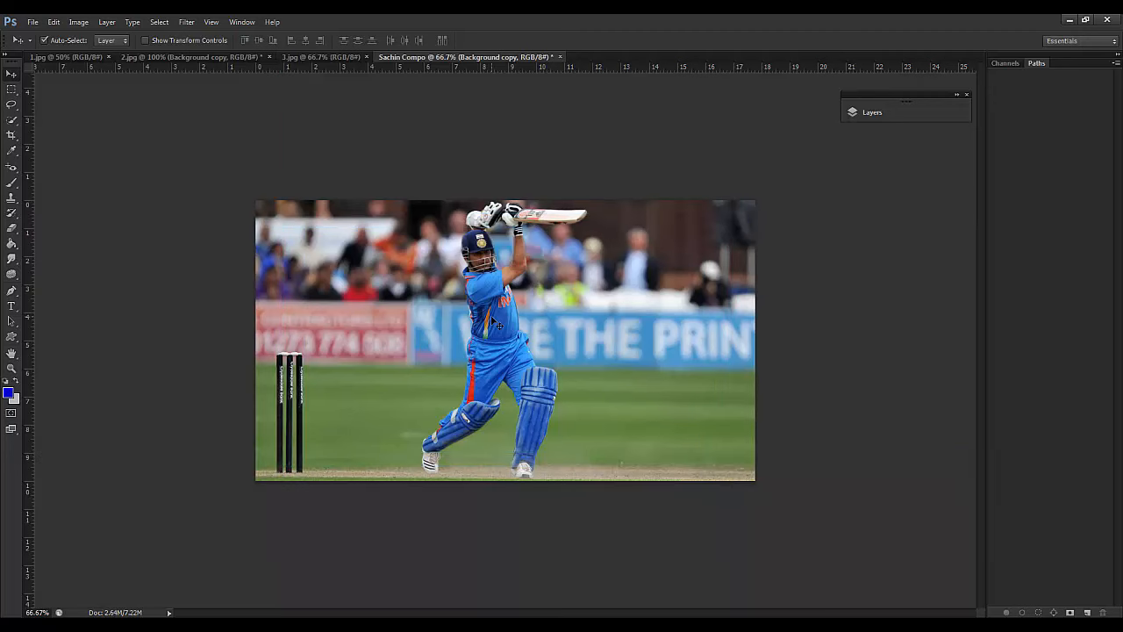
drag(515, 336, 519, 332)
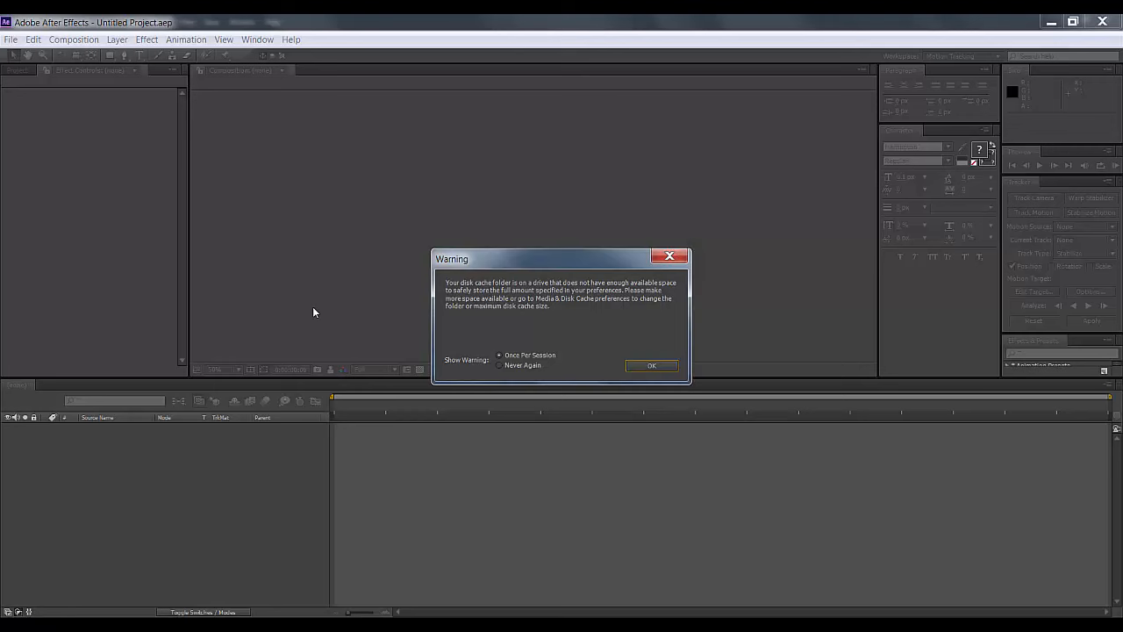
Dismiss the disk cache warning and choose the Sachin Compo Photoshop file for import into the project
click(640, 366)
click(16, 71)
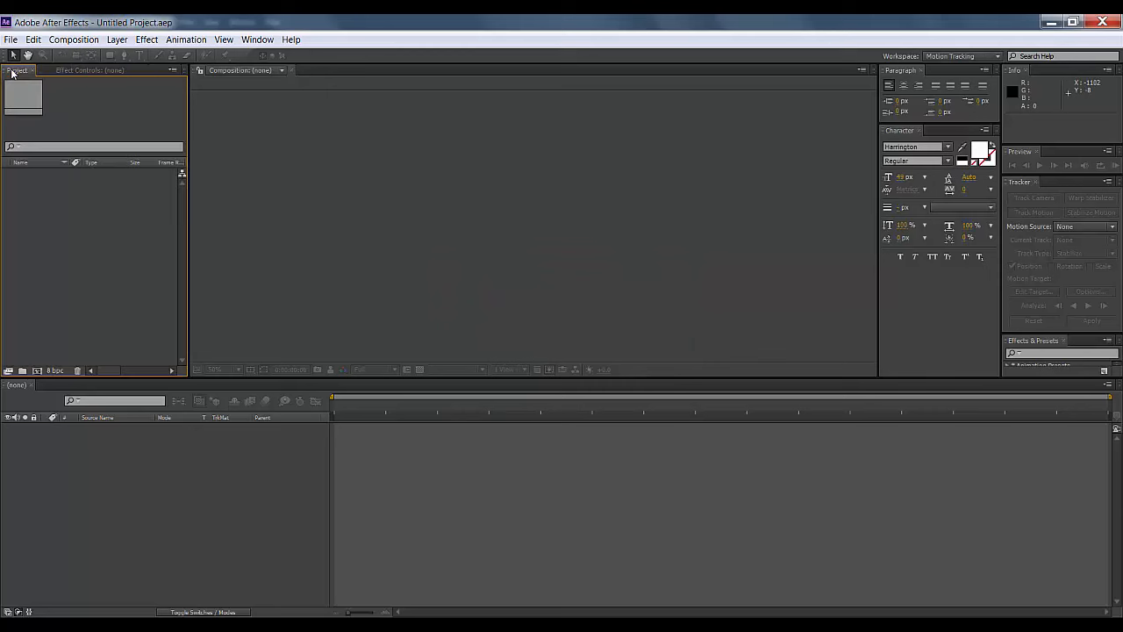
right_click(96, 229)
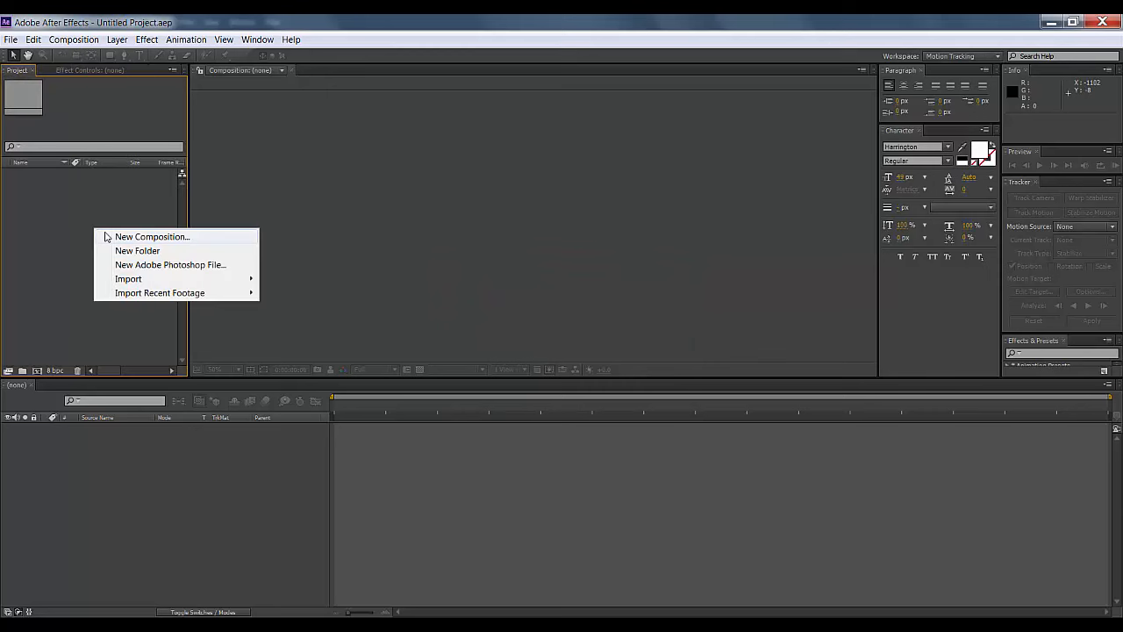
mouse_move(203, 281)
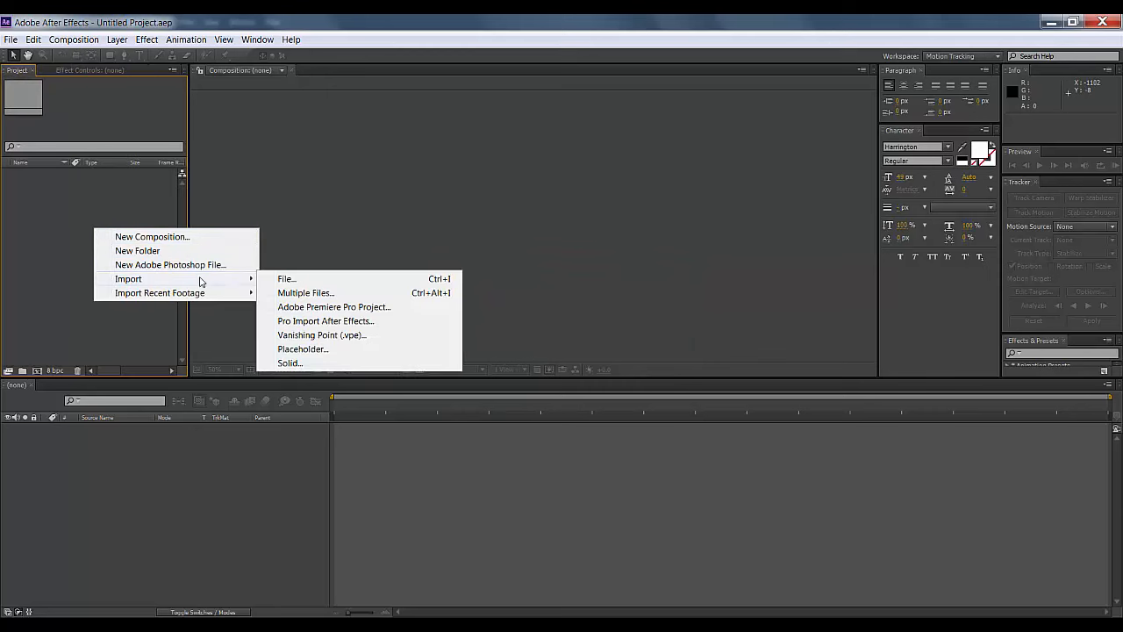
click(294, 280)
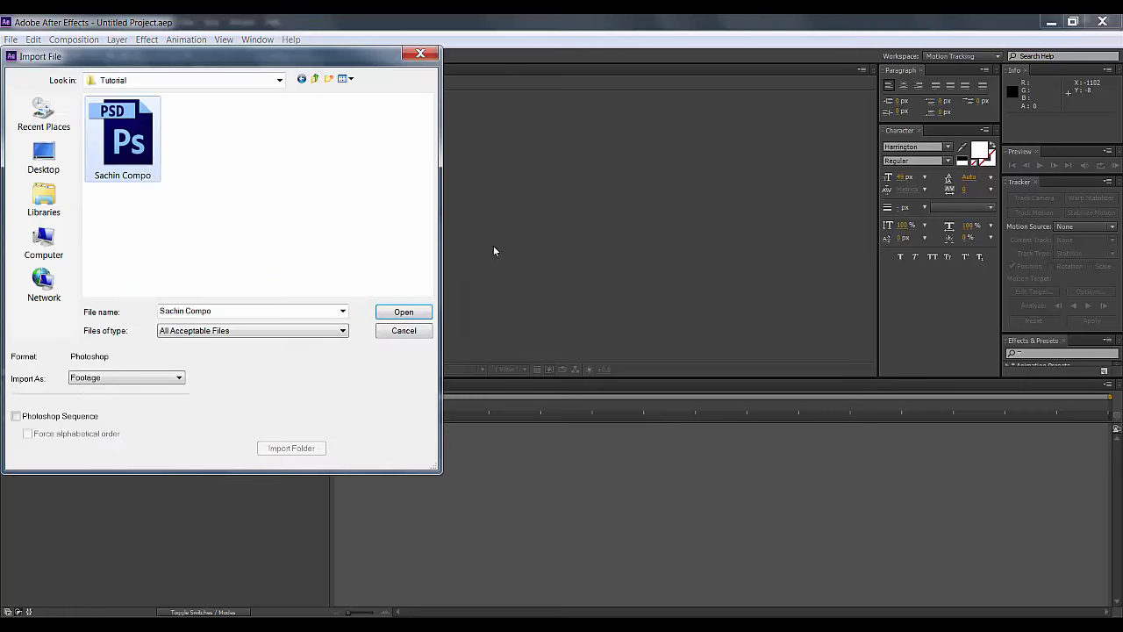
click(178, 193)
click(142, 159)
Import the Sachin Compo file as Composition - Retain Layer Sizes with Editable Layer Styles
click(117, 378)
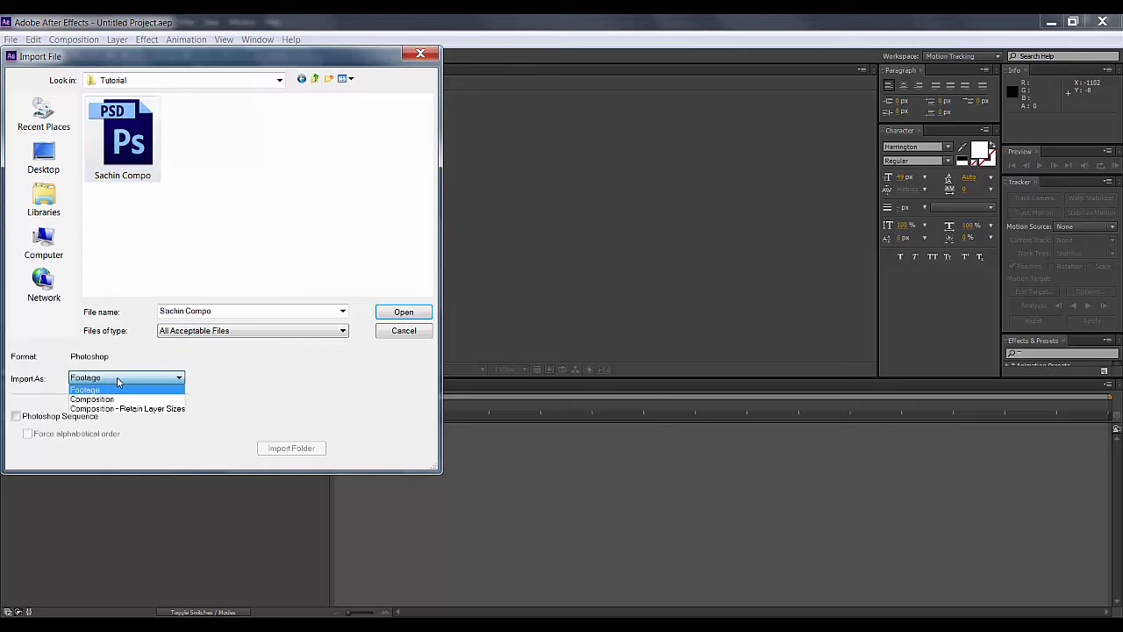
click(163, 409)
click(161, 171)
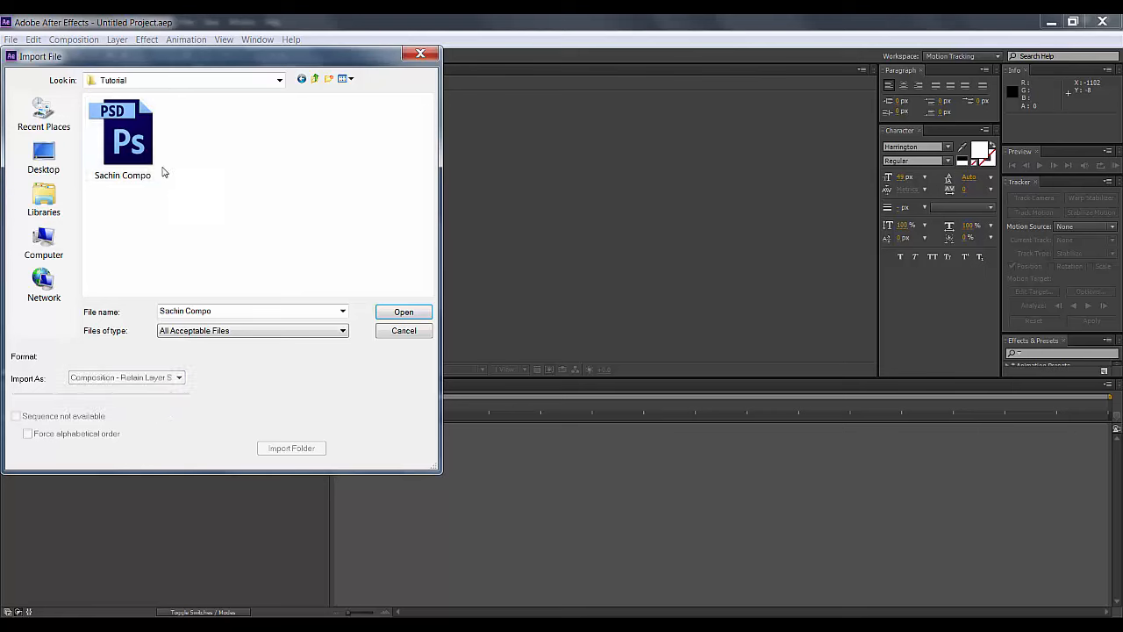
click(404, 313)
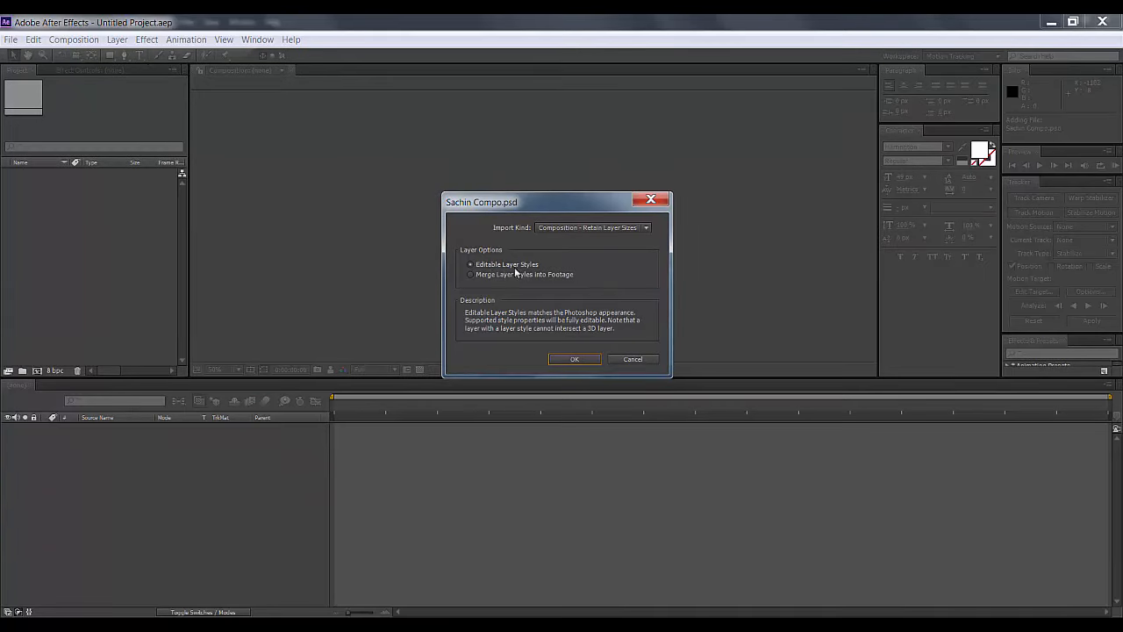
click(579, 230)
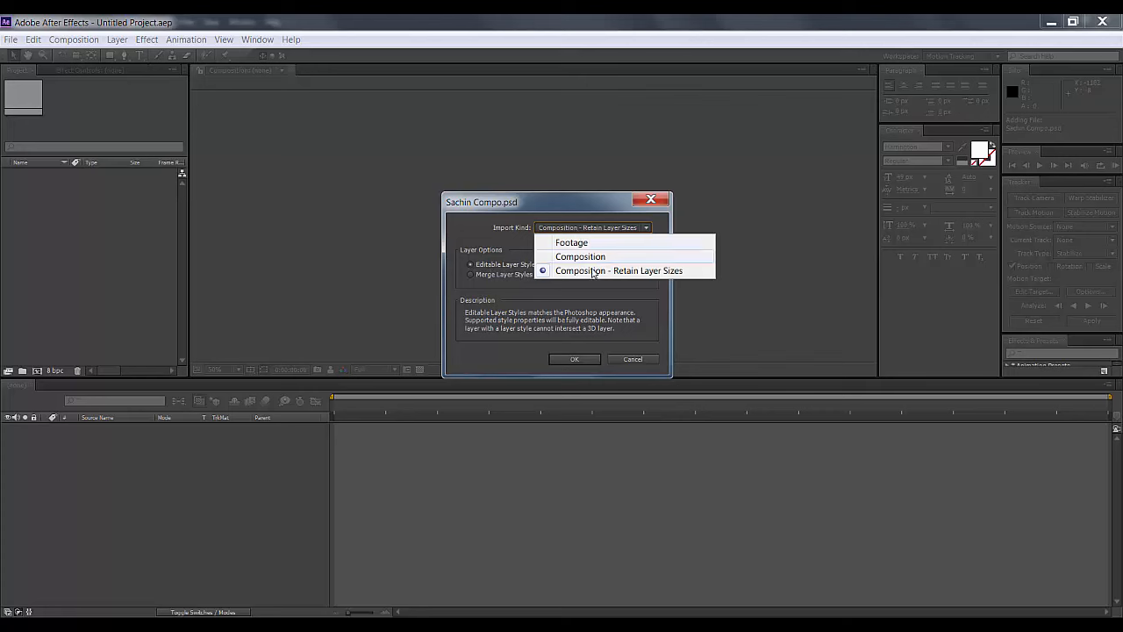
click(647, 273)
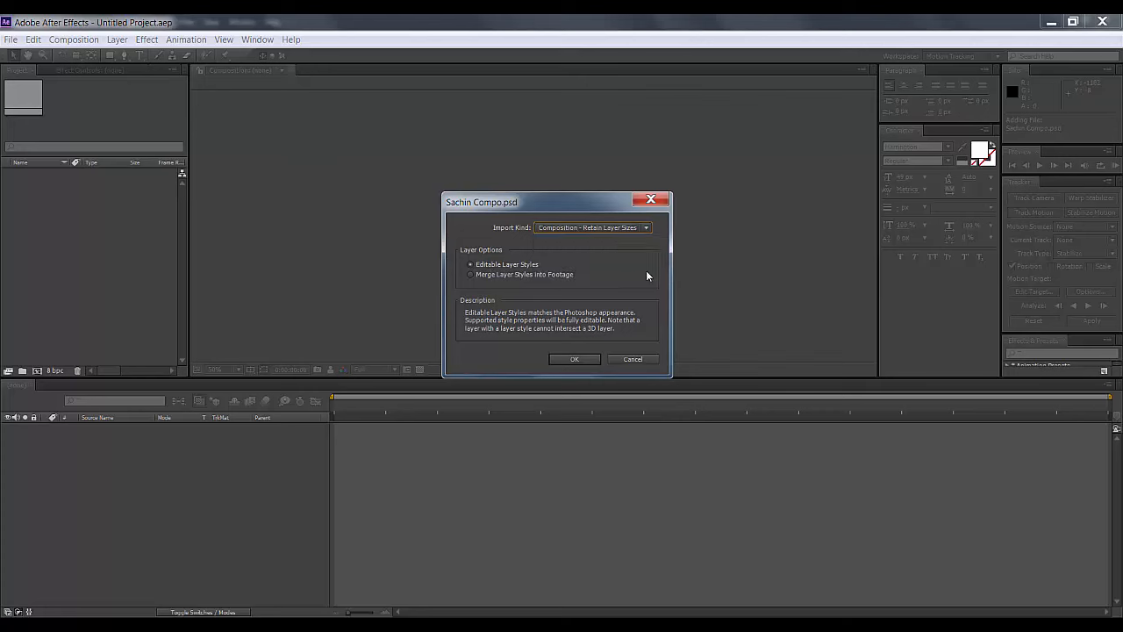
click(581, 359)
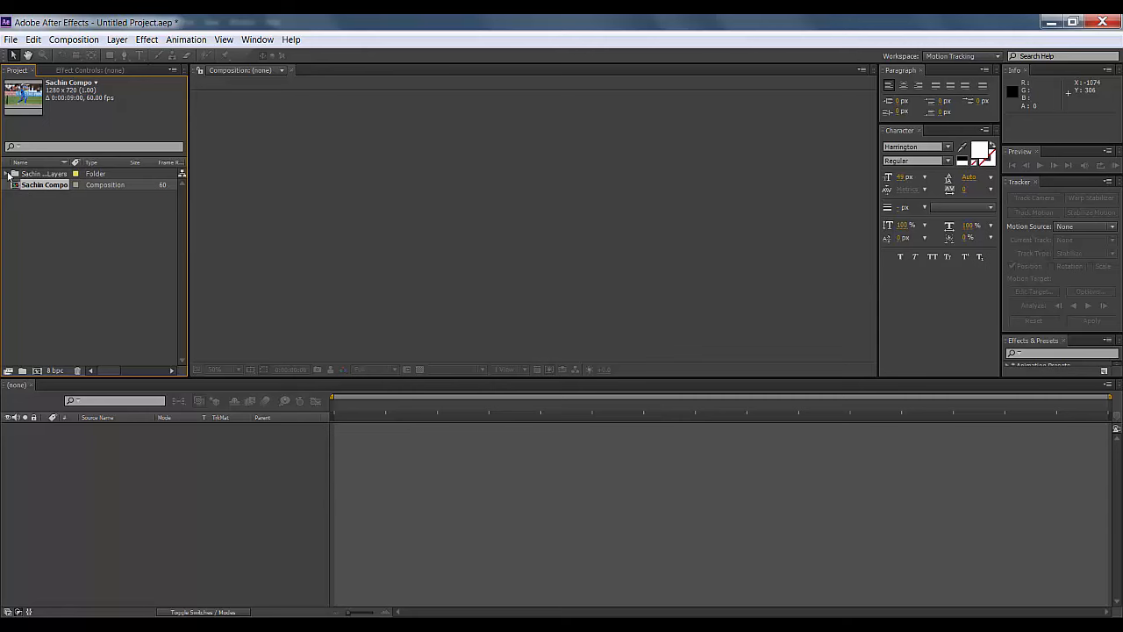
Check the imported footage in the Sachin Compo Layers folder and open the Sachin Compo composition
click(8, 174)
click(25, 184)
click(26, 196)
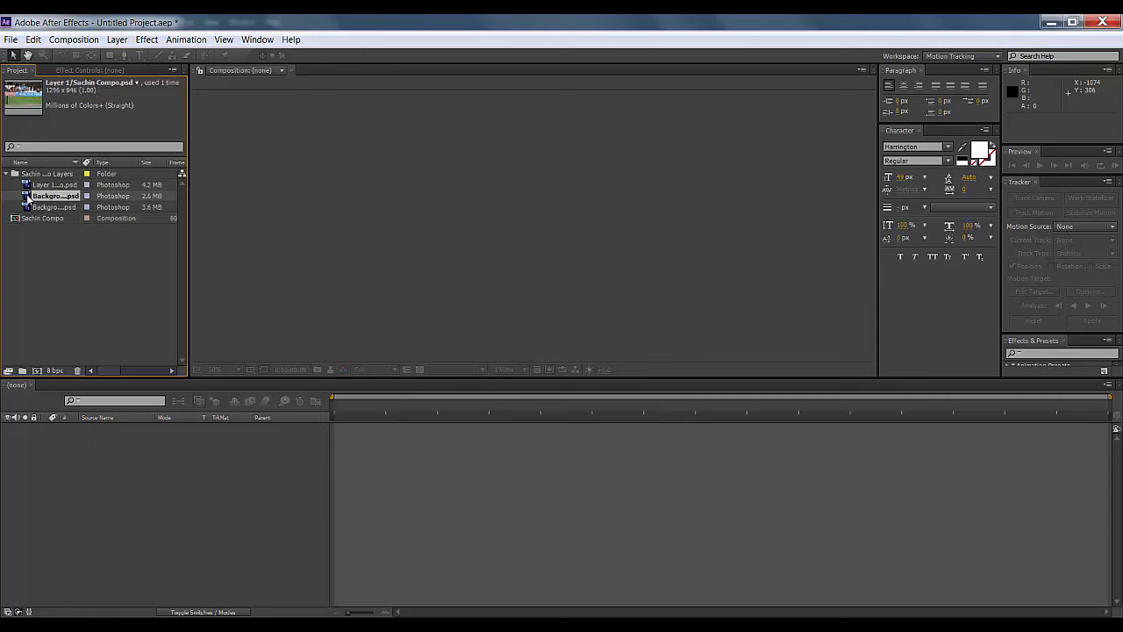
click(27, 207)
click(9, 175)
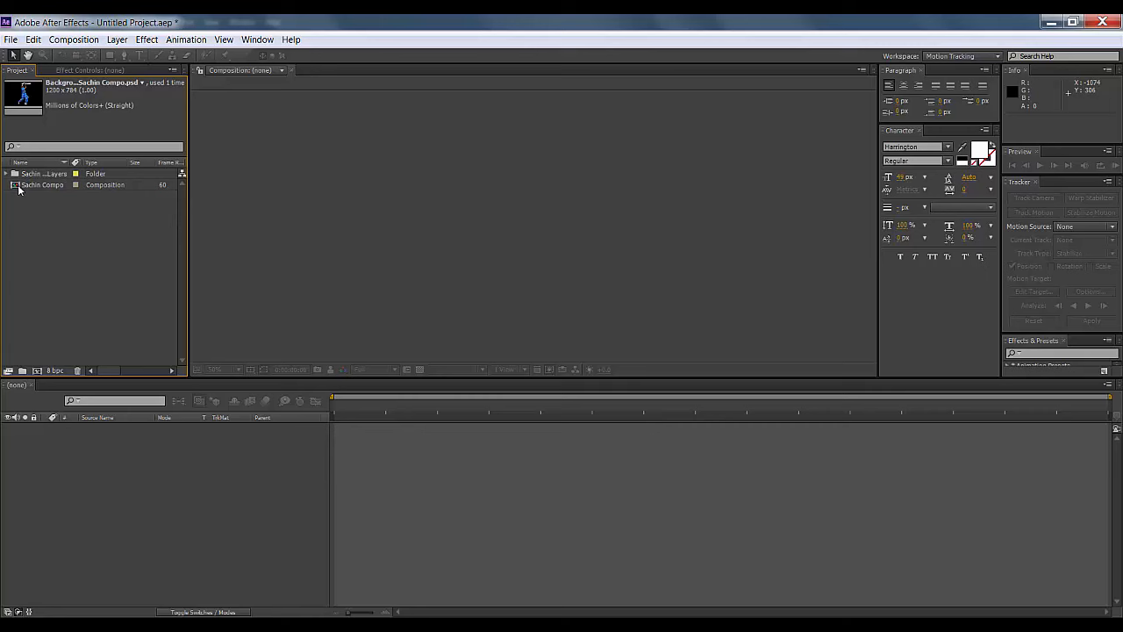
click(18, 187)
double_click(18, 186)
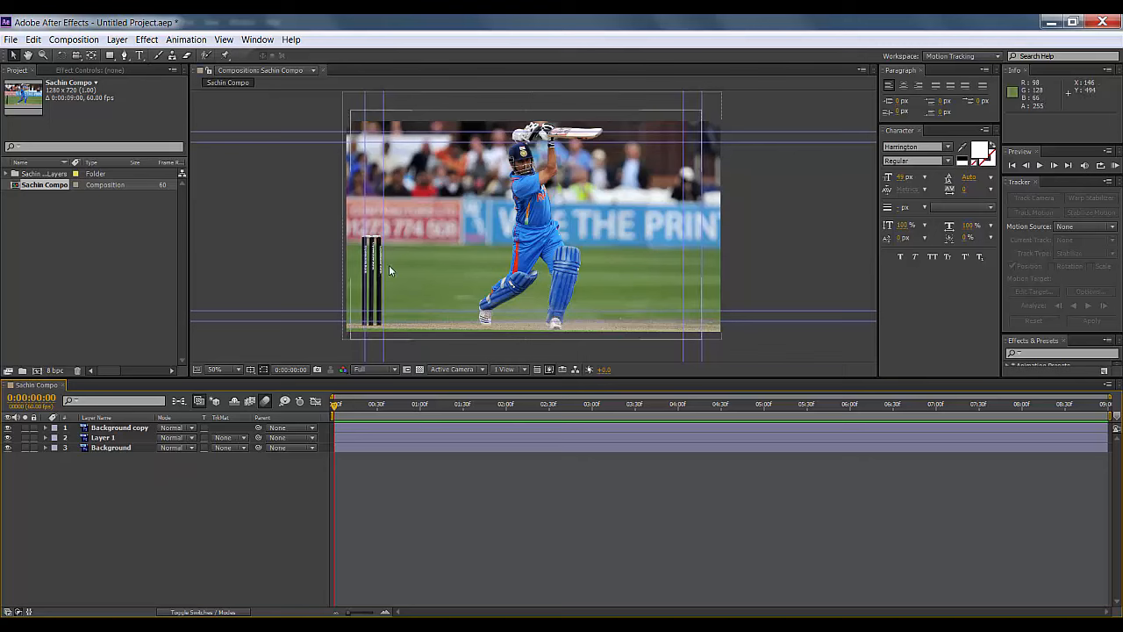
Identify the batsman layer by toggling its visibility and rename it from Background copy to Sachin
click(136, 432)
click(8, 429)
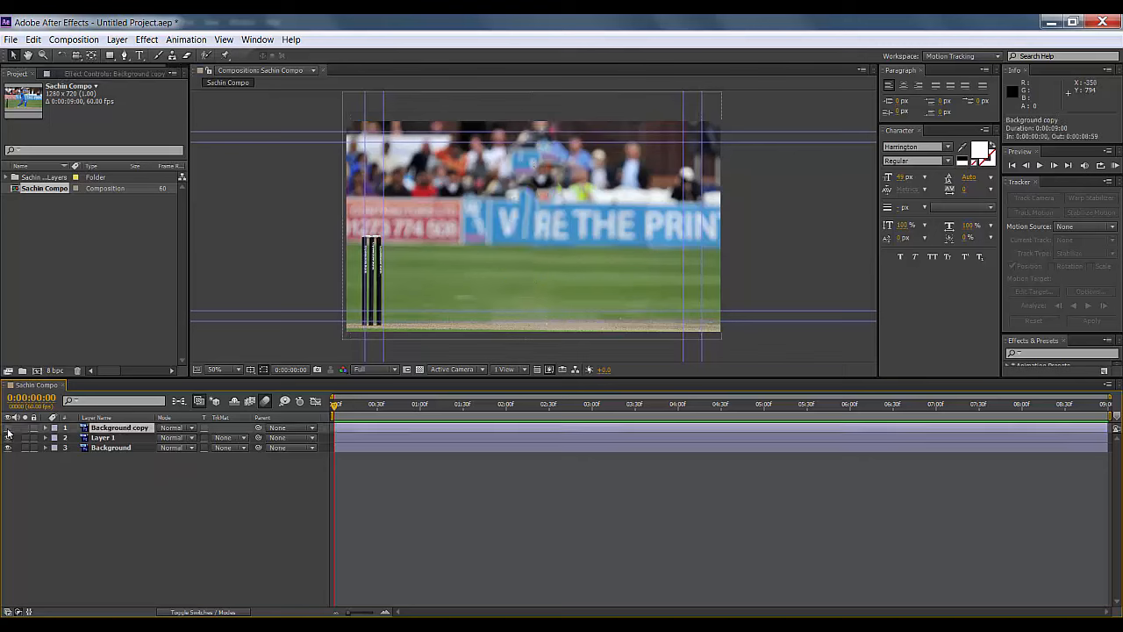
click(8, 428)
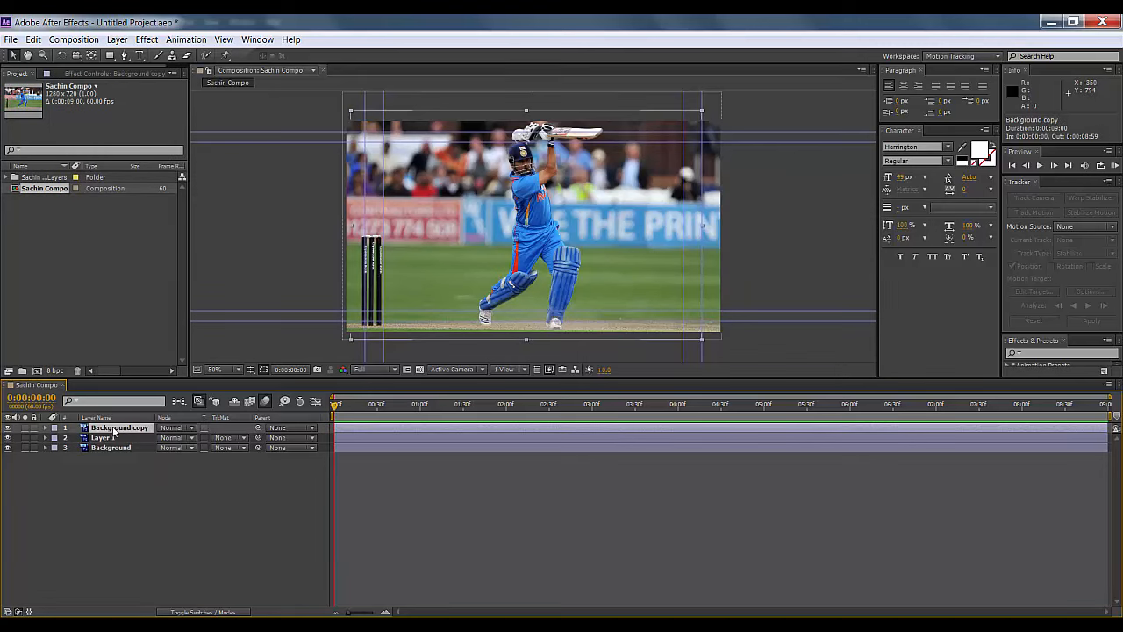
right_click(114, 431)
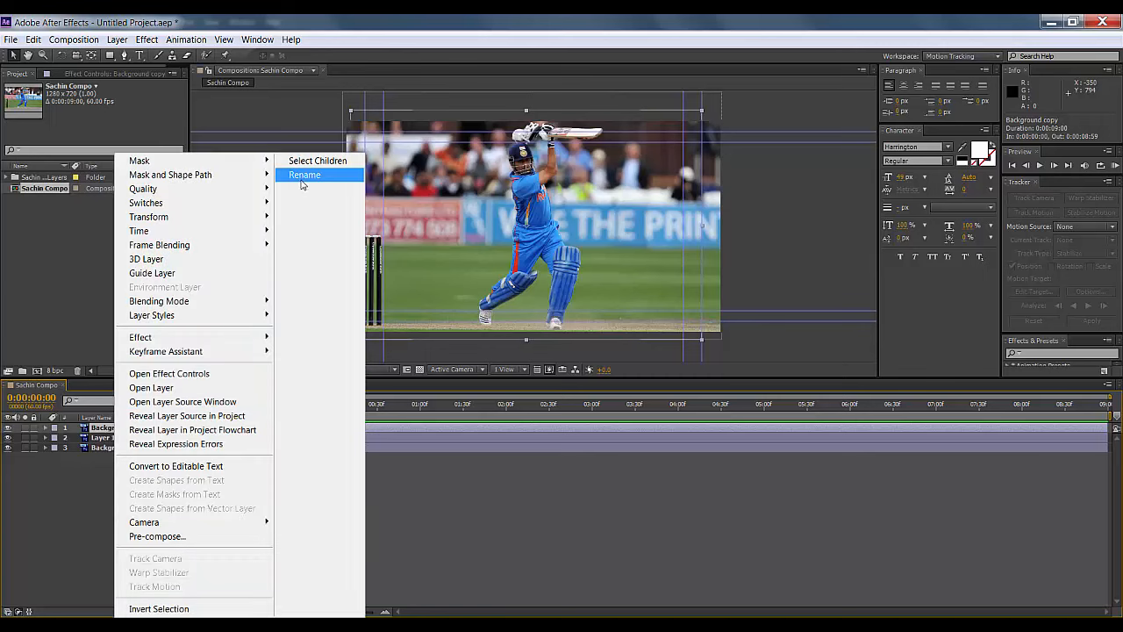
click(302, 179)
text(Sachin)
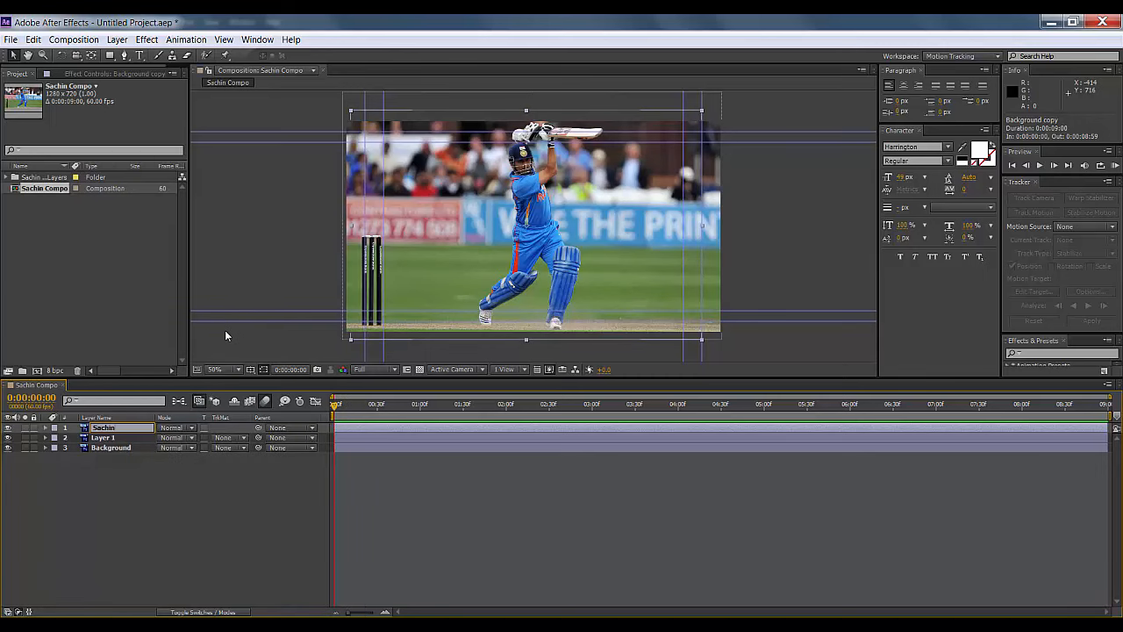
key(Return)
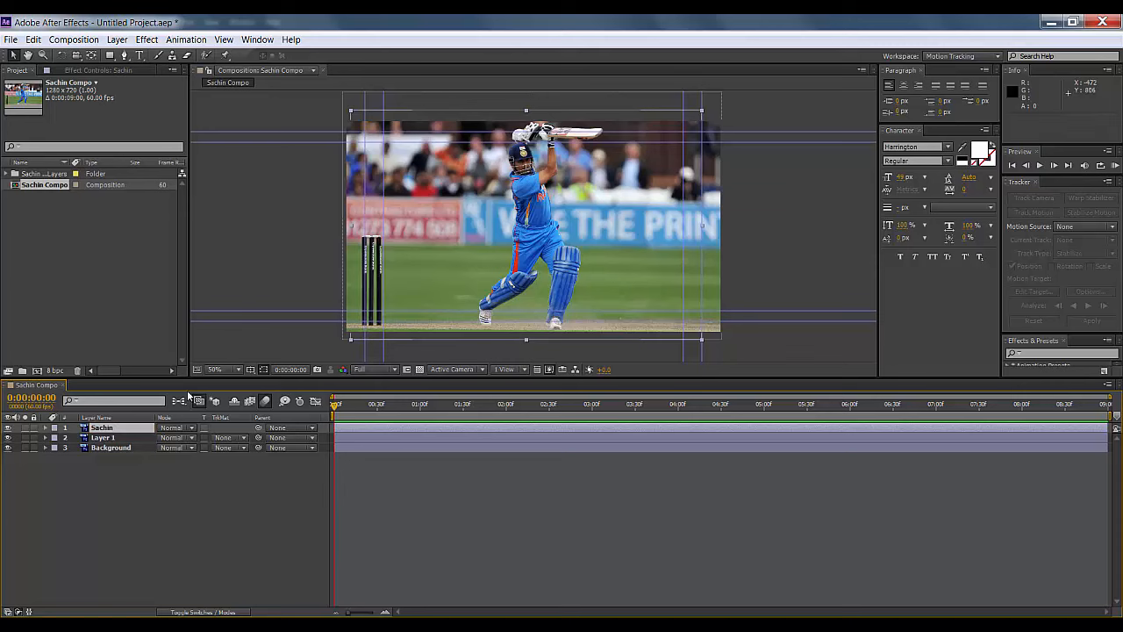
Check the visibility of the two lower layers and delete the Background layer from the composition
click(94, 438)
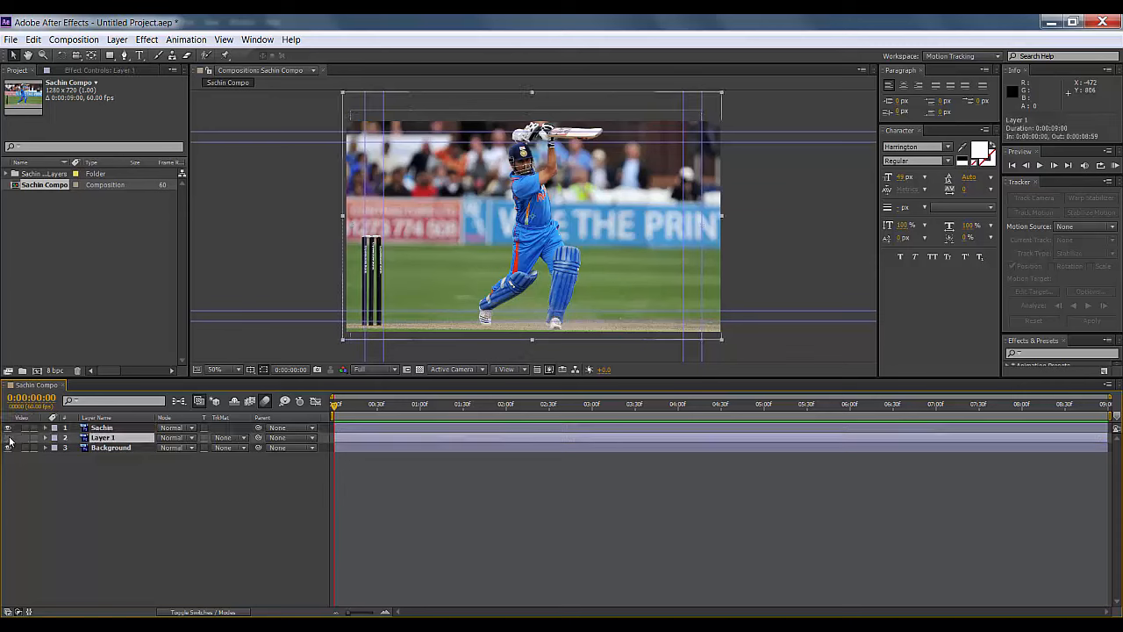
click(8, 438)
click(8, 438)
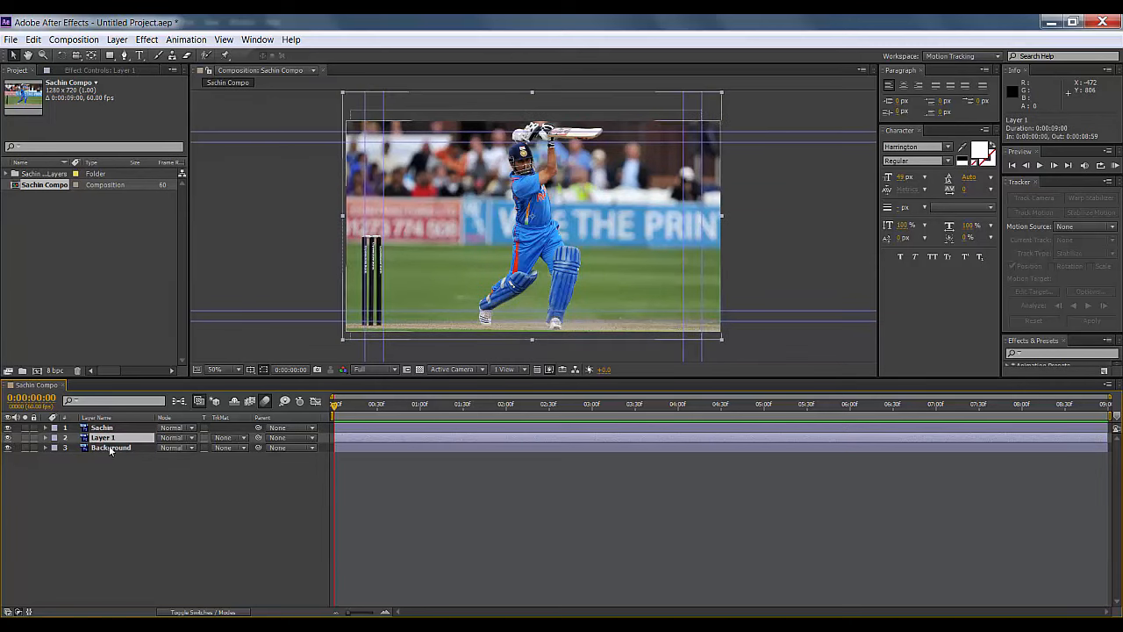
click(111, 448)
click(8, 448)
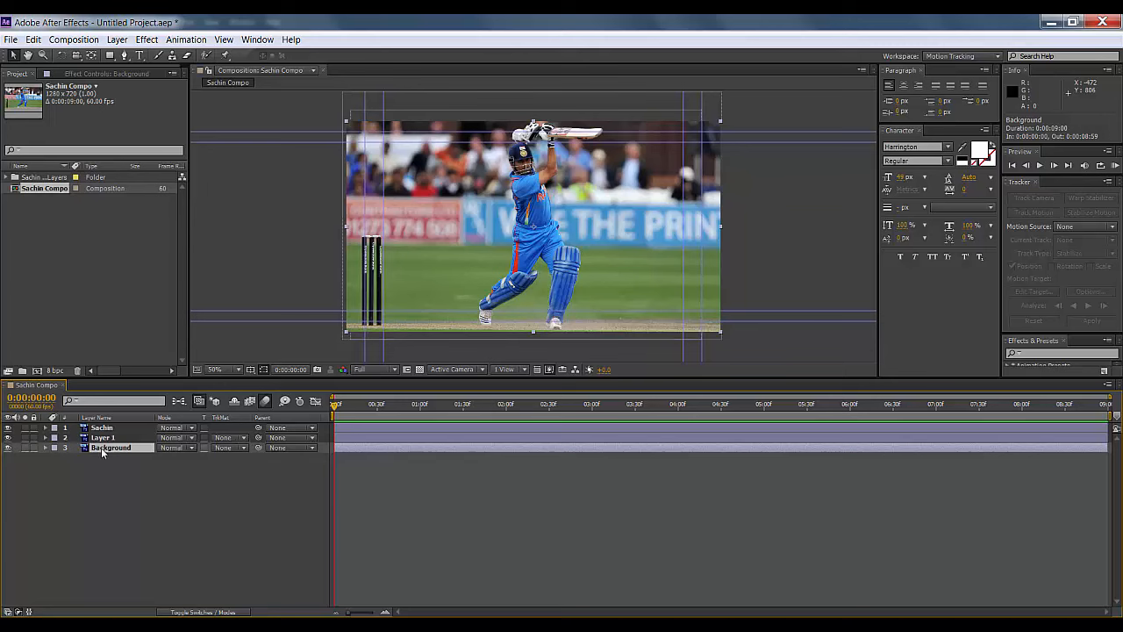
key(Delete)
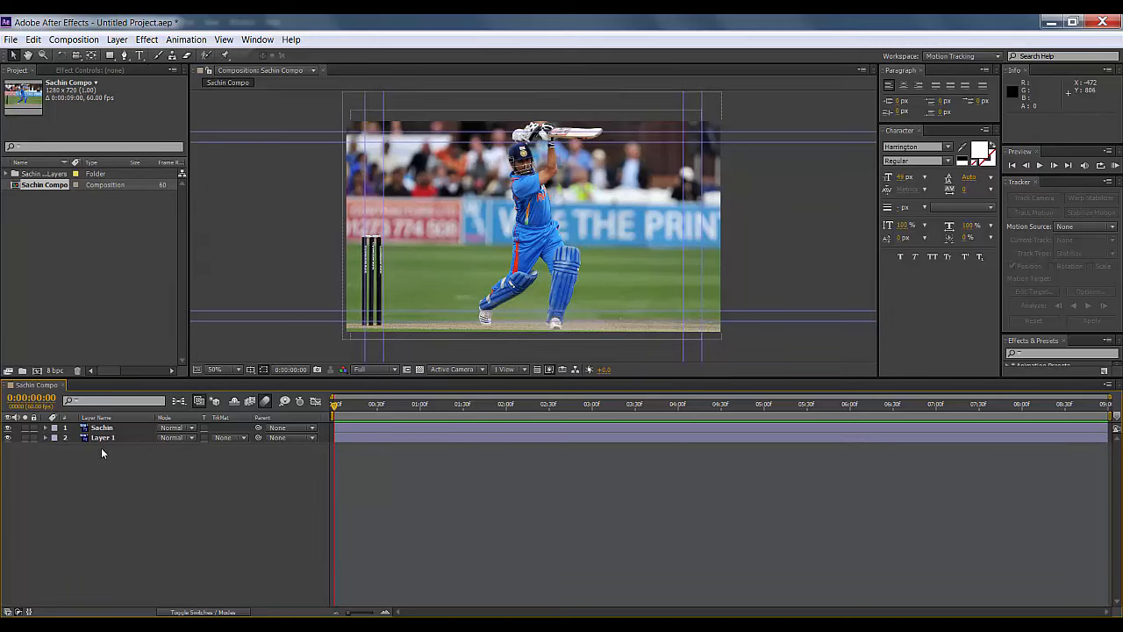
drag(530, 214, 583, 213)
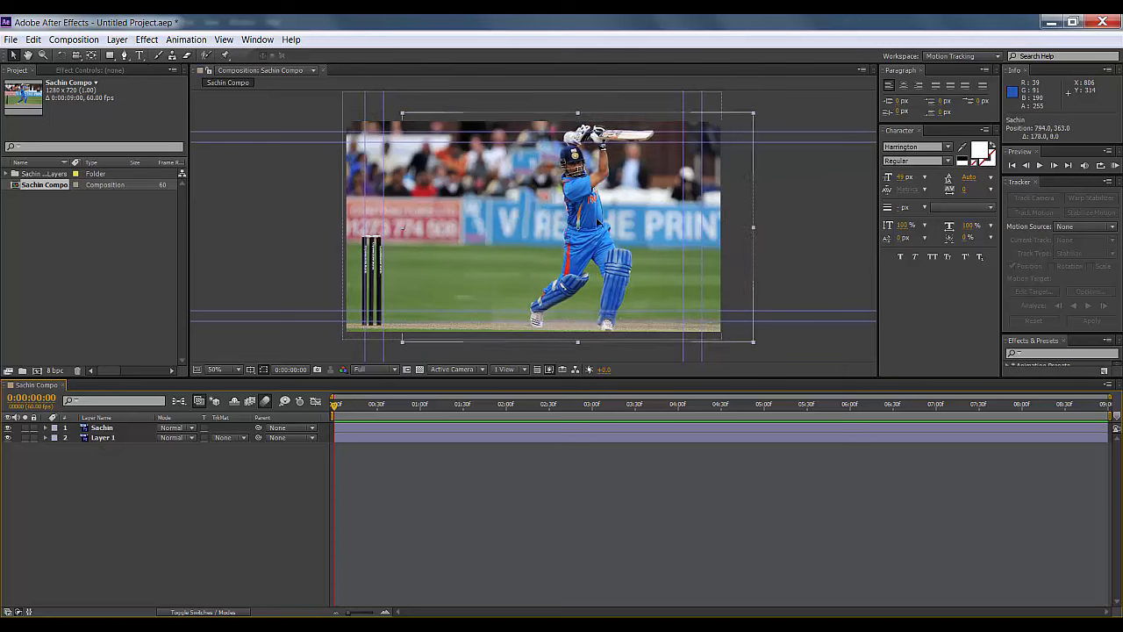
key(ctrl+z)
Rename the stadium layer Layer 1 as Bg
click(103, 437)
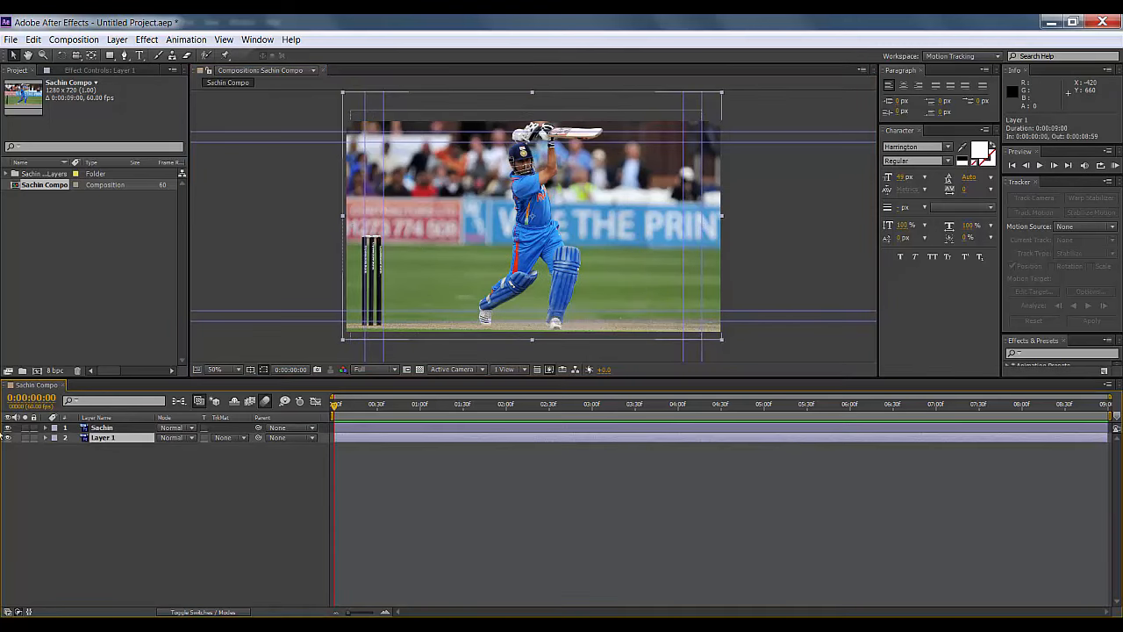
click(7, 438)
click(7, 437)
right_click(101, 441)
click(299, 173)
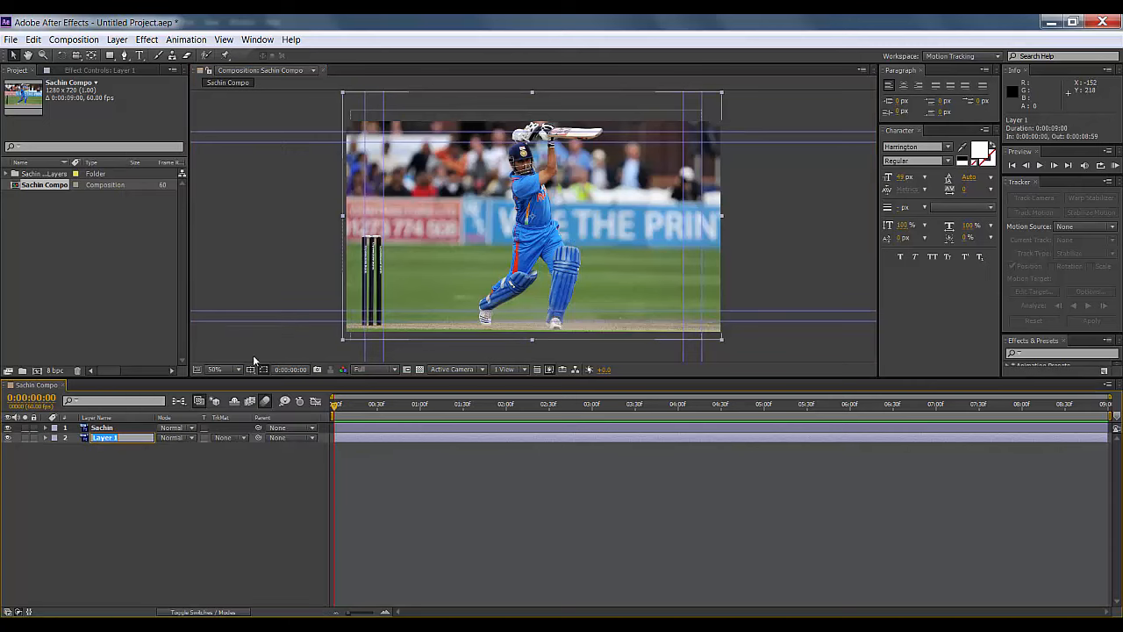
text(Bg)
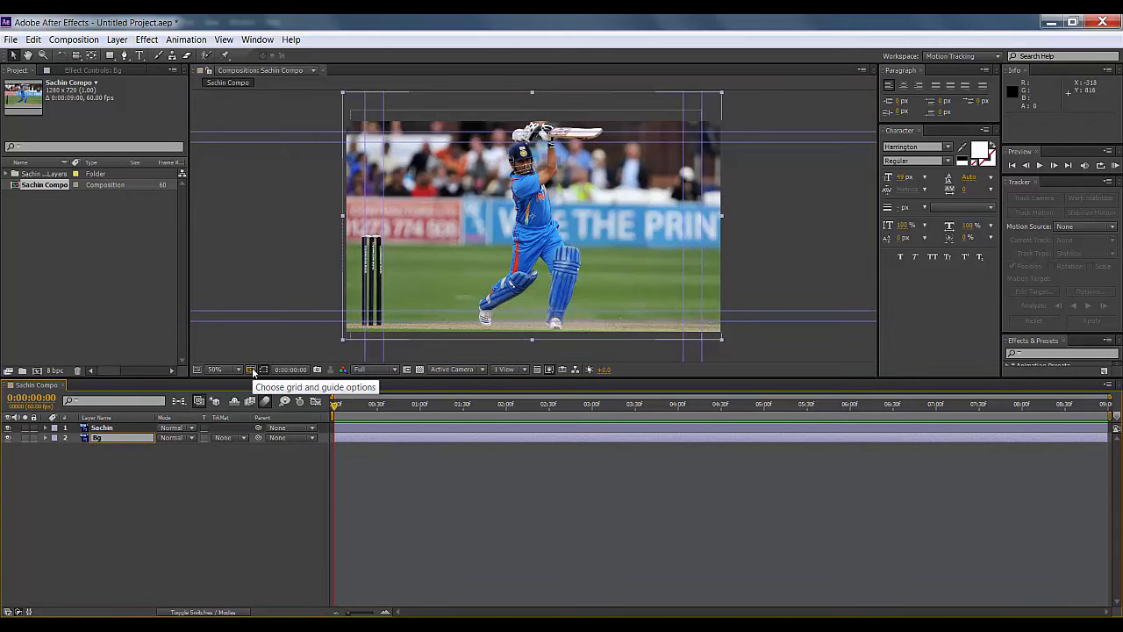
key(Return)
click(119, 470)
Set the duration of the Sachin Compo composition to 0:00:03:00
click(101, 428)
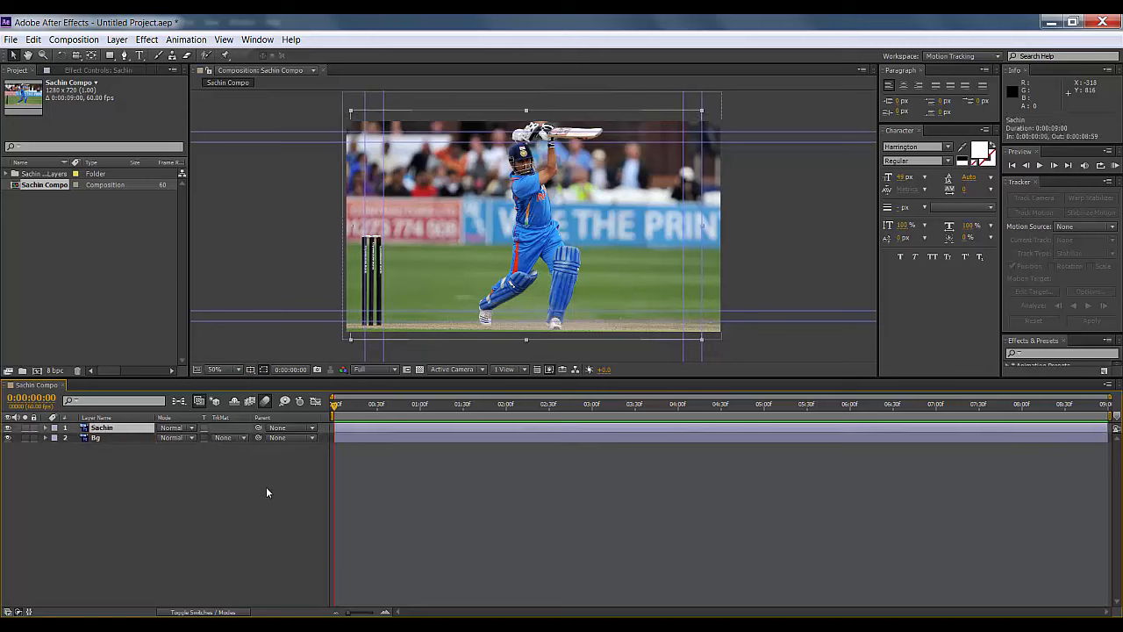
drag(337, 408, 712, 406)
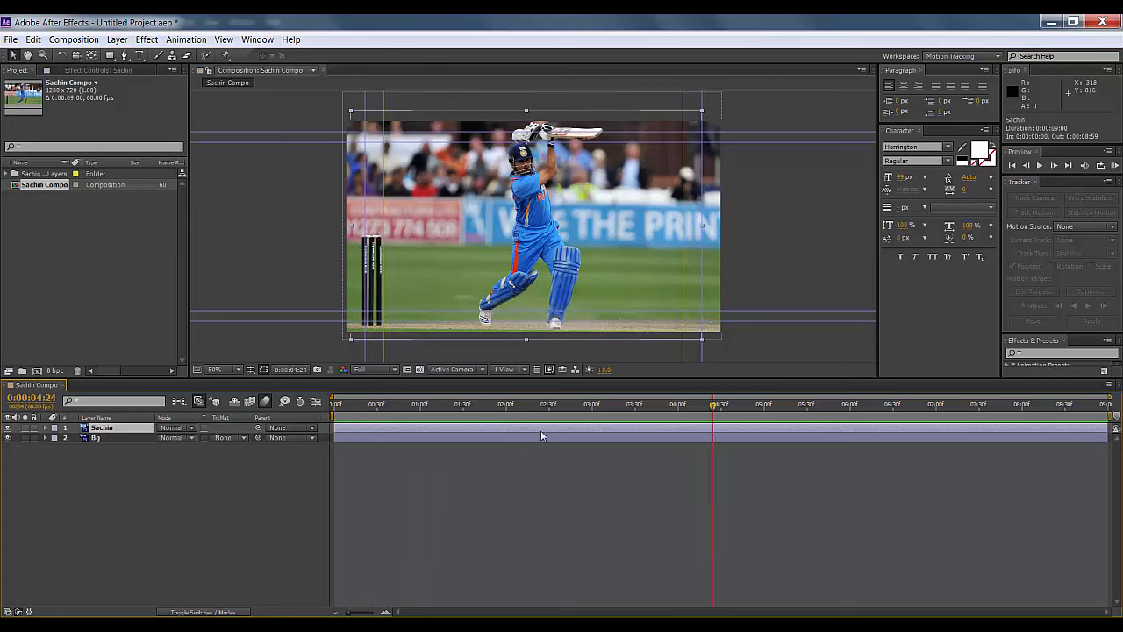
key(Home)
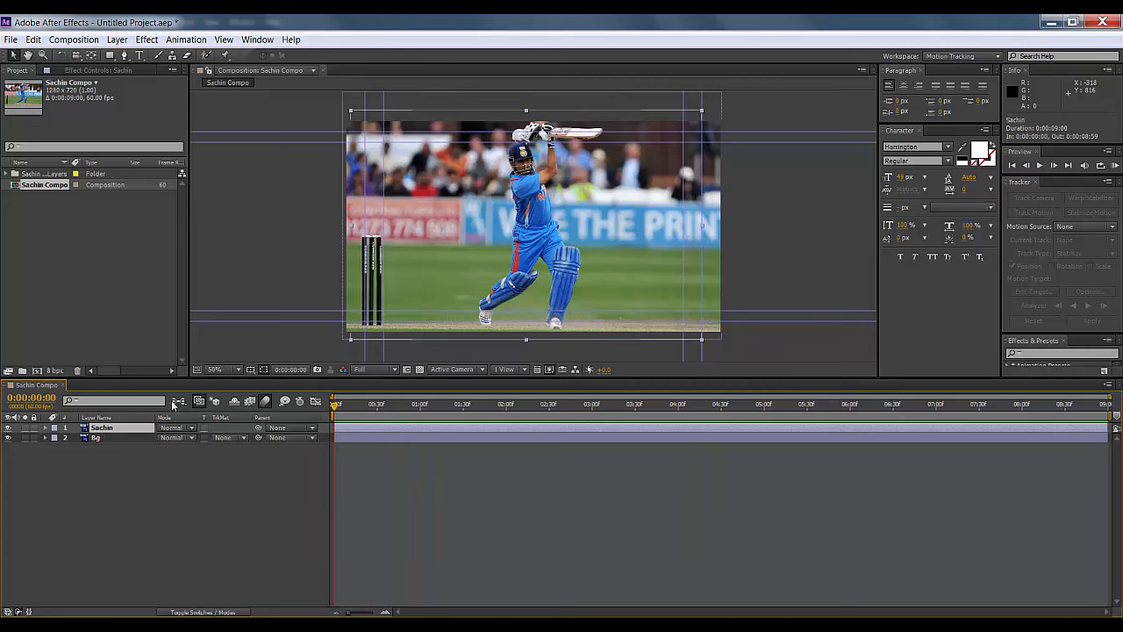
right_click(35, 386)
click(34, 389)
right_click(37, 392)
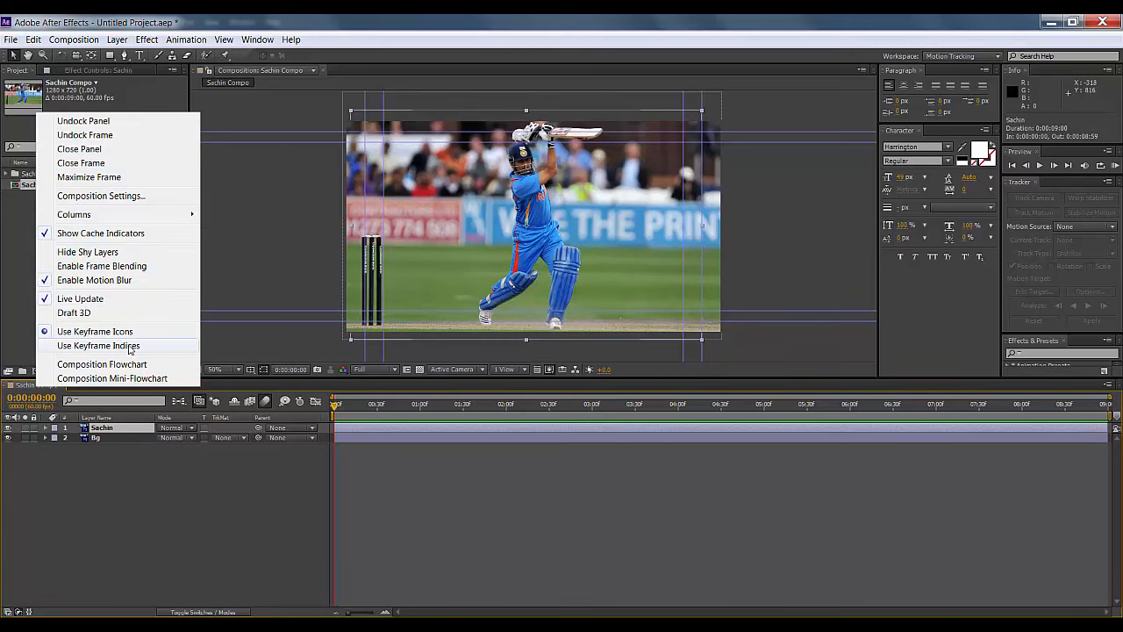
click(101, 195)
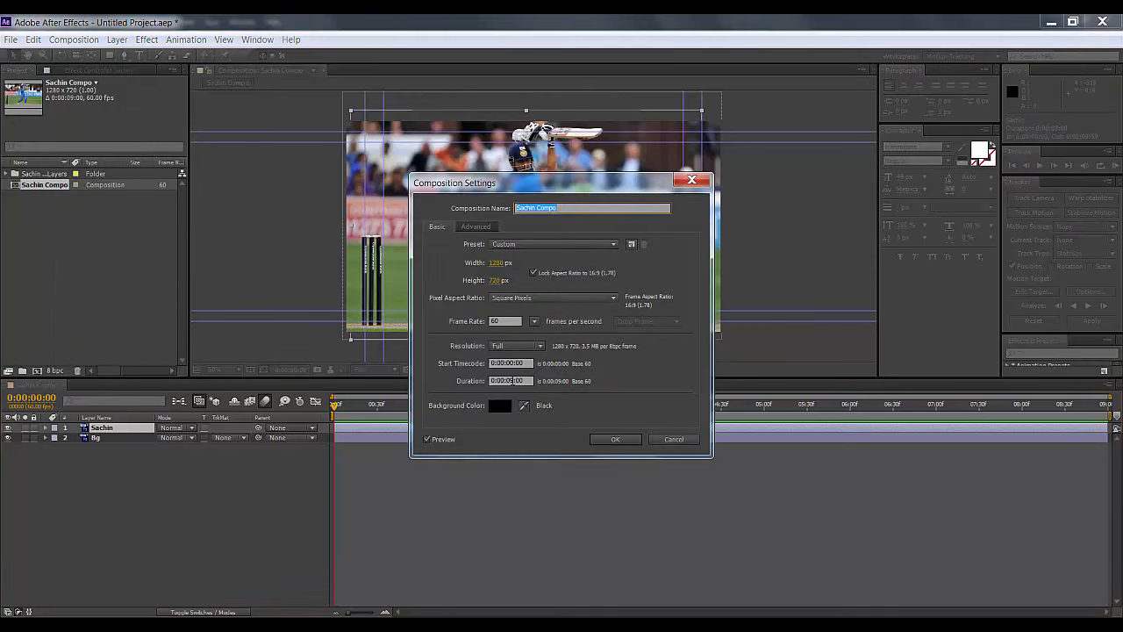
click(511, 381)
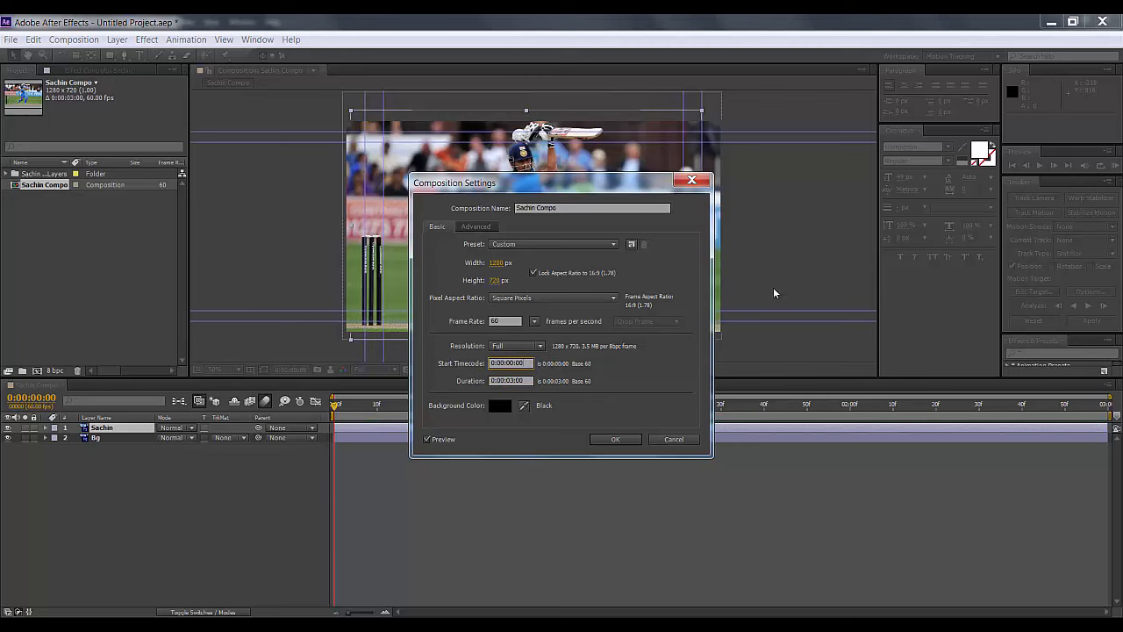
click(619, 439)
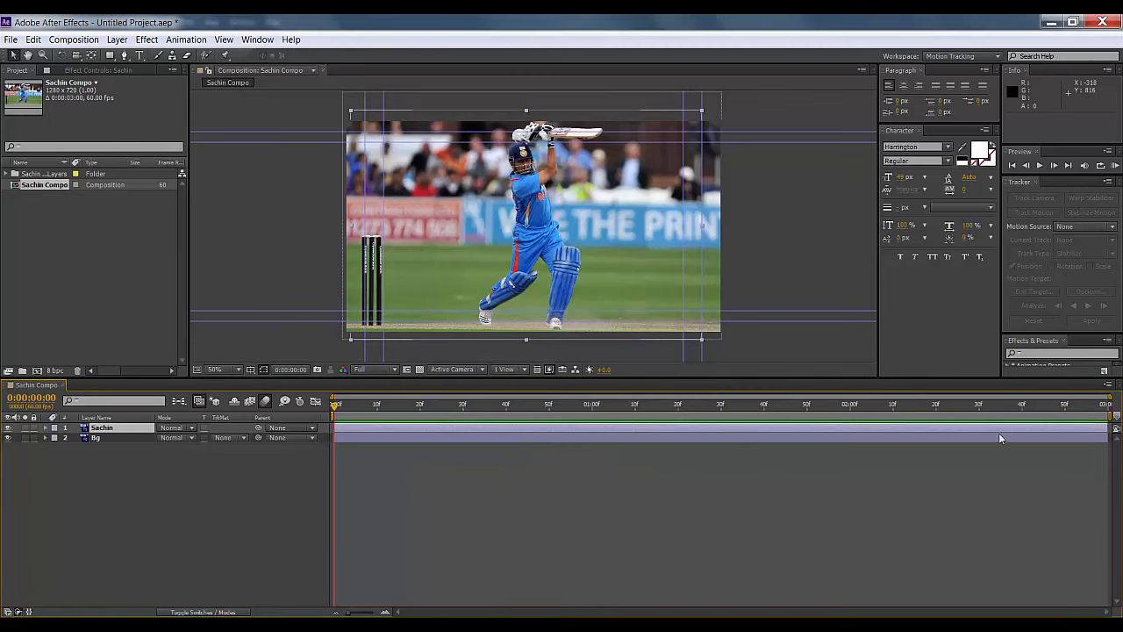
drag(334, 406, 45, 410)
drag(334, 405, 115, 443)
drag(337, 404, 159, 408)
Add puppet pins to the Sachin layer on the bat, raised elbow, glove, shoulder and waist
click(114, 427)
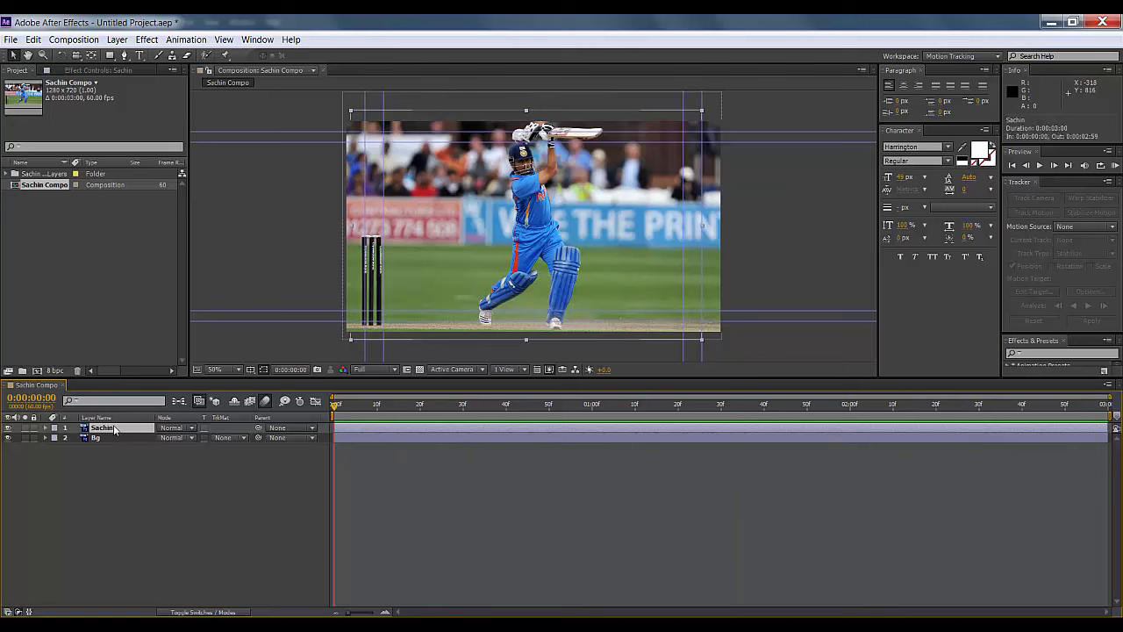
click(226, 56)
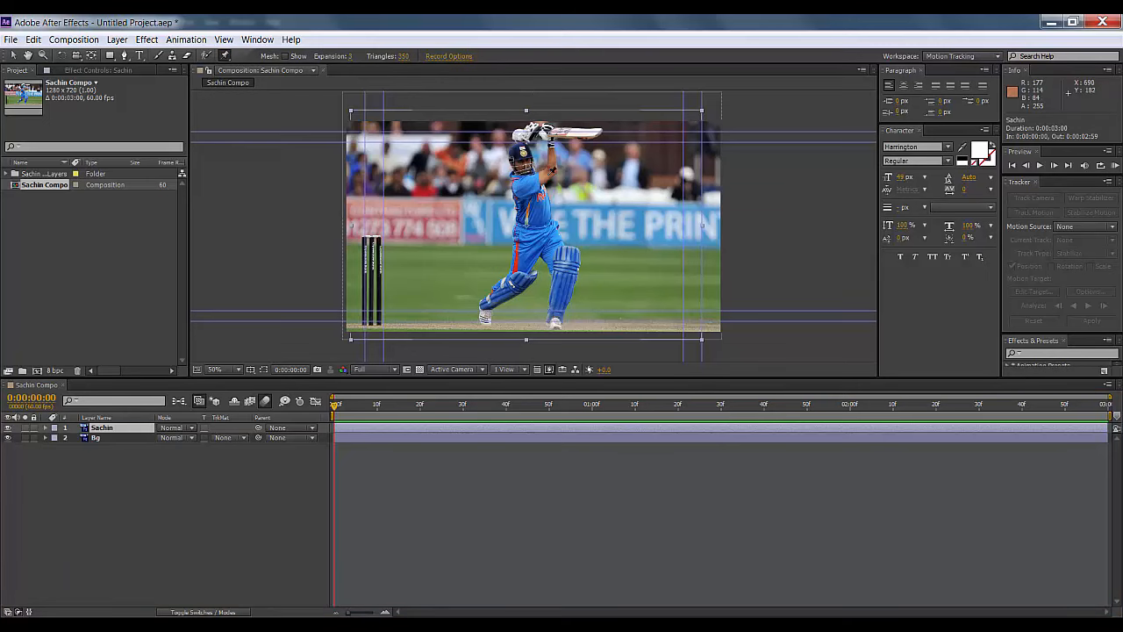
scroll(548, 175, up, 2)
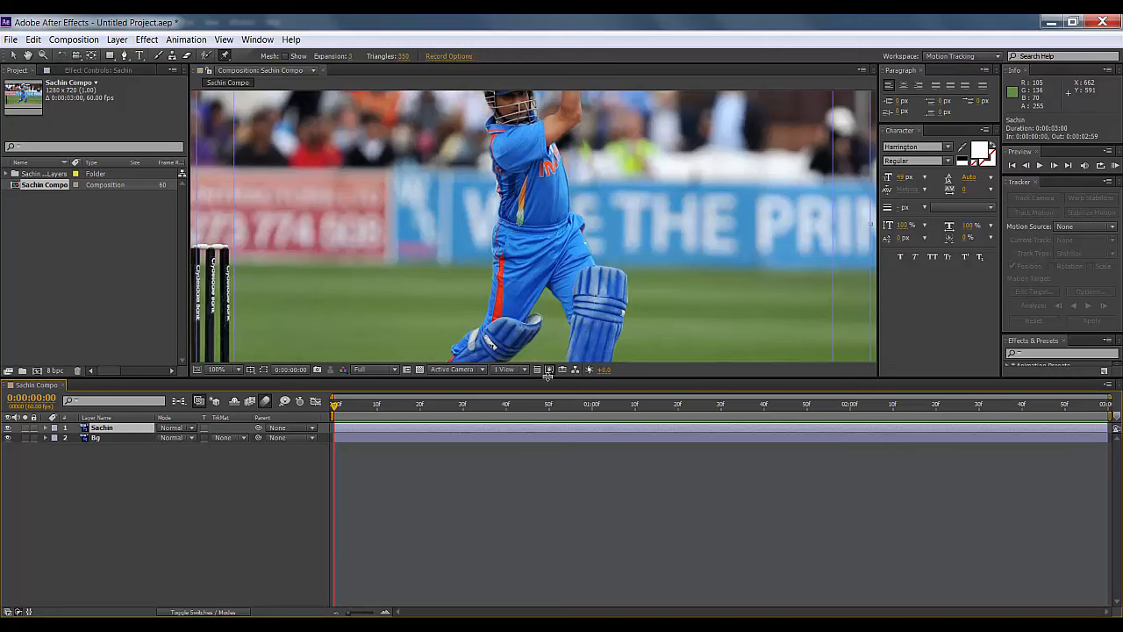
drag(549, 377, 548, 518)
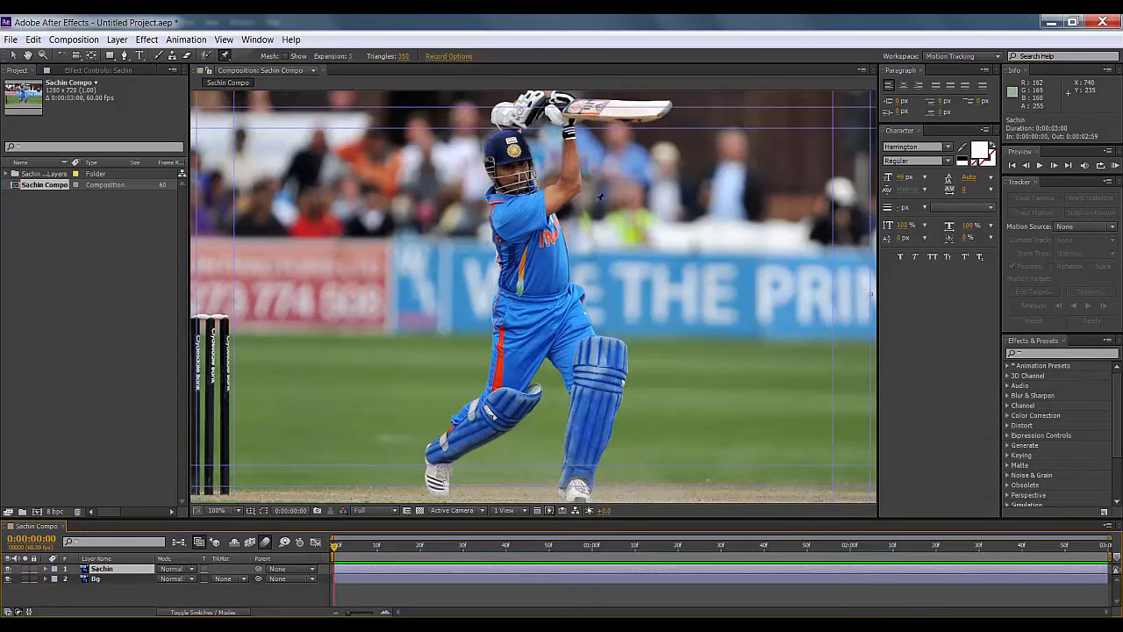
key(space)
drag(599, 192, 566, 225)
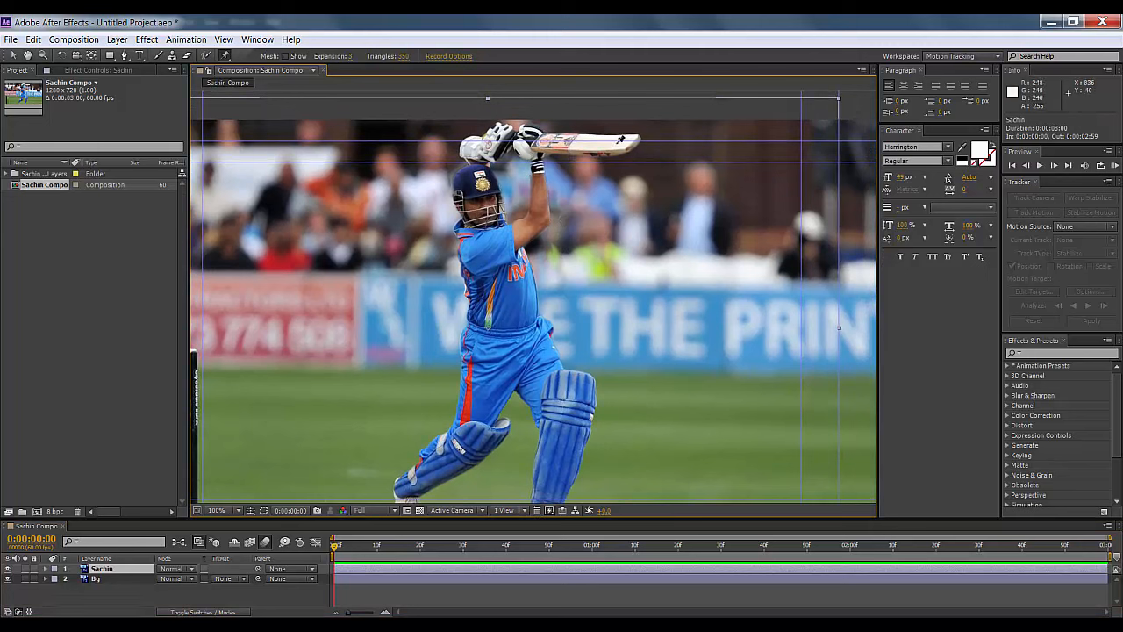
click(577, 141)
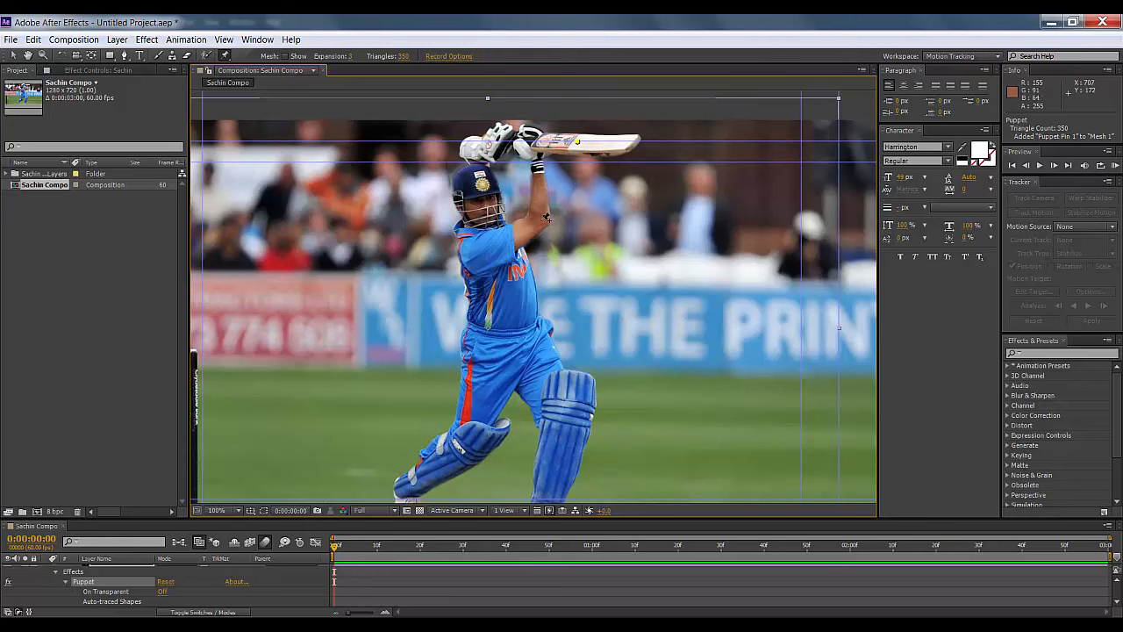
click(541, 219)
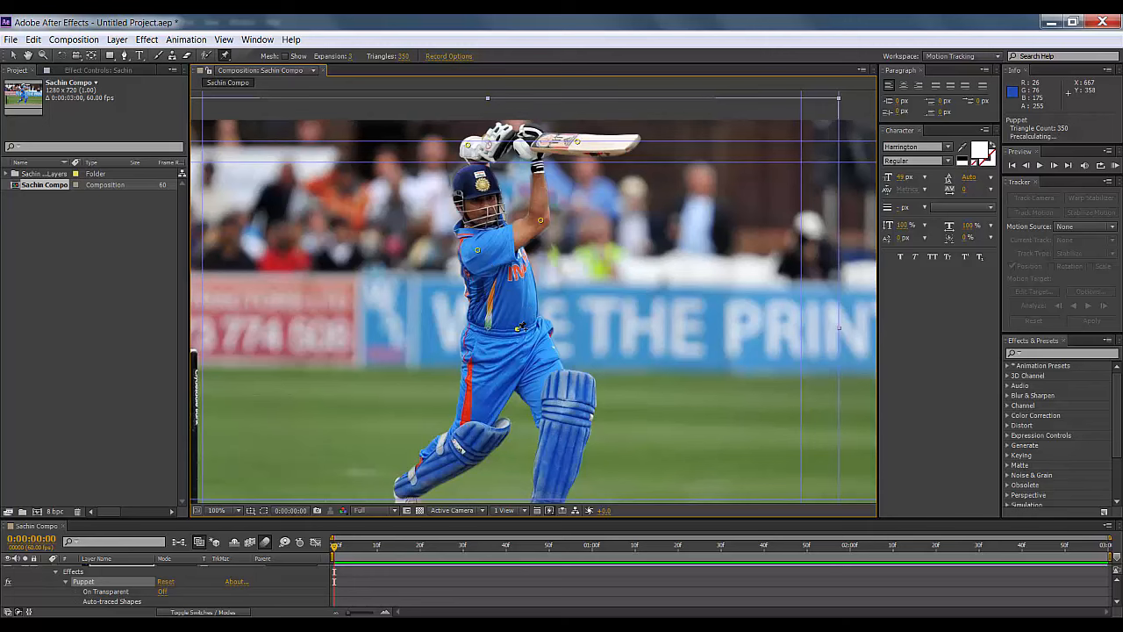
Add puppet pins on the knee pad and shoe of both the batsman's front and back legs
drag(566, 406, 565, 319)
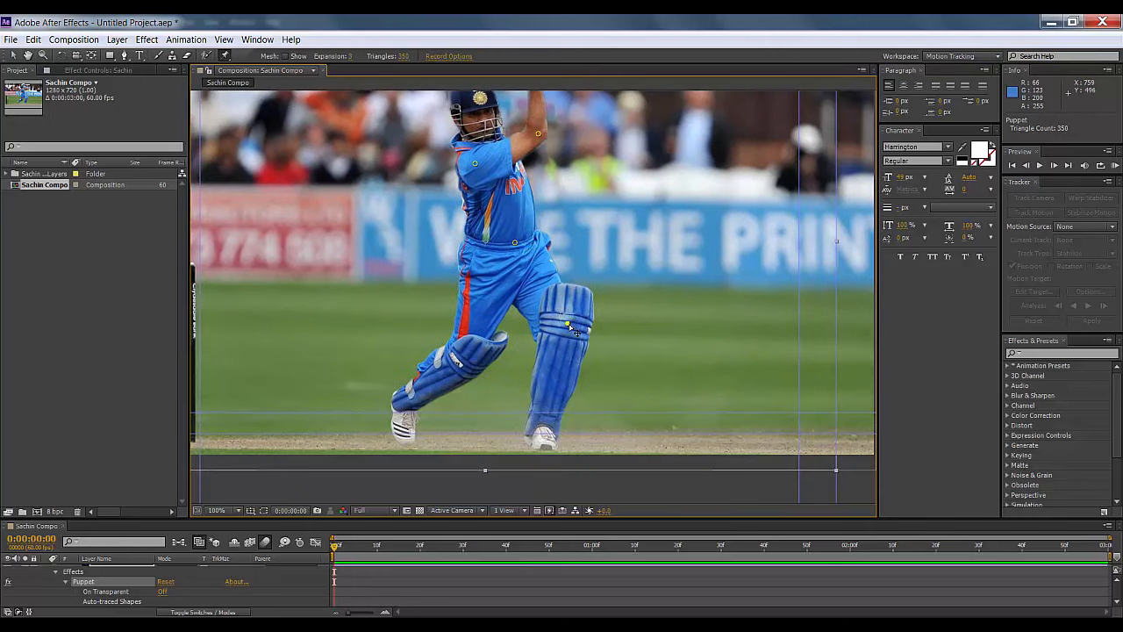
click(572, 326)
click(546, 437)
click(471, 351)
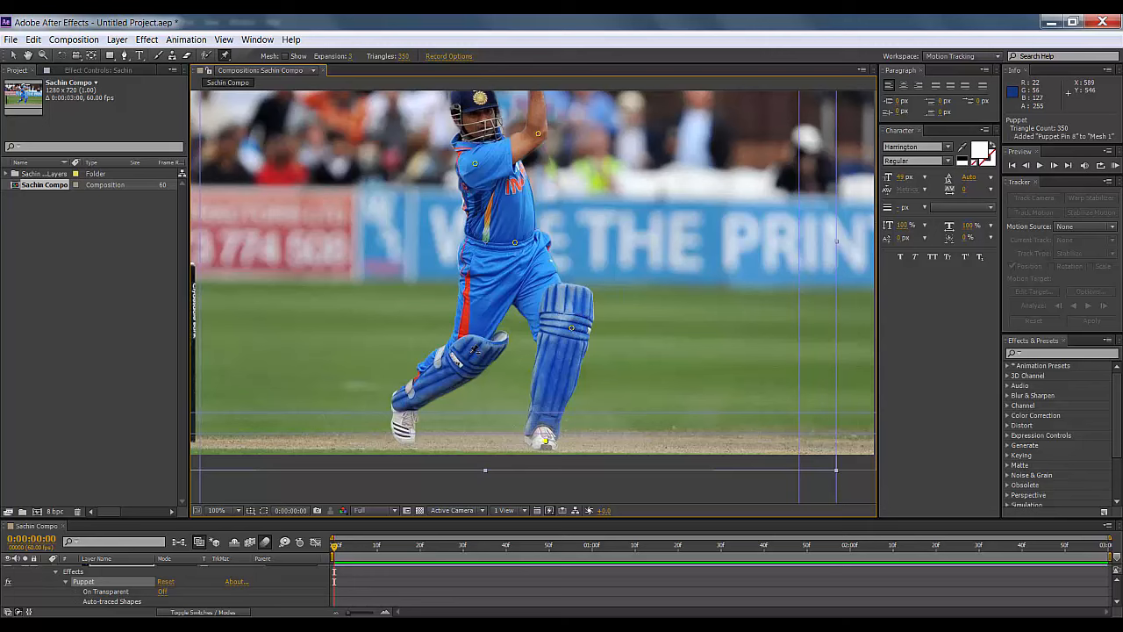
click(408, 432)
At 0:00:02:59, move the bat's puppet pin upward and raise the elbow pin slightly
key(space)
drag(544, 208, 540, 222)
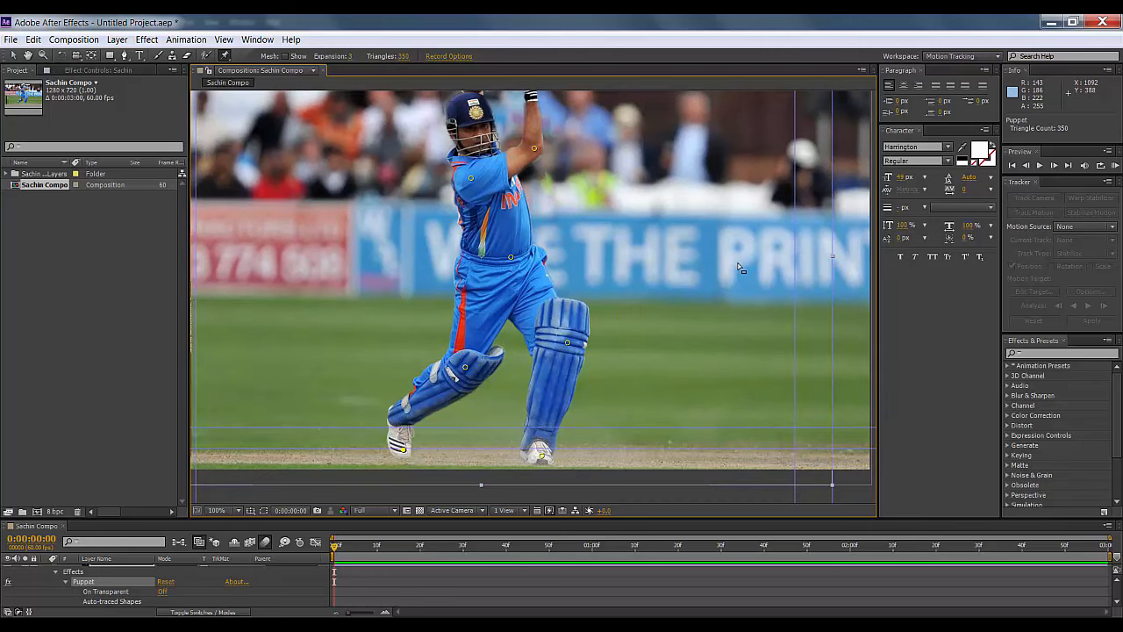
key(space)
drag(592, 240, 584, 263)
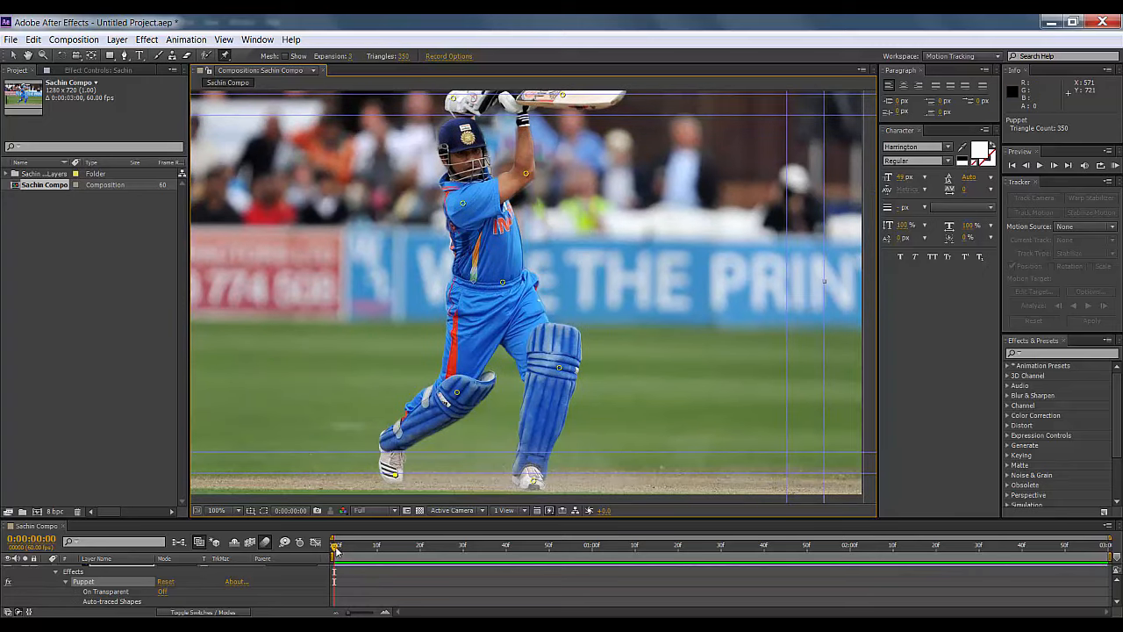
drag(335, 549, 1104, 548)
drag(597, 232, 586, 316)
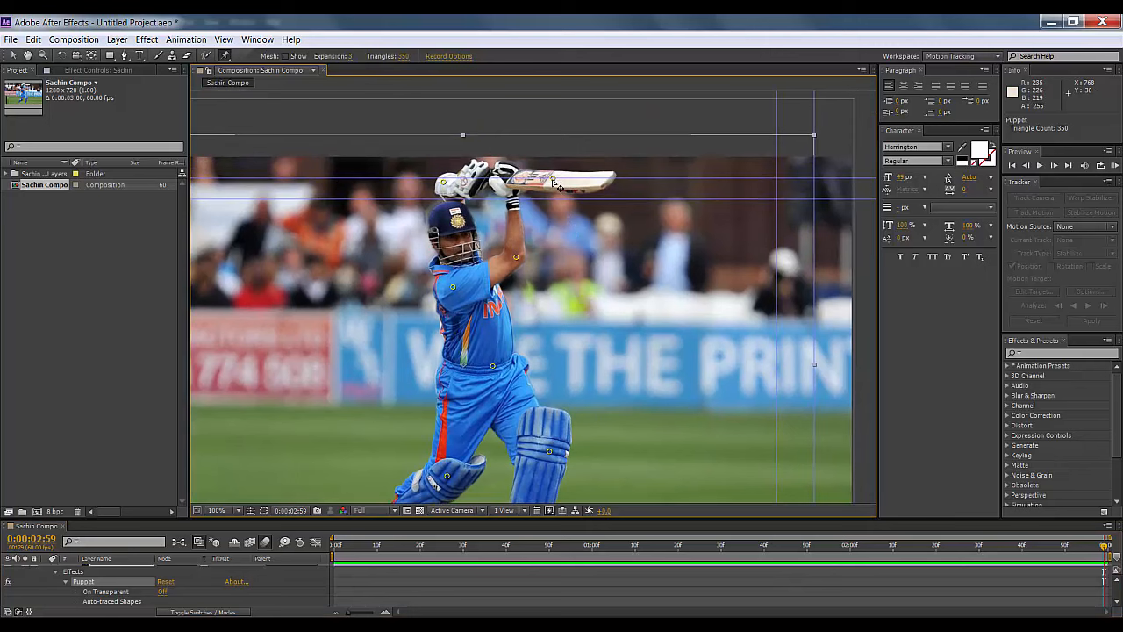
drag(556, 185, 548, 147)
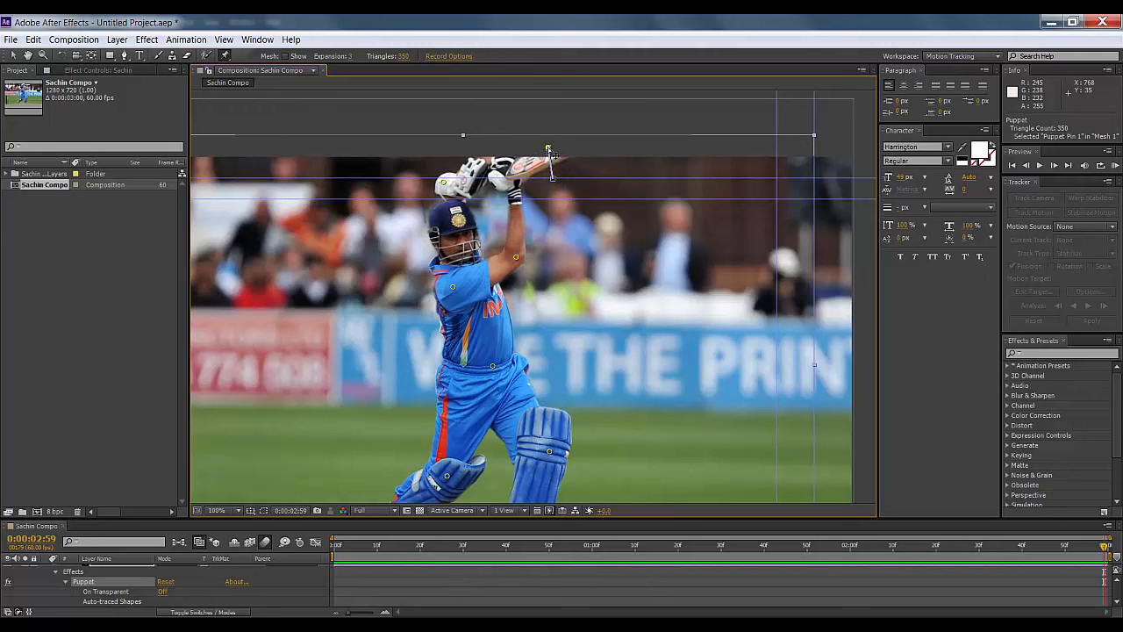
click(518, 258)
drag(518, 259, 520, 247)
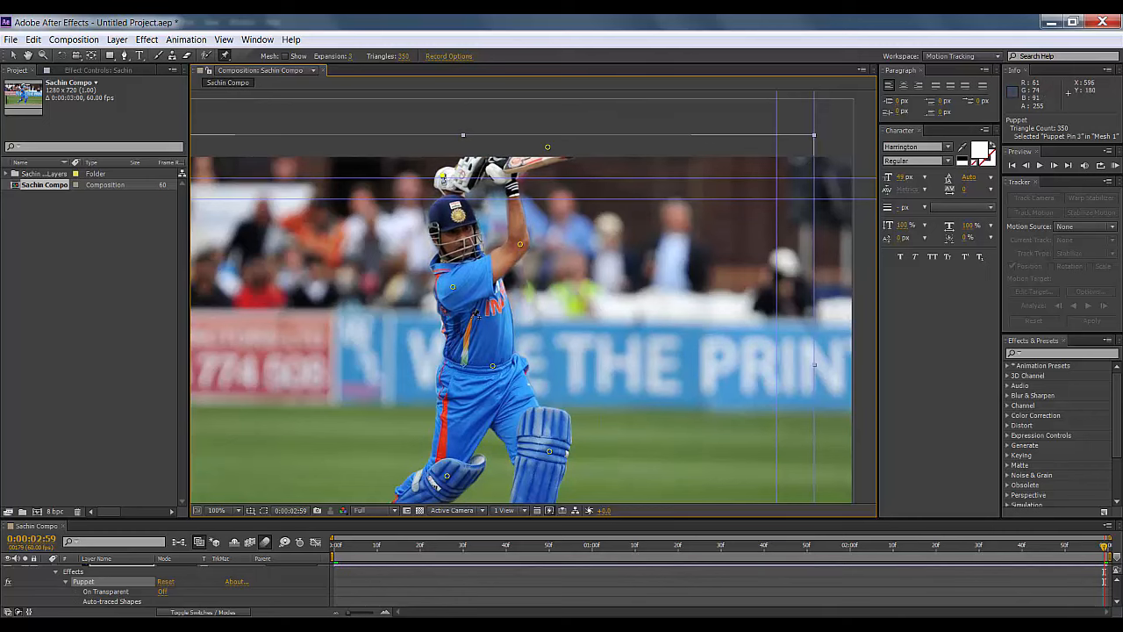
At 0:00:02:59, nudge the front knee pin and shift the front shoe's puppet pin to the right
key(h)
drag(534, 439, 537, 318)
key(ctrl+p)
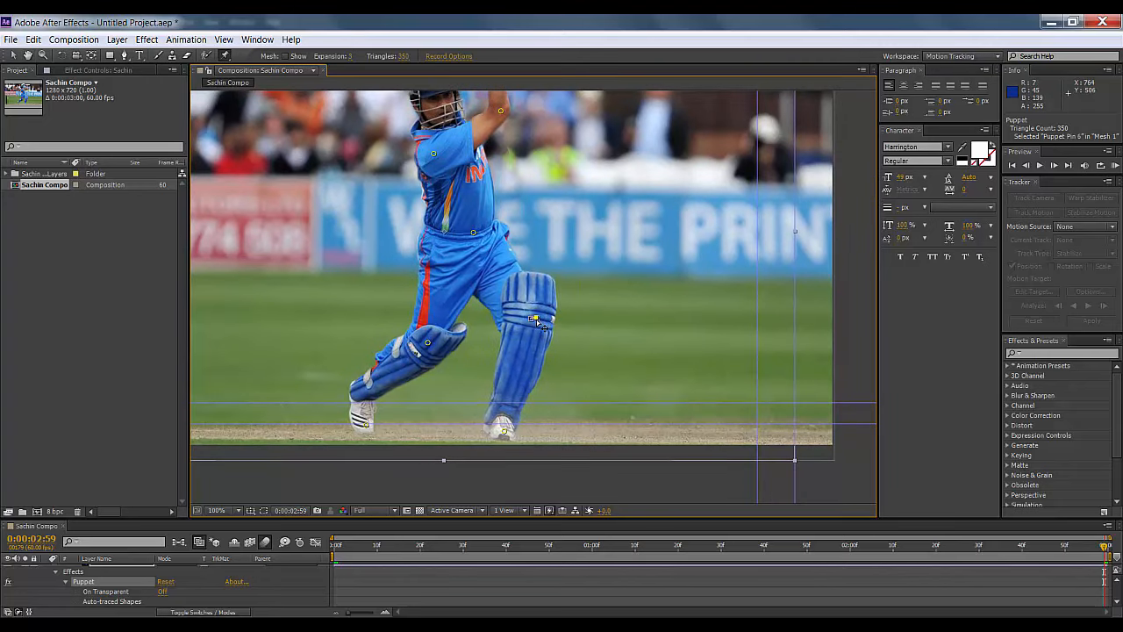
click(506, 432)
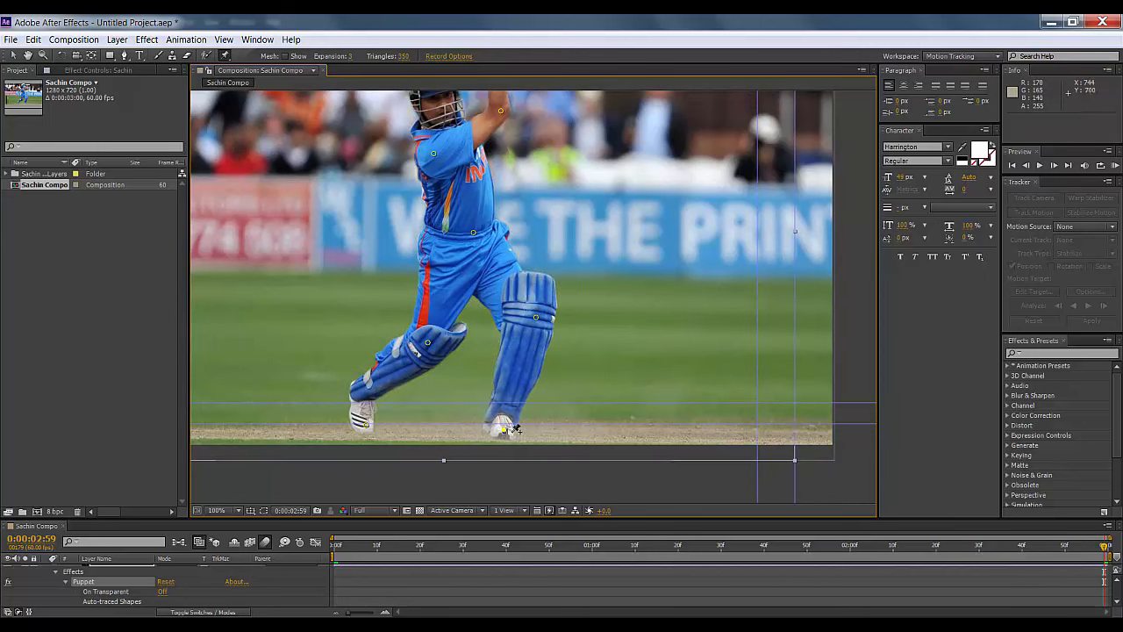
drag(512, 436, 544, 435)
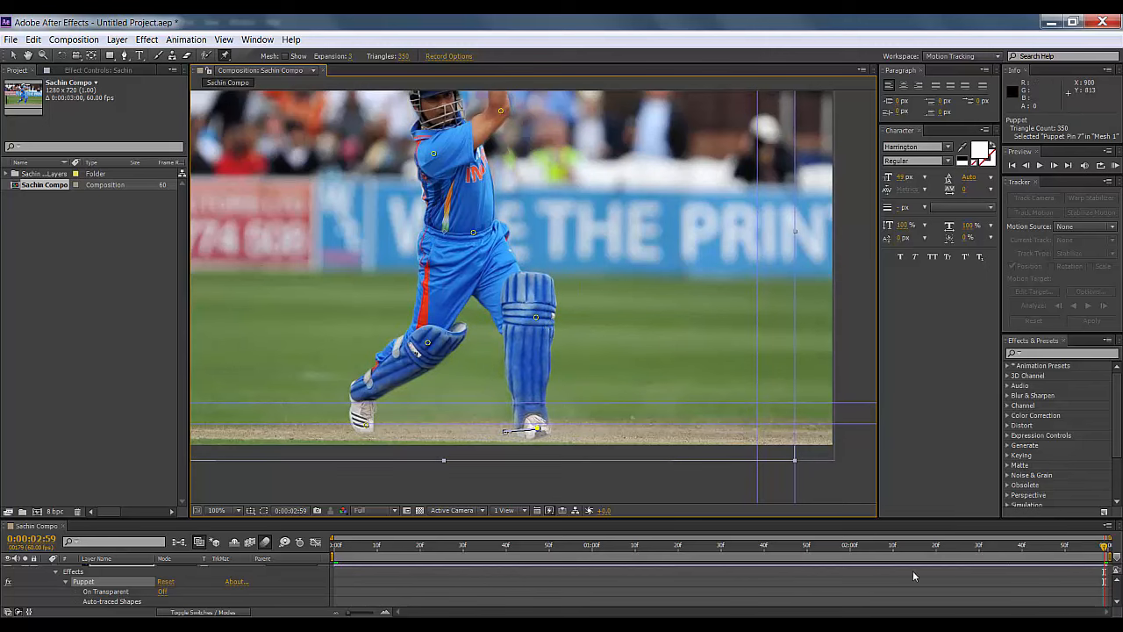
At 0:00:02:59, shift the back knee's puppet pin slightly right and the back shoe's pin slightly left
drag(1105, 548, 1108, 579)
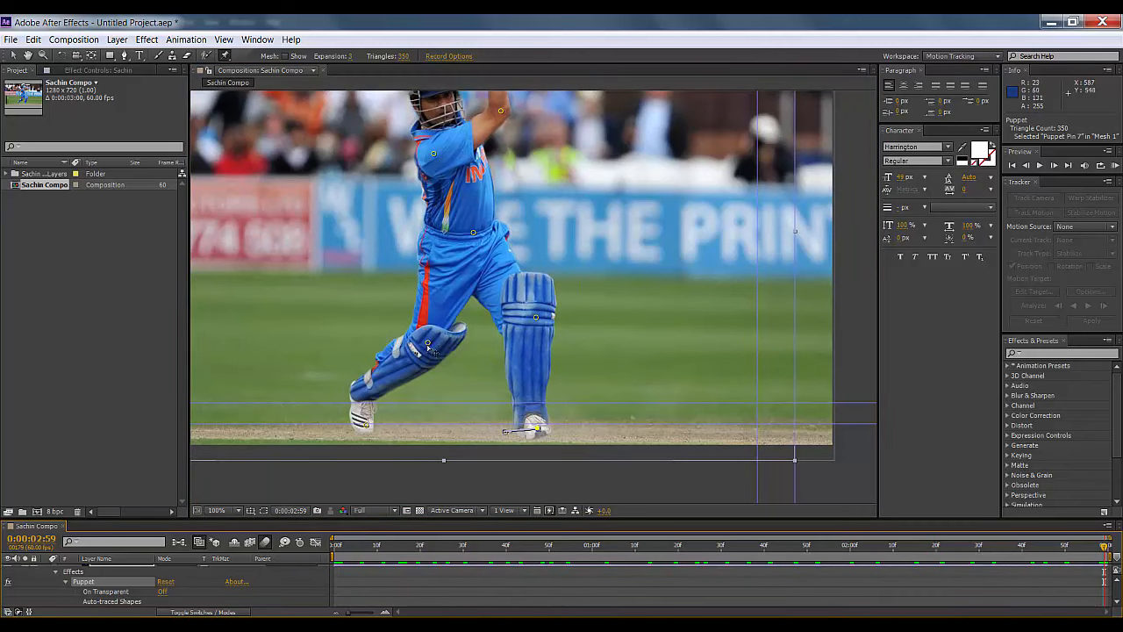
drag(428, 348, 441, 348)
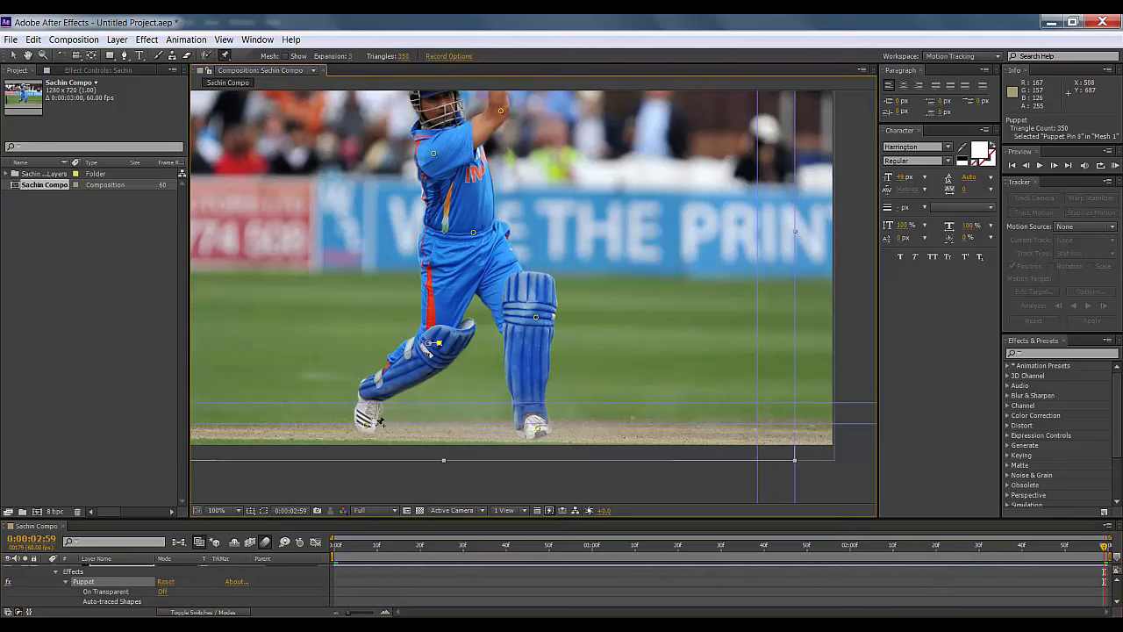
drag(370, 432, 362, 430)
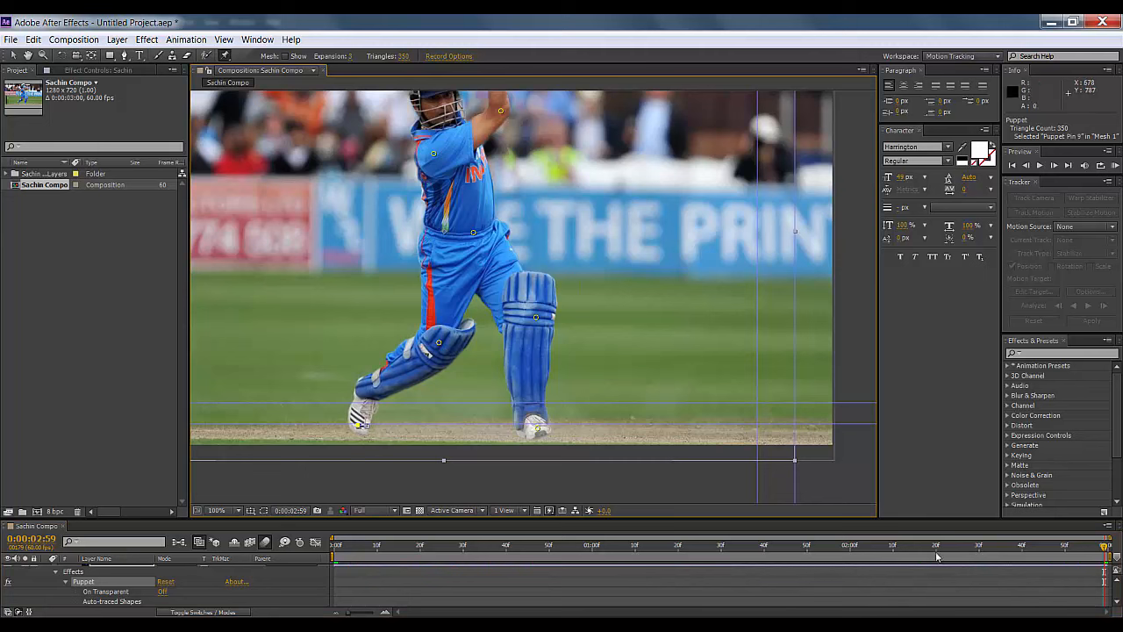
Return to the first frame and preview the batsman's arm, bat and leg movement
drag(1078, 555, 307, 589)
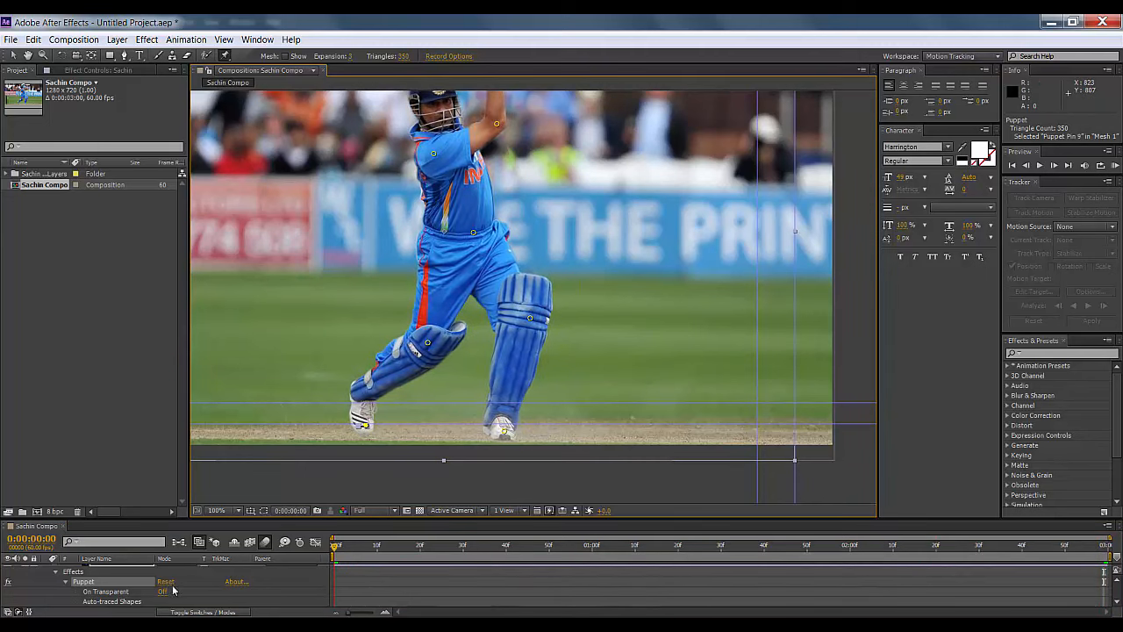
drag(173, 591, 173, 590)
key(space)
drag(593, 204, 577, 298)
key(space)
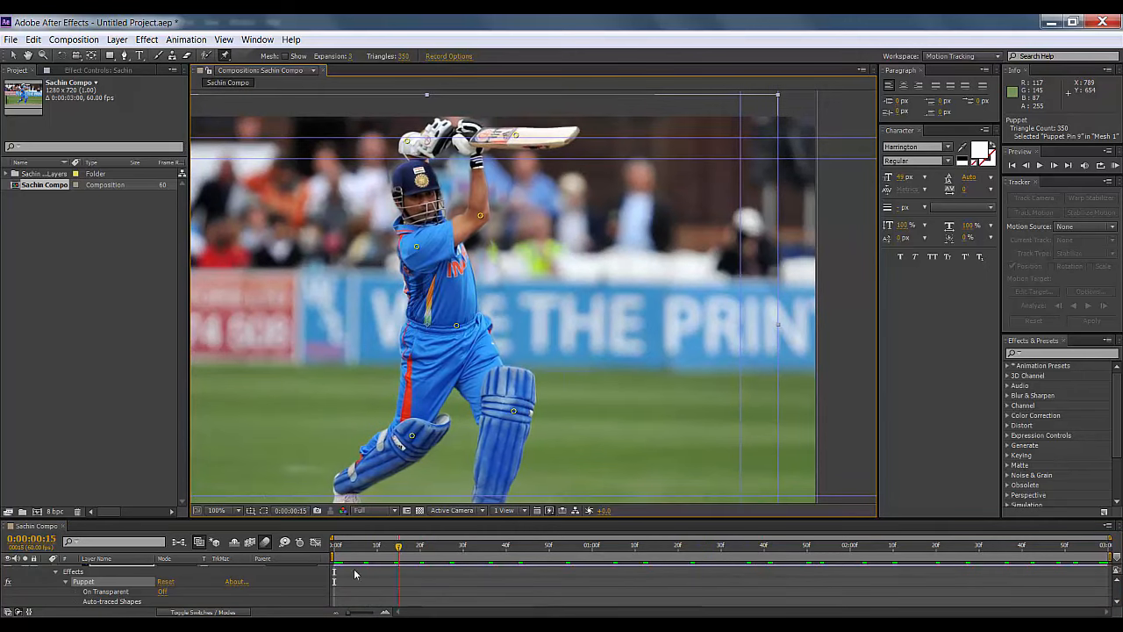
key(space)
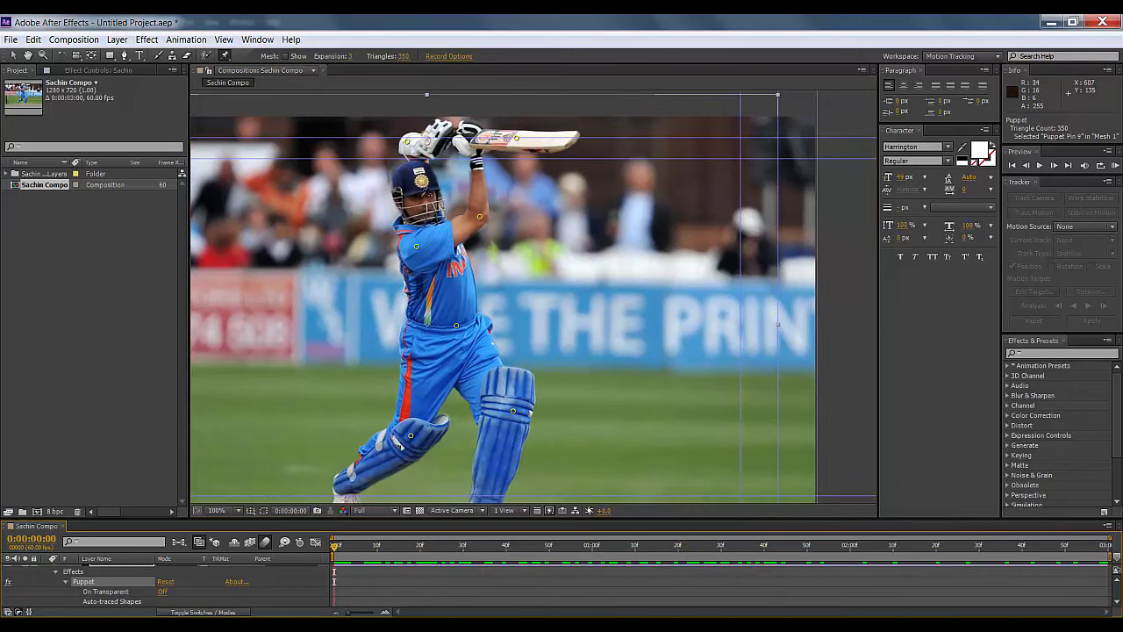
Add a puppet pin on the batsman's face at the first frame and shift the shoulder and waist pins slightly right at 0:00:02:59
click(422, 195)
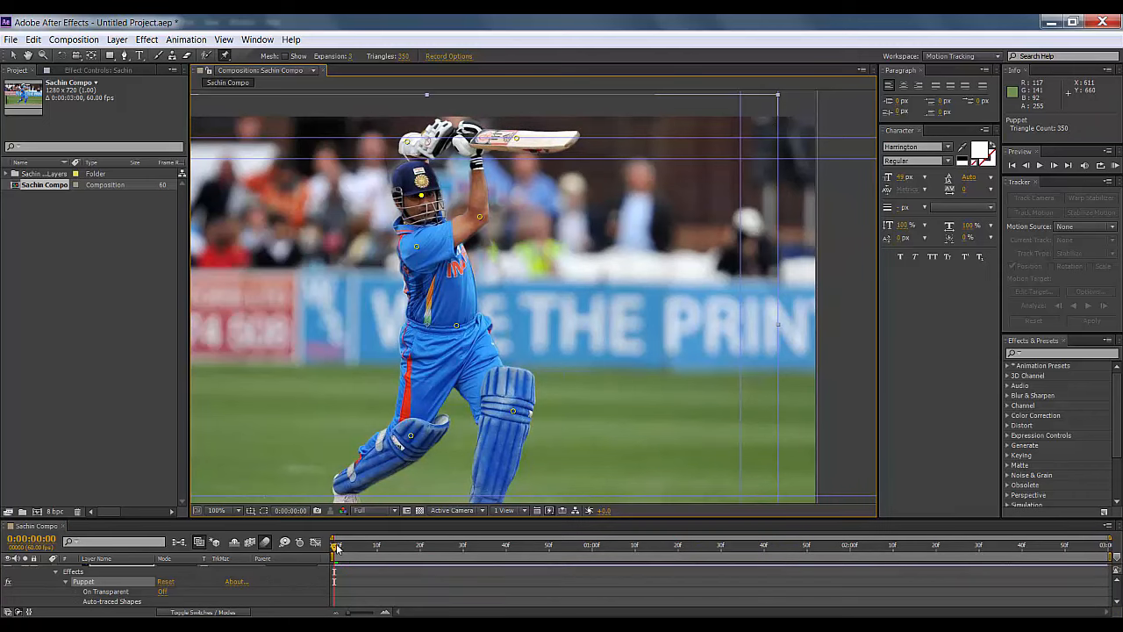
key(space)
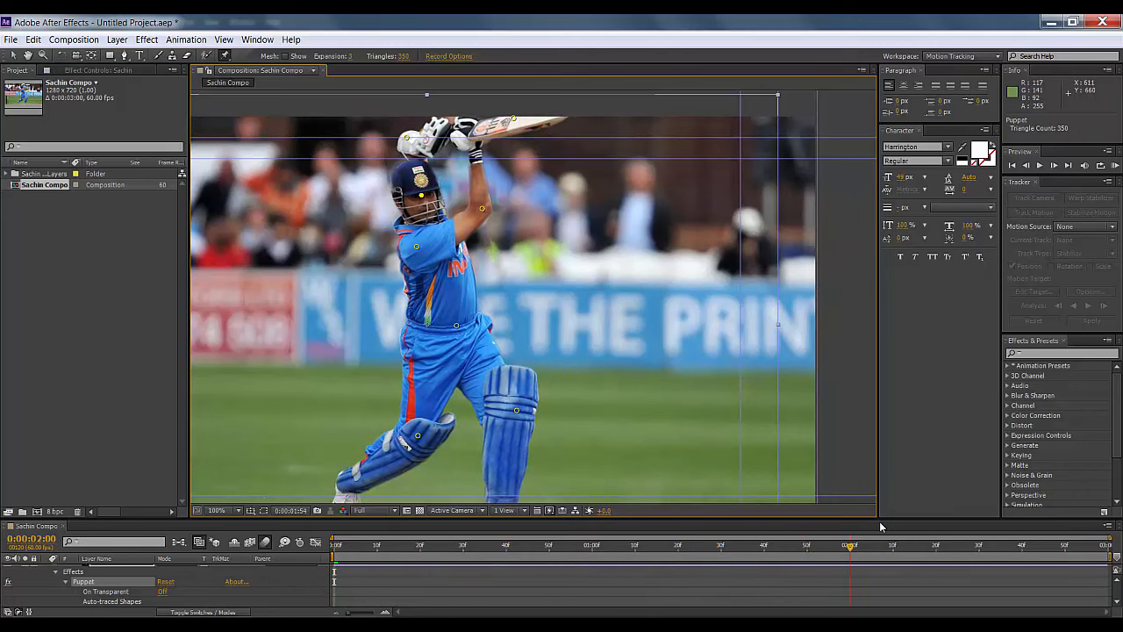
click(420, 247)
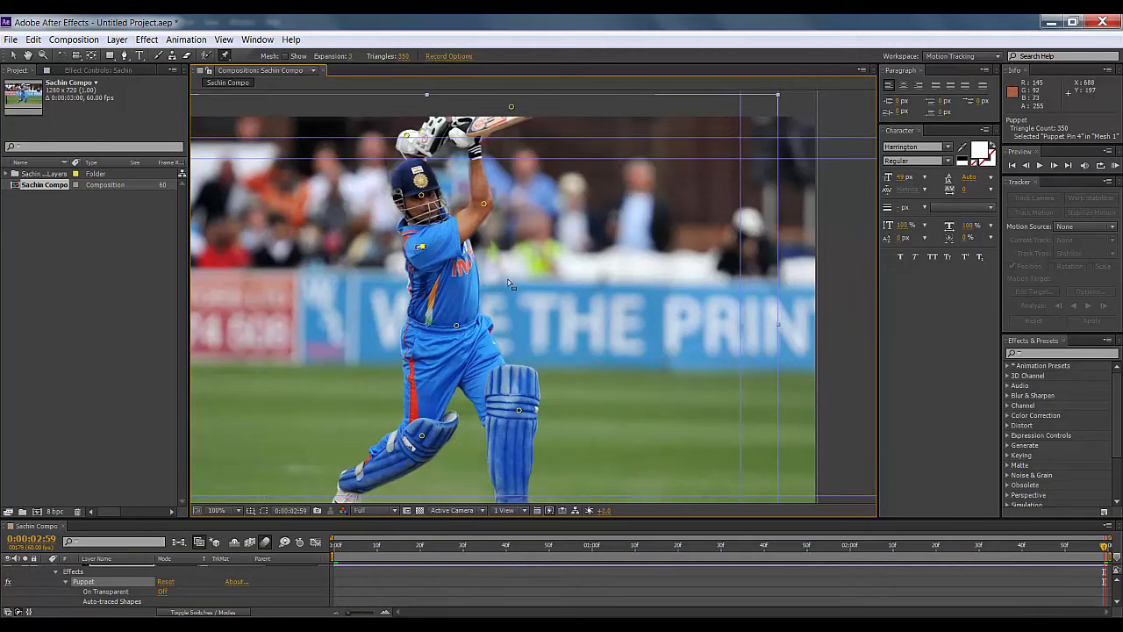
click(458, 326)
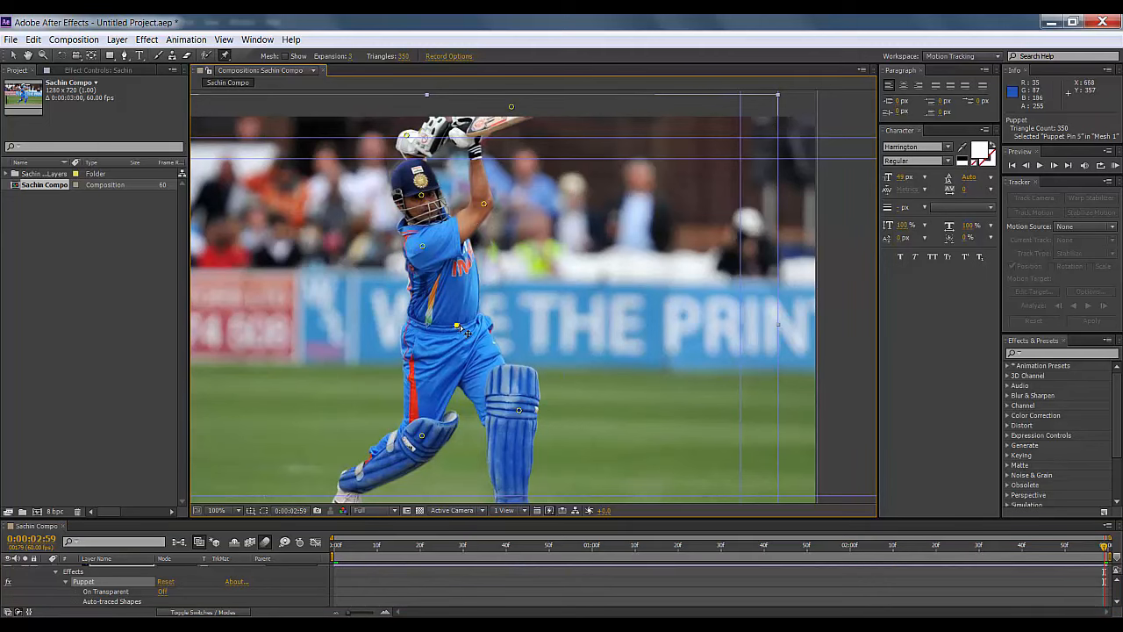
drag(463, 325, 463, 324)
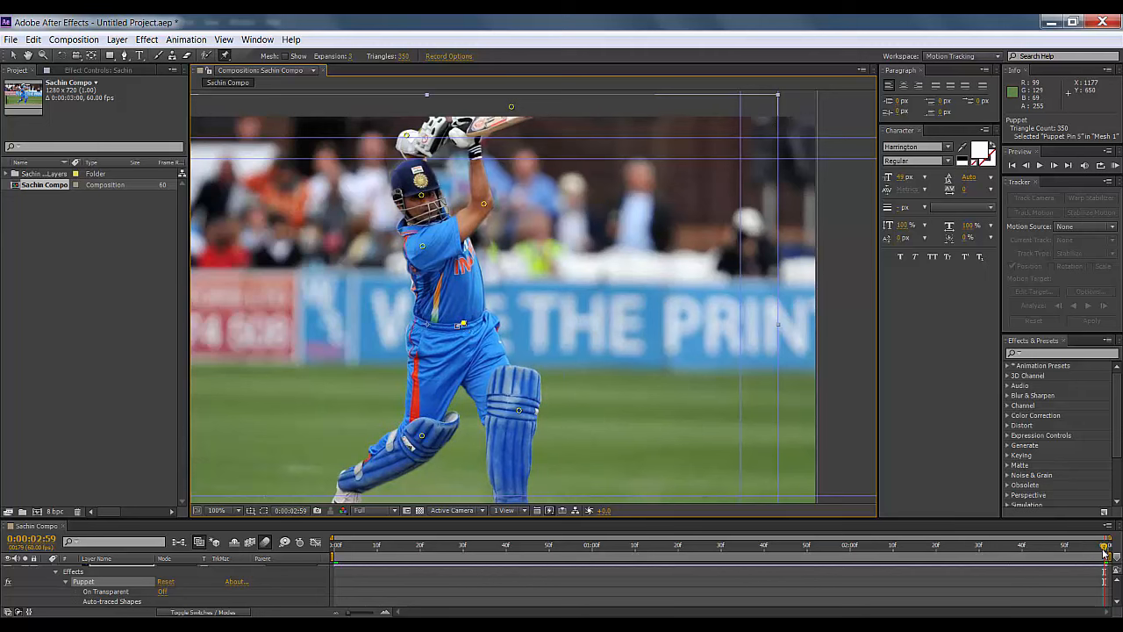
Add a puppet pin on the front leg's lower pad at the first frame and shift it right at 0:00:02:59
drag(1104, 548, 484, 548)
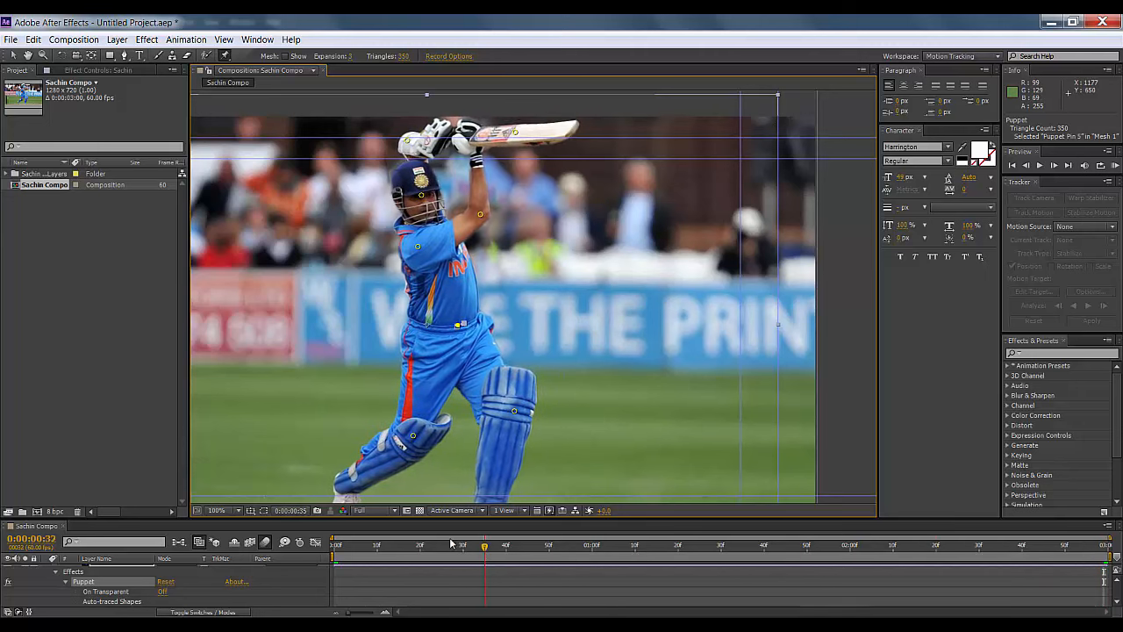
key(space)
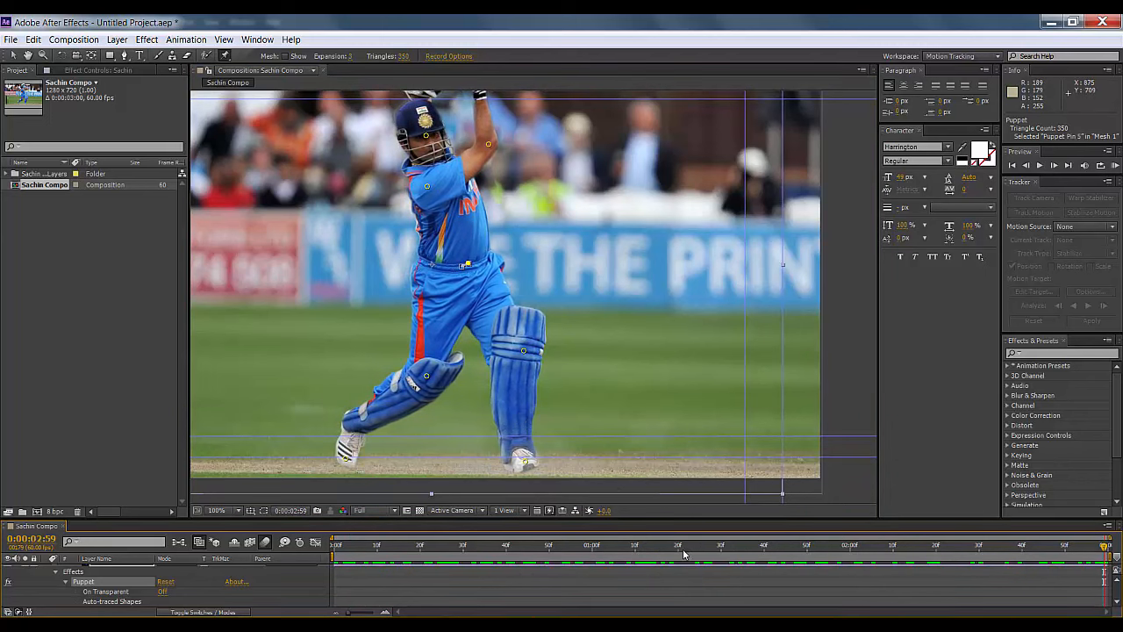
key(Home)
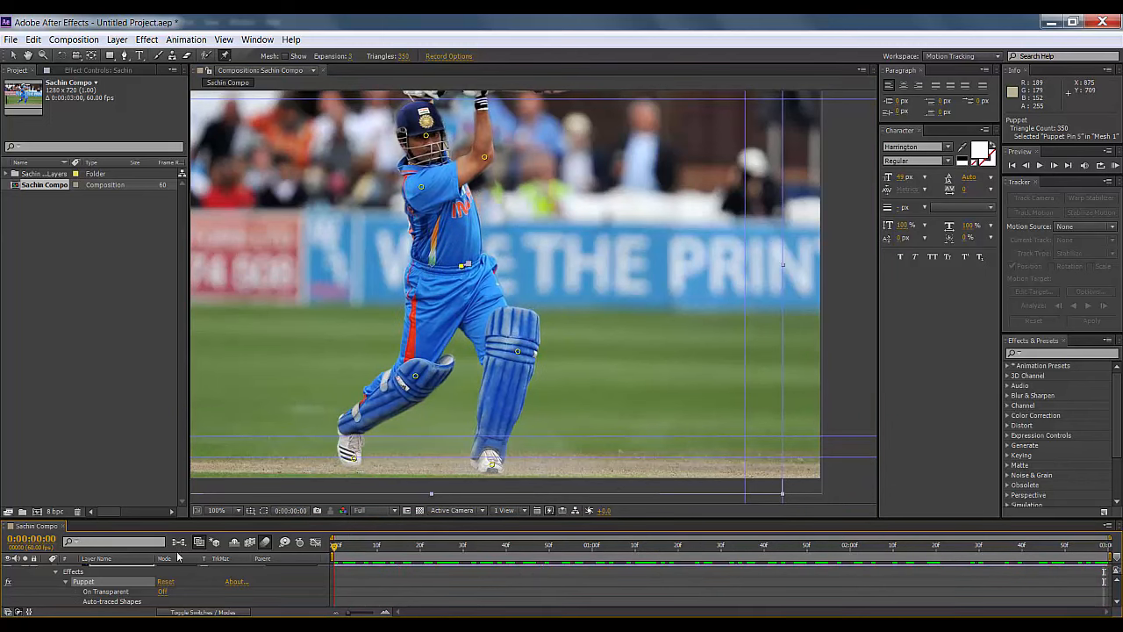
click(498, 414)
drag(335, 553, 1105, 552)
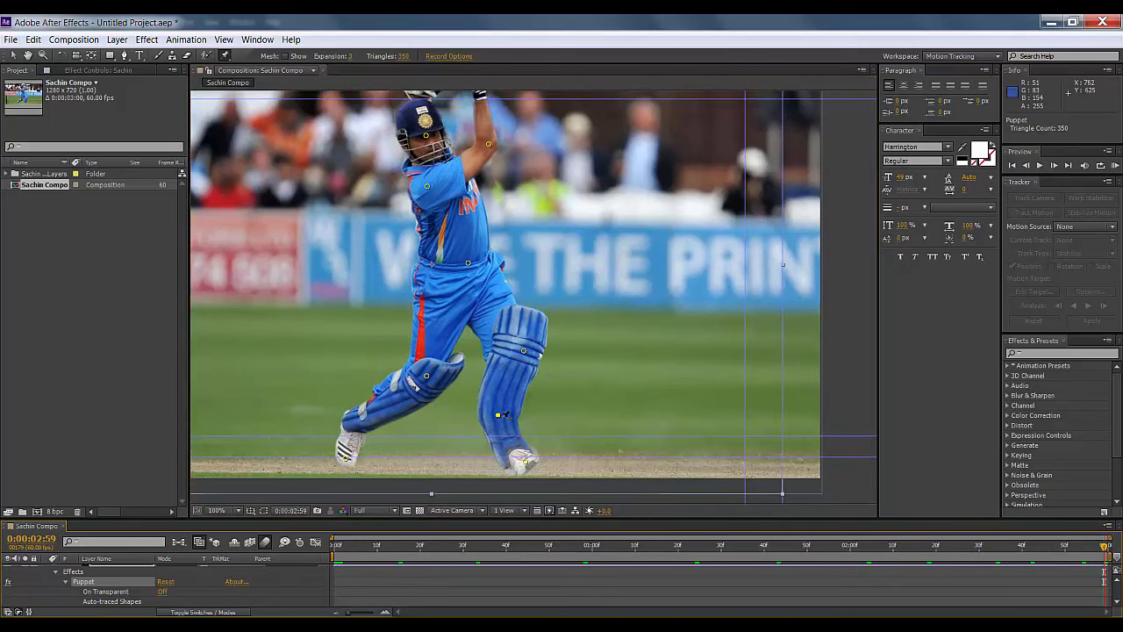
drag(497, 417, 515, 418)
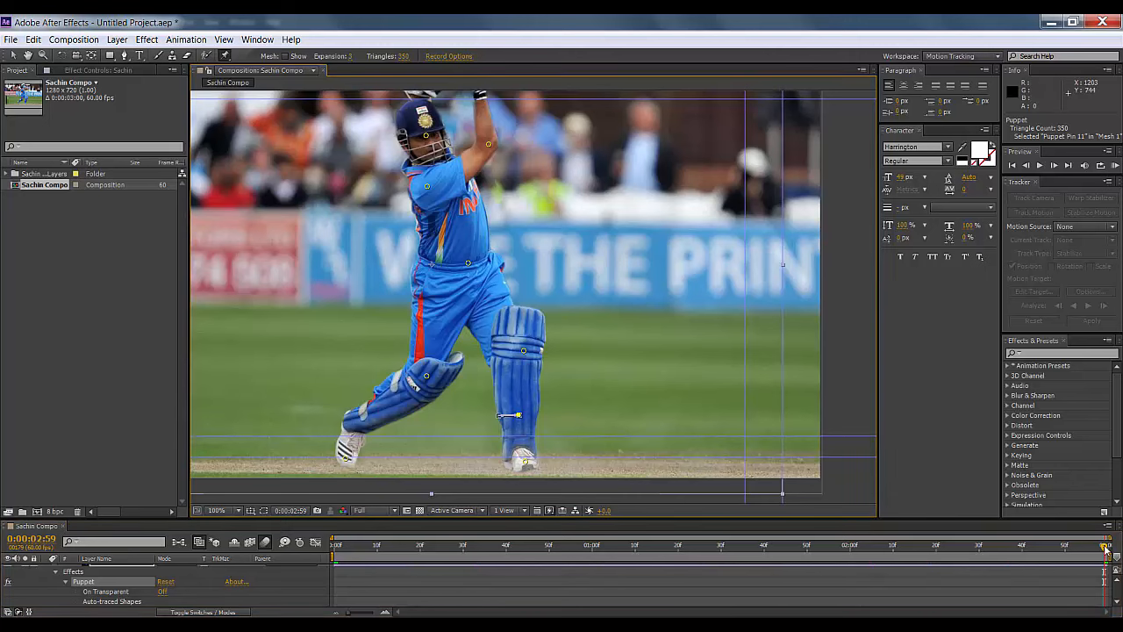
Play the whole puppet animation from the start to check the straightened front leg
drag(928, 556, 223, 558)
key(space)
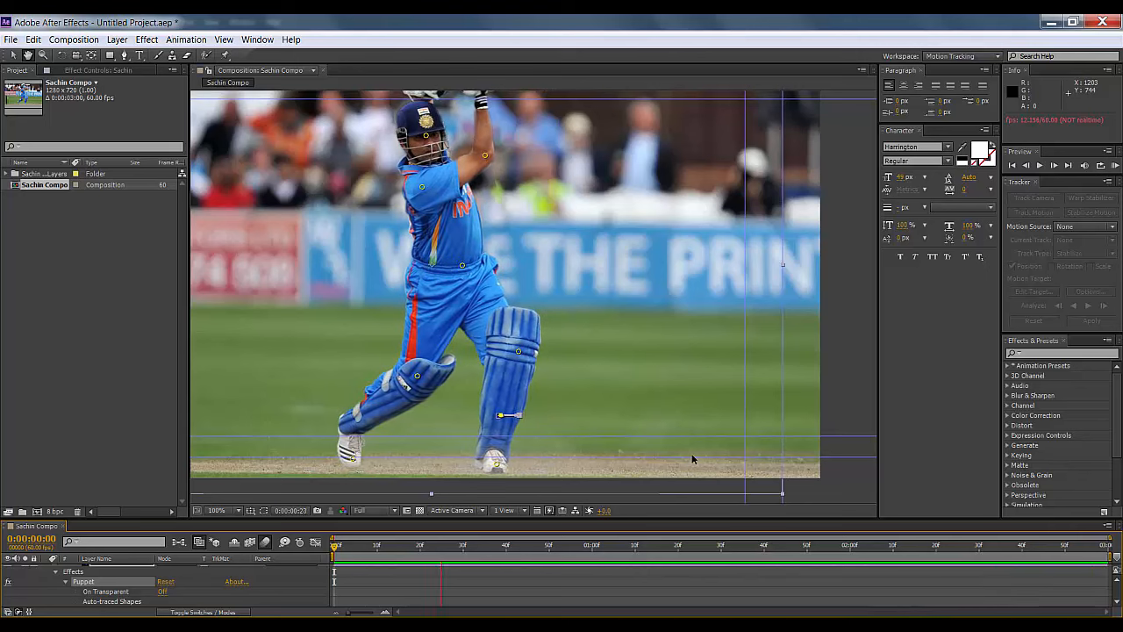
key(space)
key(space)
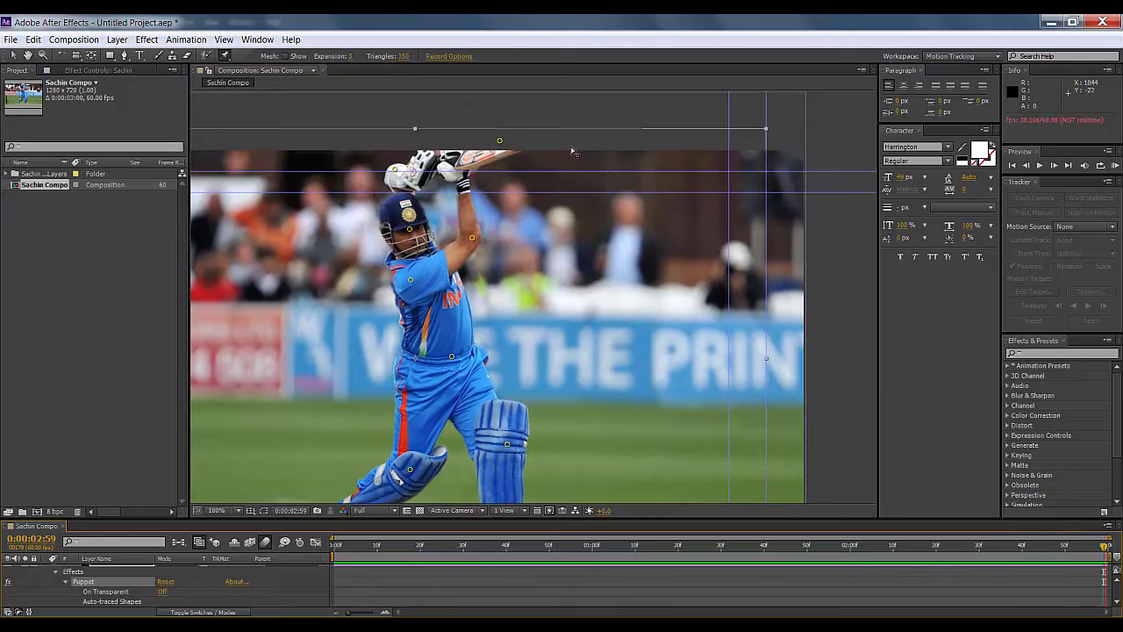
Nudge the puppet pin on the bat slightly upward at 0:00:02:59 and return to the first frame
click(501, 142)
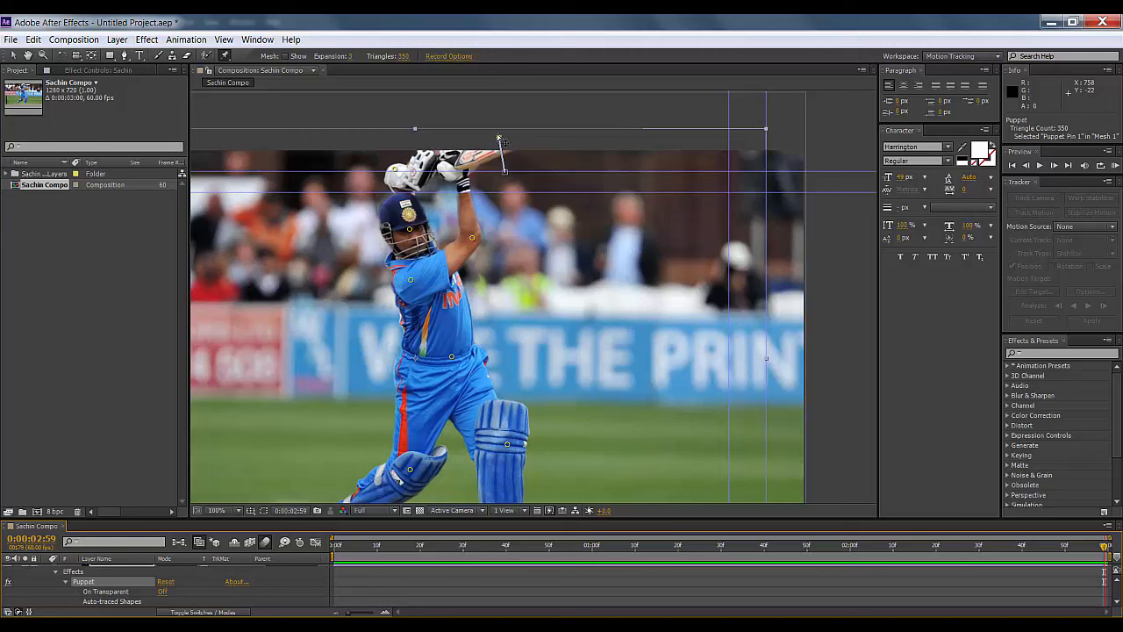
drag(500, 136, 499, 131)
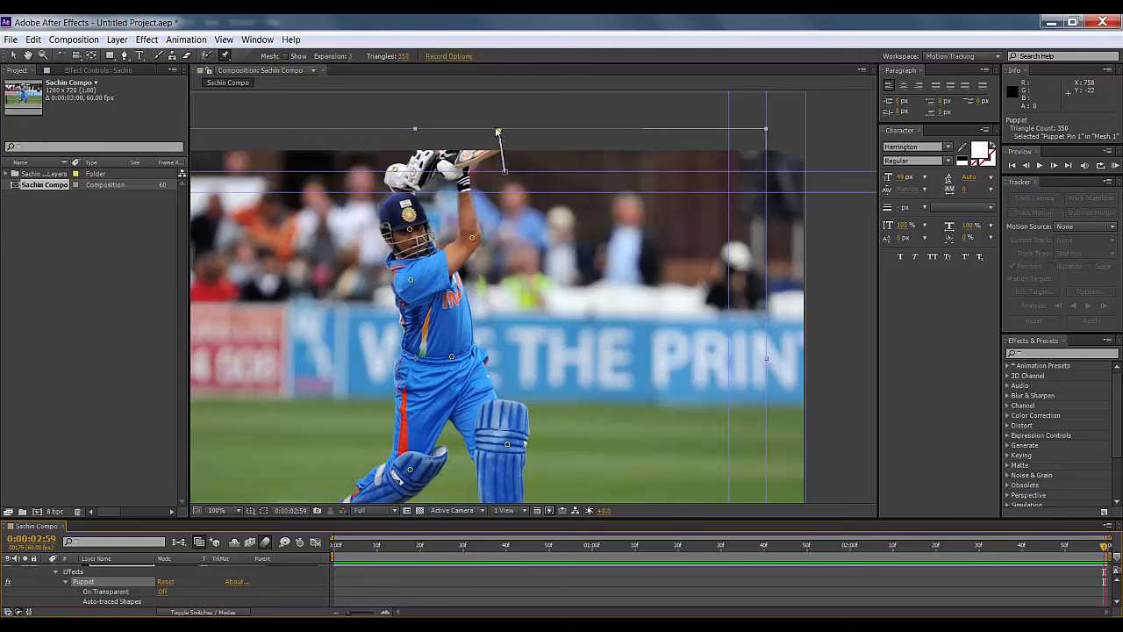
drag(1024, 553, 1103, 553)
drag(879, 550, 98, 512)
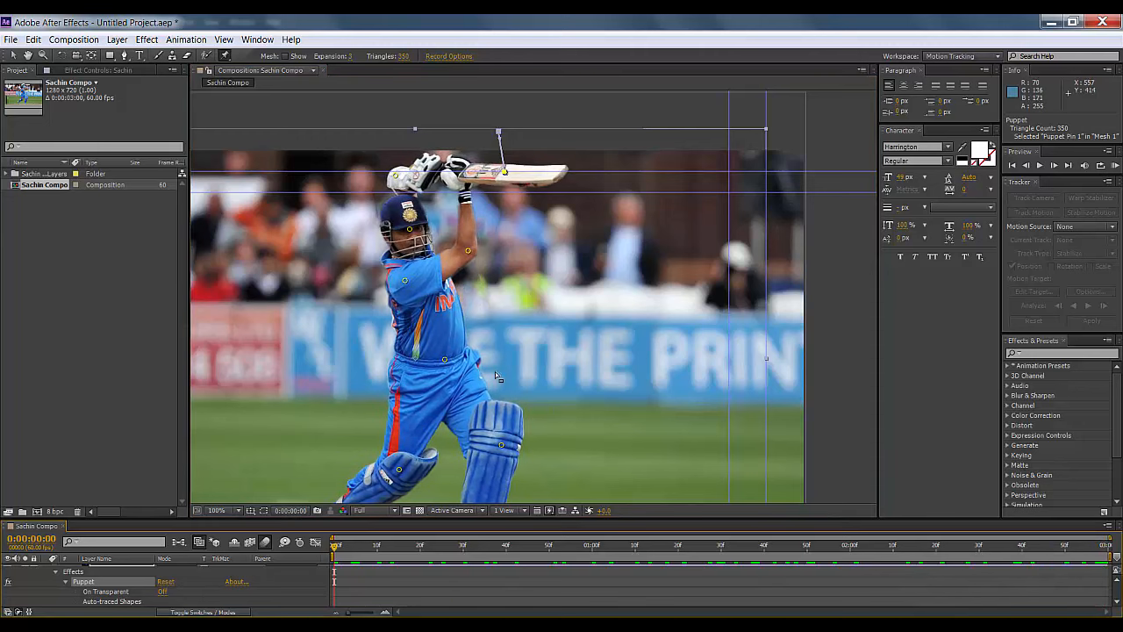
Deselect the puppet pins and preview the animation from the first frame with the whole composition in view at 50%
scroll(527, 358, down, 2)
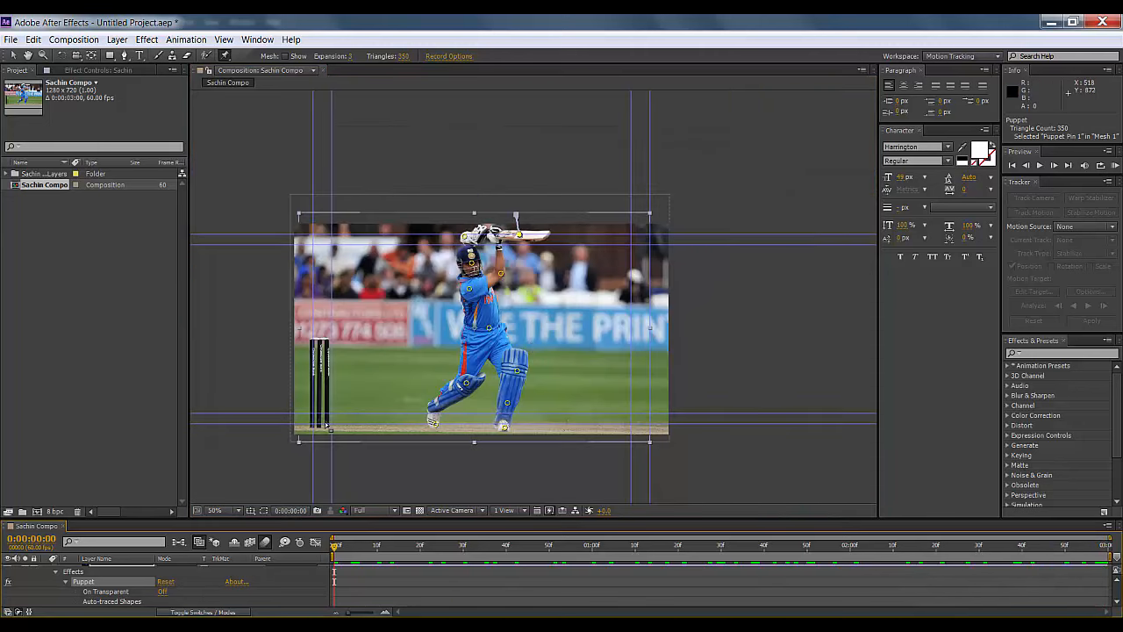
click(14, 57)
click(225, 313)
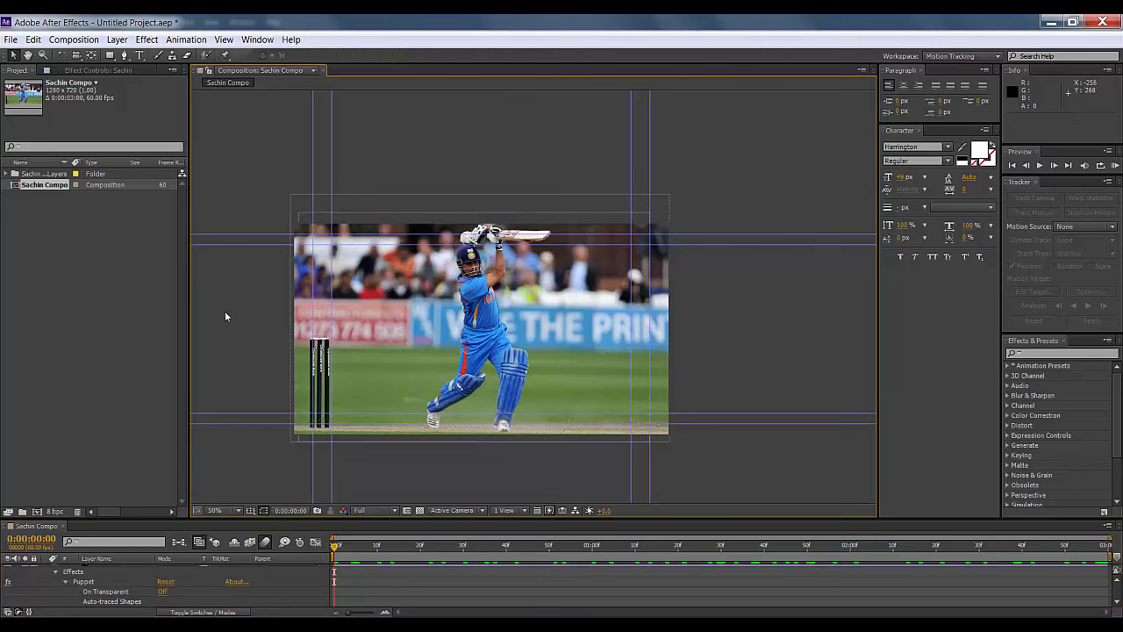
drag(339, 548, 172, 546)
key(space)
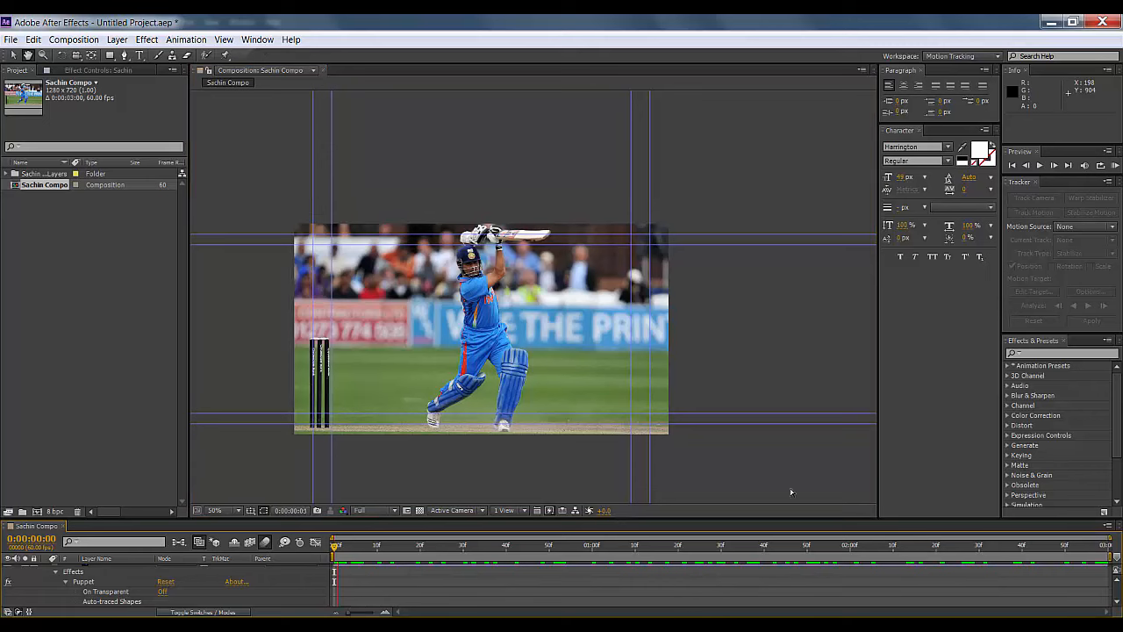
key(space)
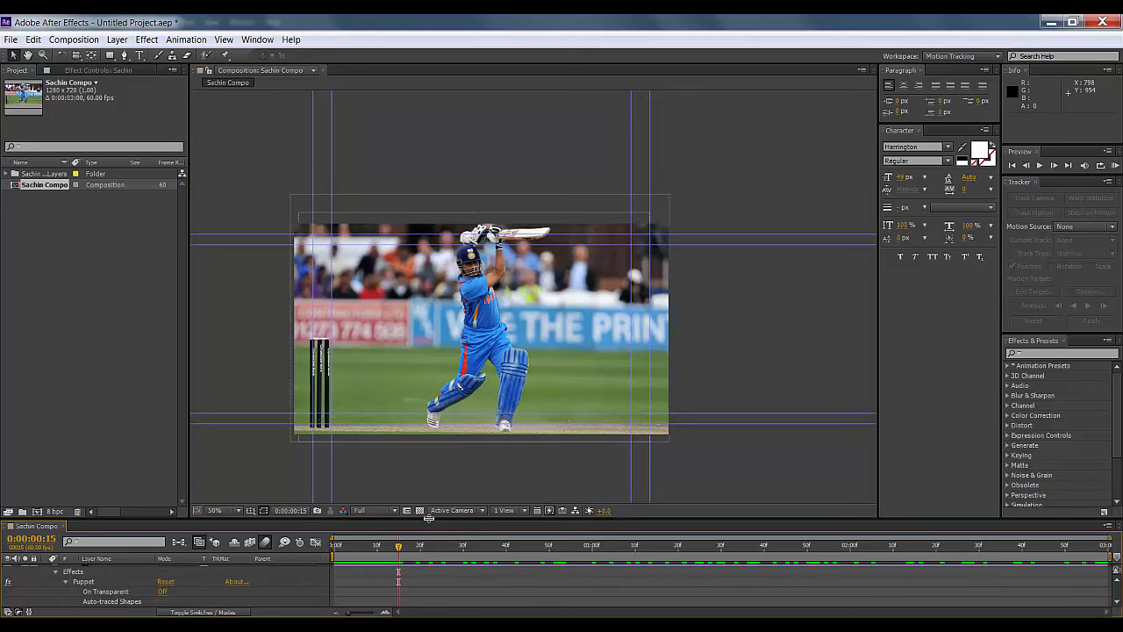
Enlarge the timeline area so all layers fit, and replay the animation from the first frame
drag(428, 517, 445, 472)
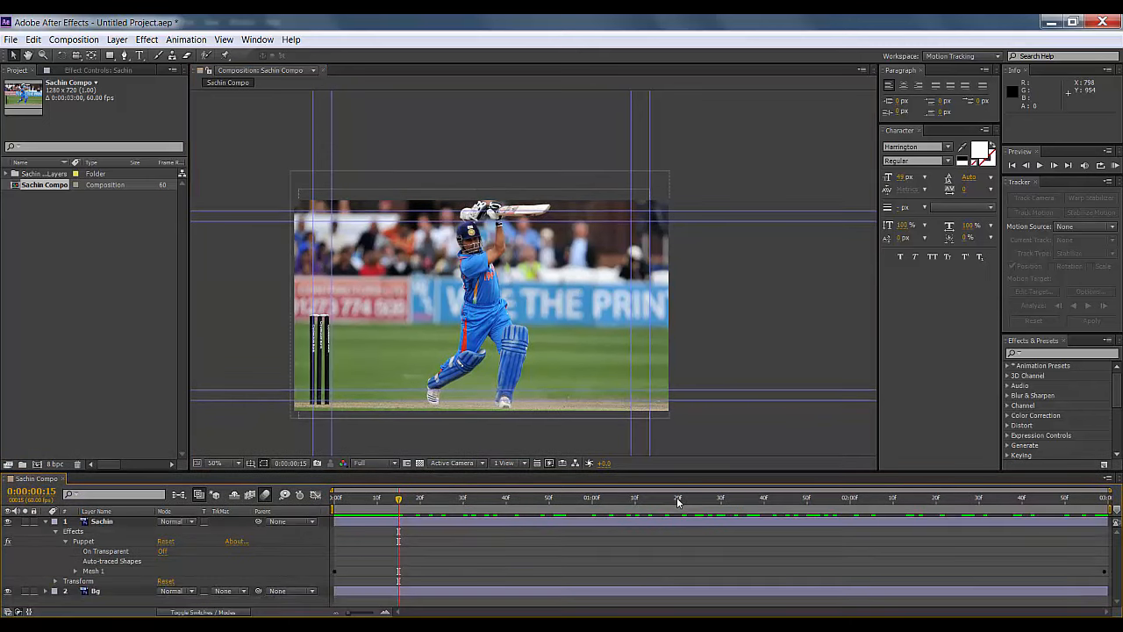
drag(400, 502, 336, 500)
key(space)
Collapse the Sachin layer's properties and turn the Sachin and Bg layers into 3D layers
click(73, 542)
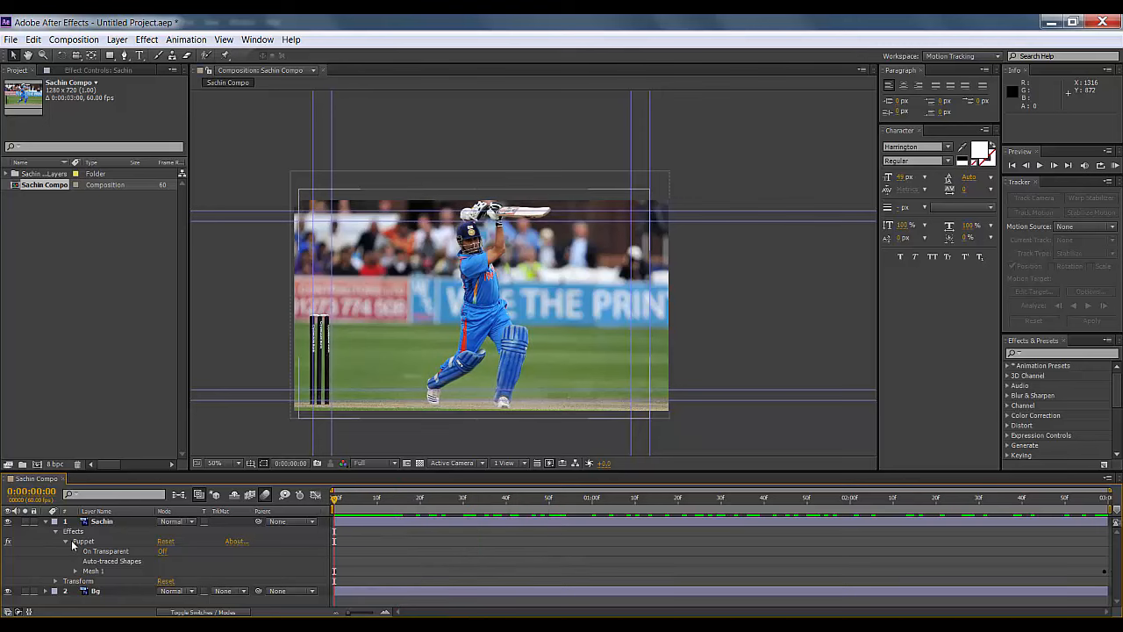
click(47, 521)
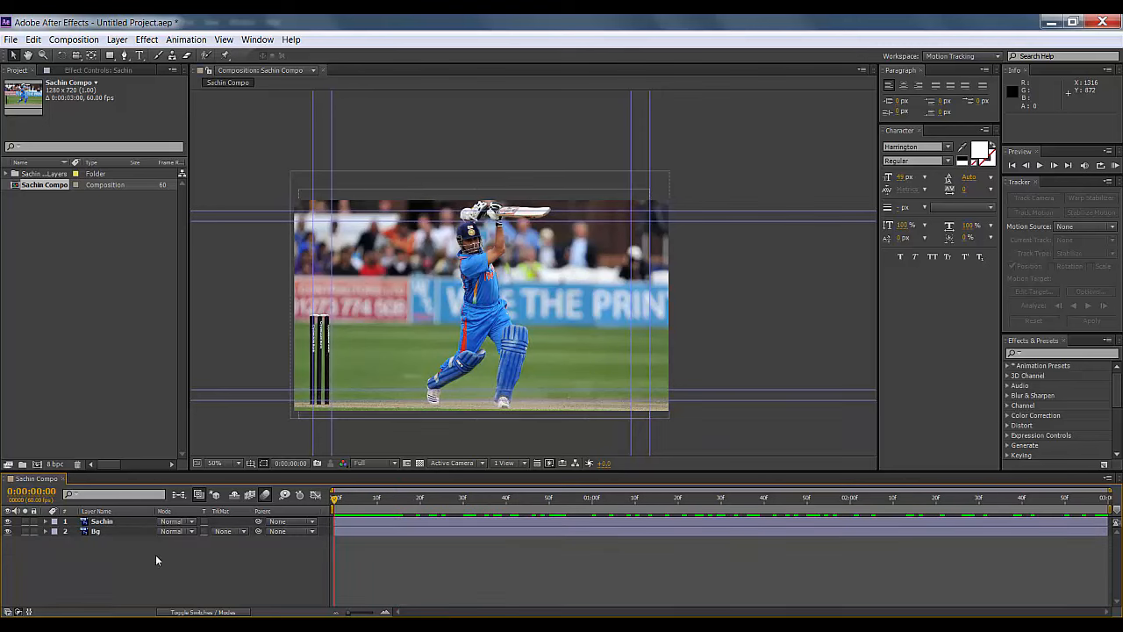
click(227, 613)
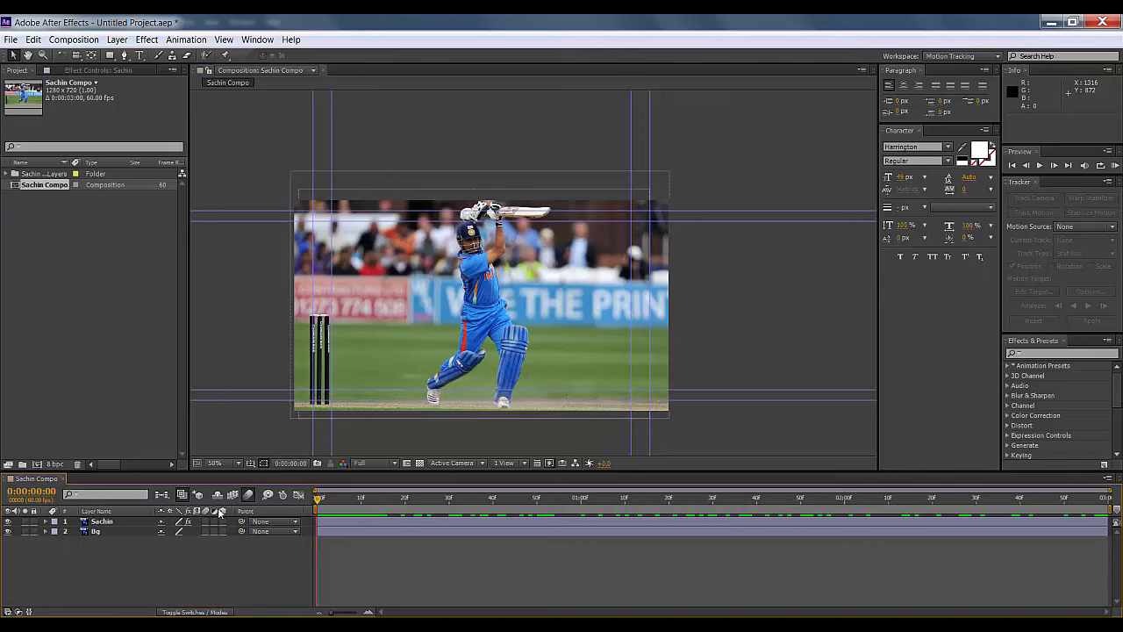
drag(222, 521, 222, 530)
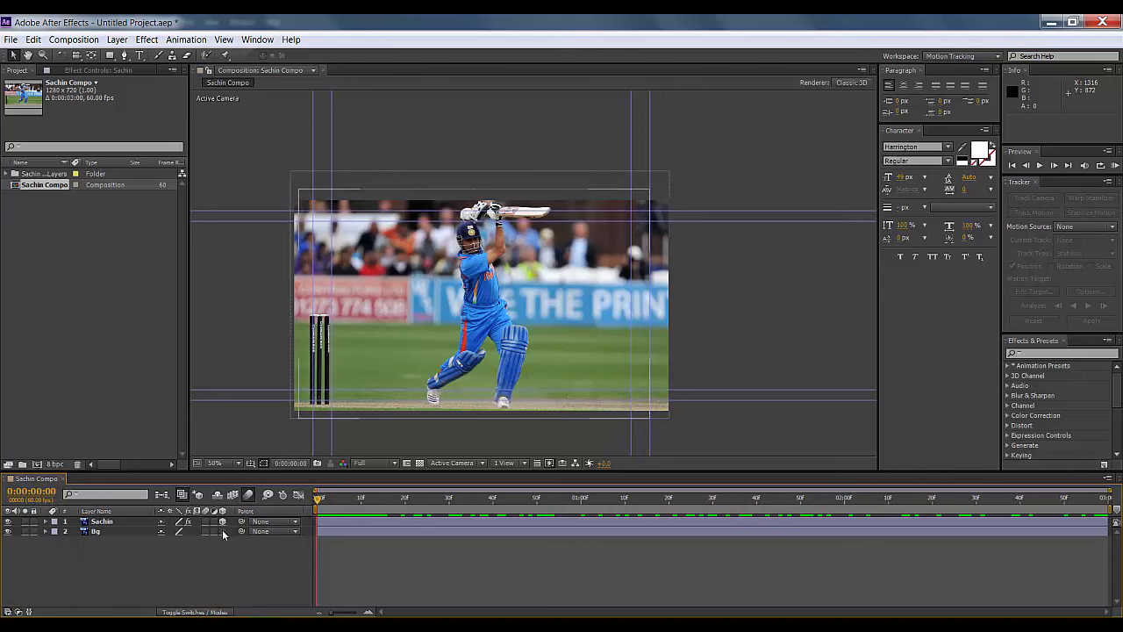
Add a one-node camera named Camera 1 to the composition with its default settings
right_click(212, 555)
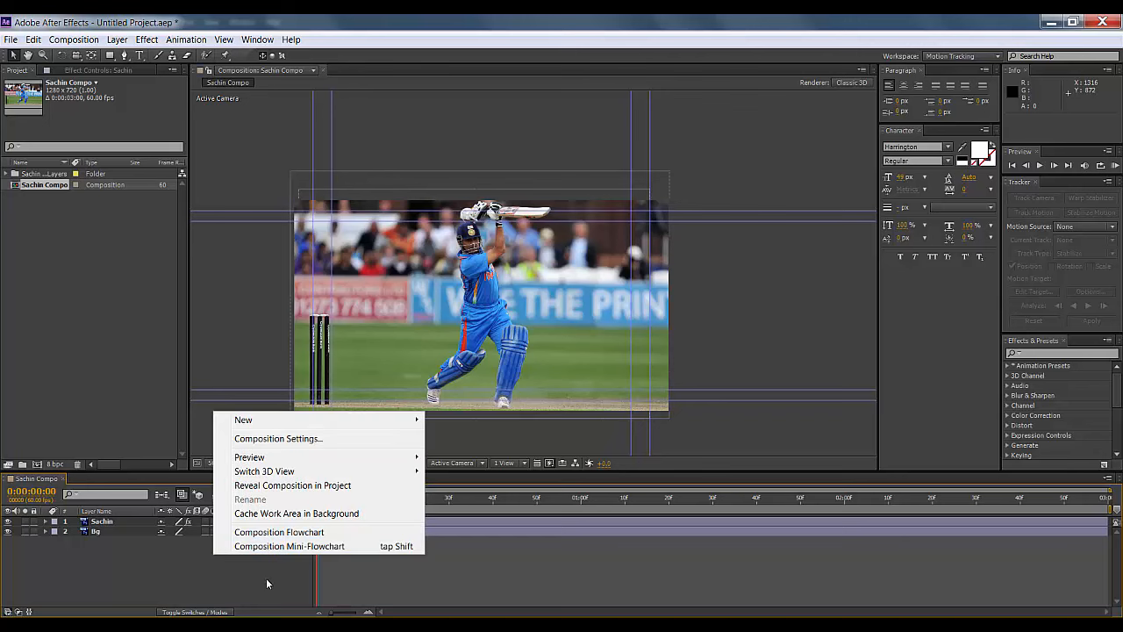
mouse_move(252, 421)
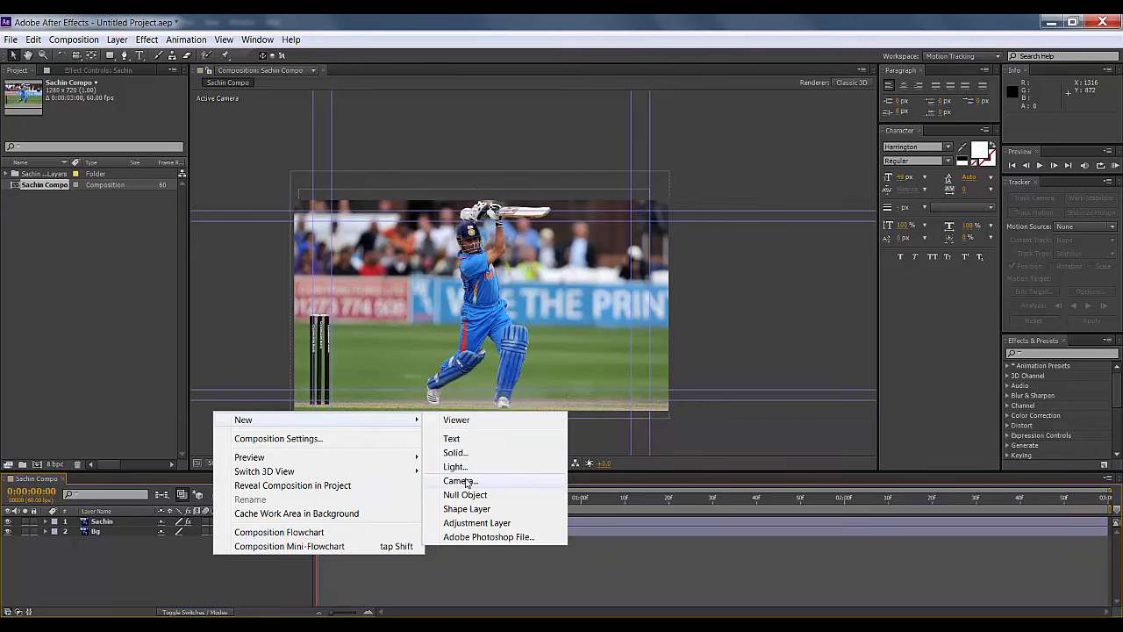
click(491, 479)
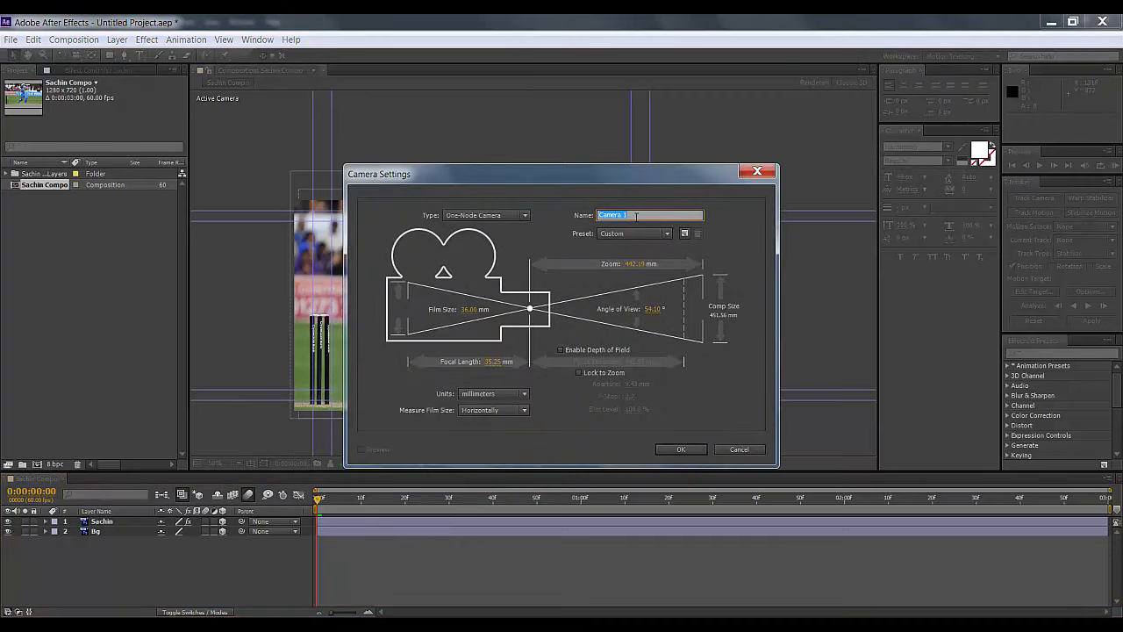
click(495, 217)
click(496, 217)
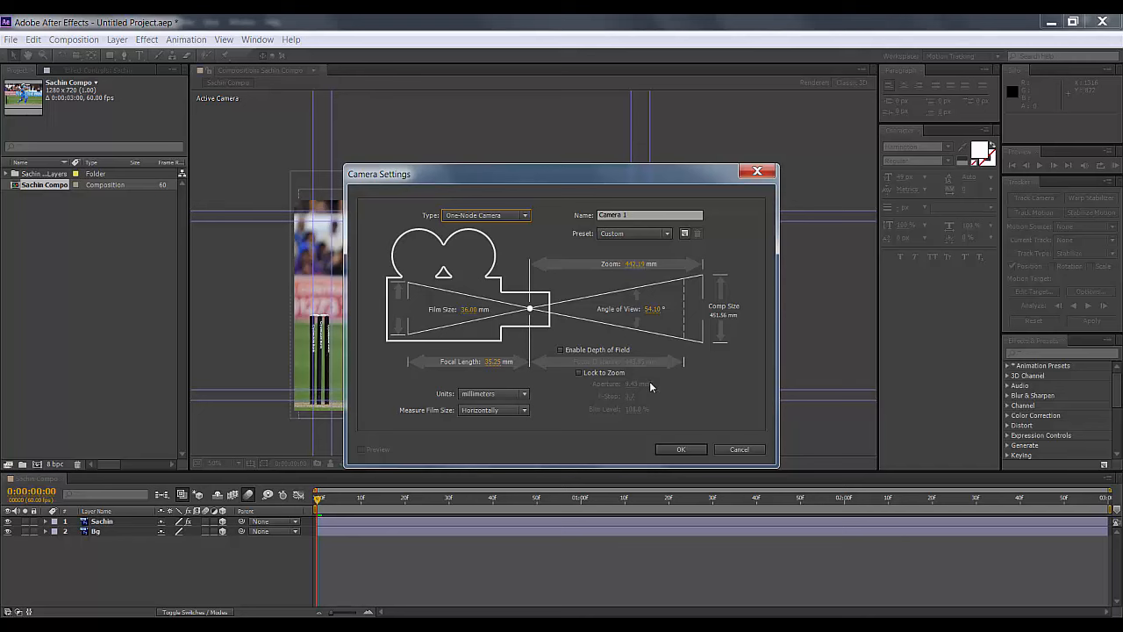
click(679, 451)
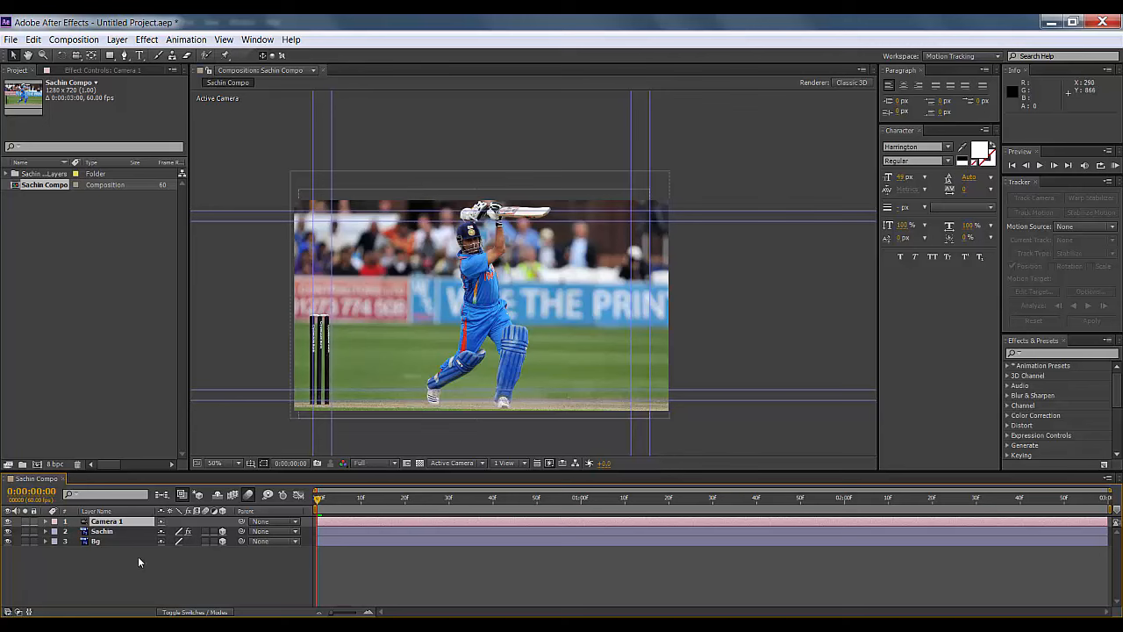
Reveal Camera 1's transform properties and set a Position keyframe at the first frame
click(121, 523)
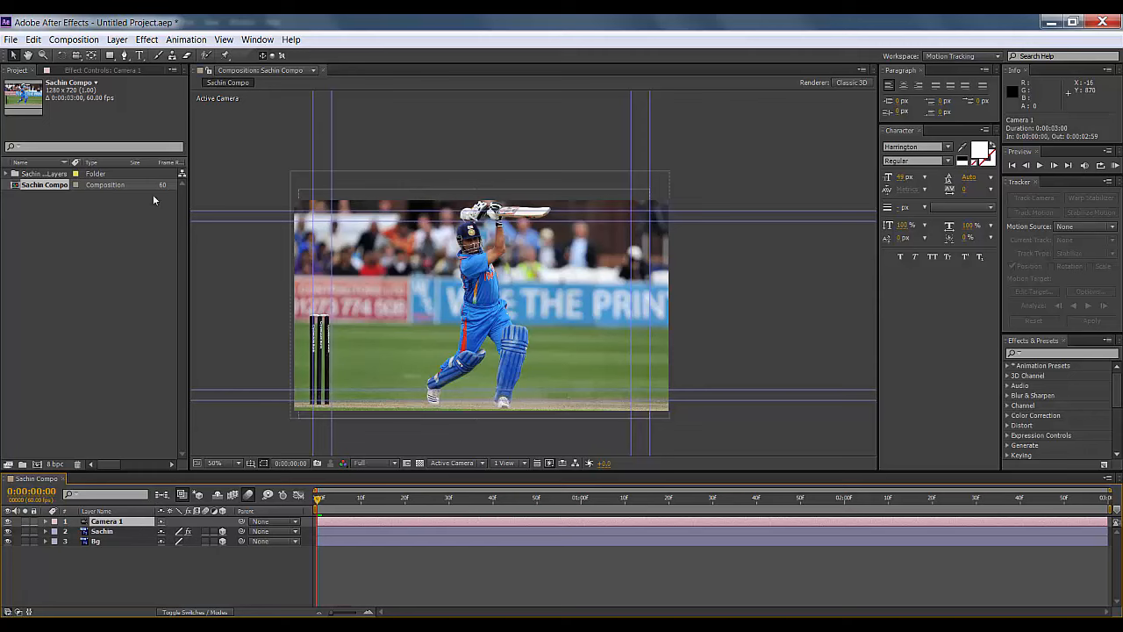
click(95, 71)
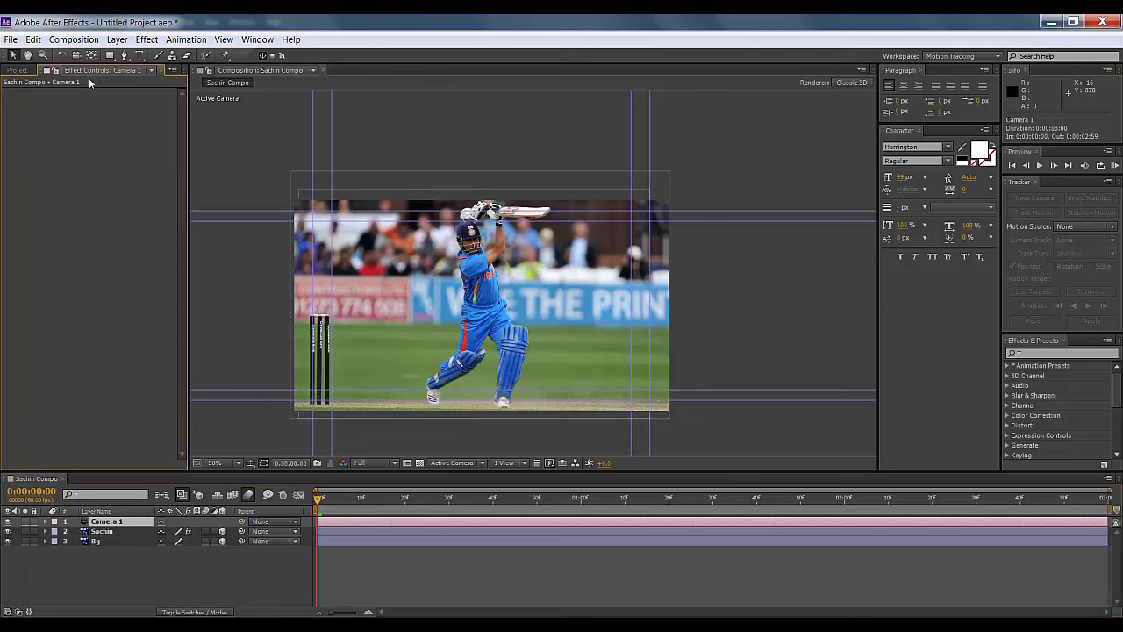
click(115, 524)
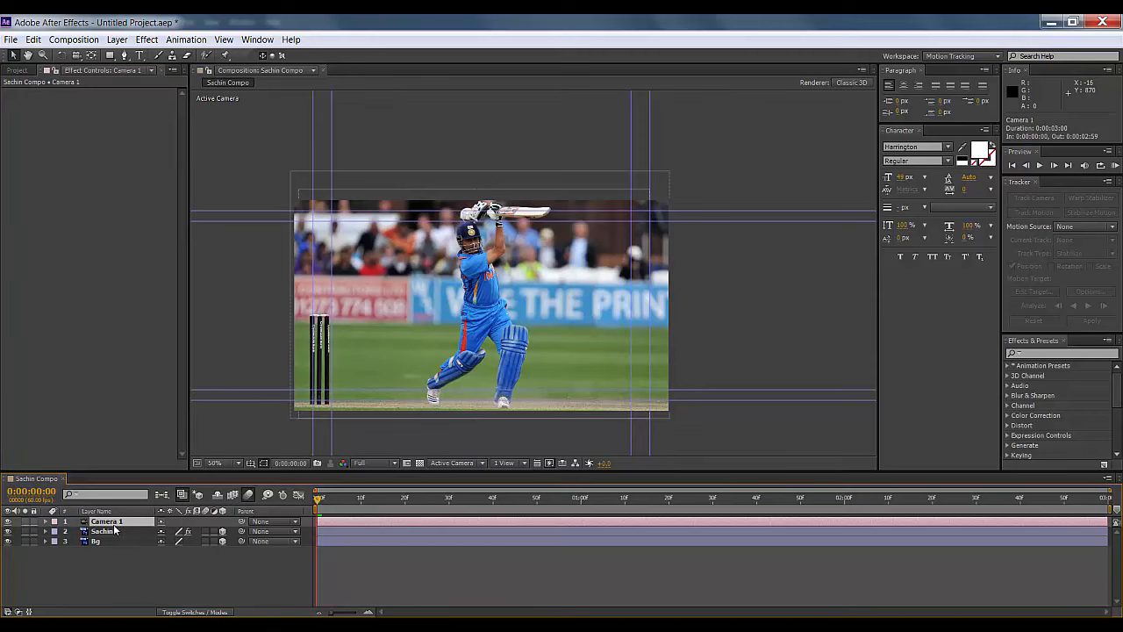
click(44, 522)
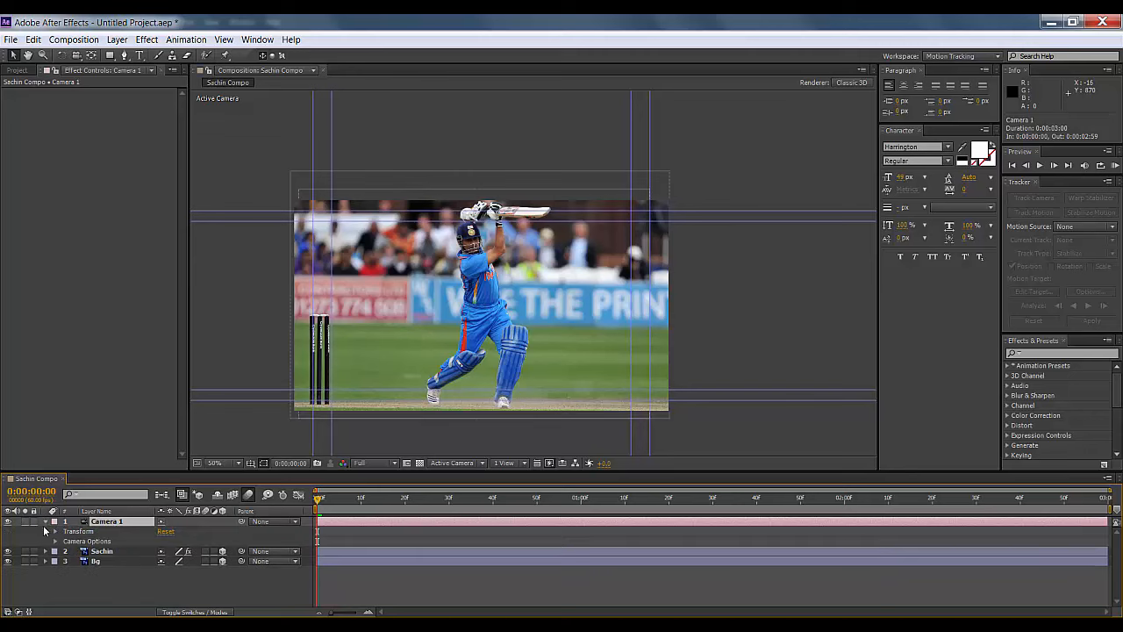
click(56, 533)
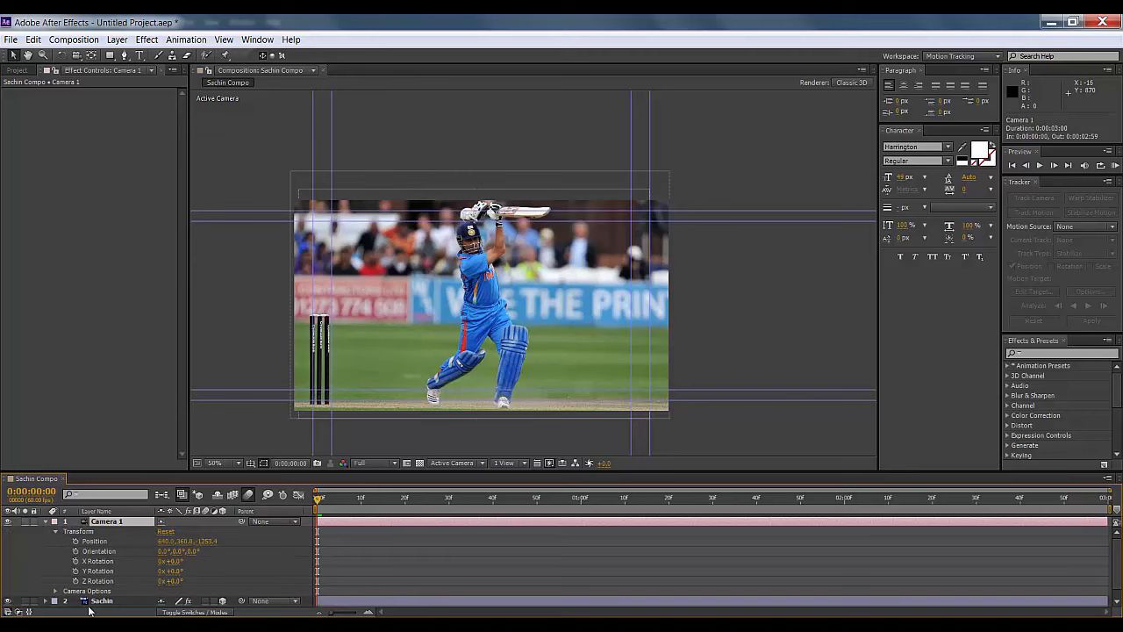
click(75, 541)
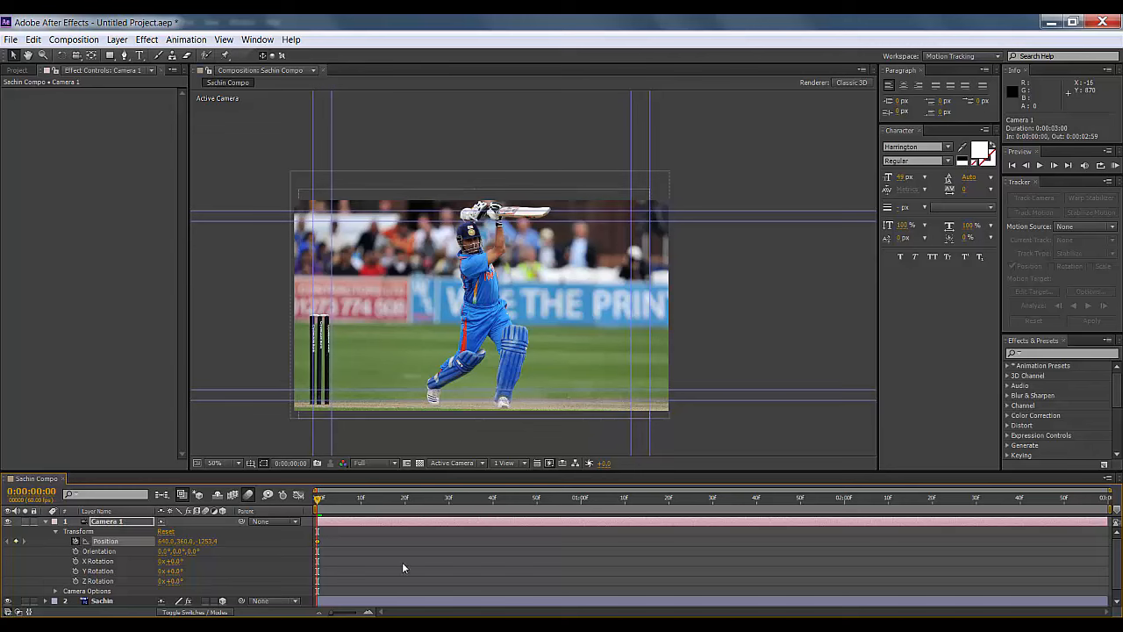
At 0:00:02:59, keyframe Camera 1's Position with X at about 672 and Z at -1187.4
drag(322, 503, 1104, 507)
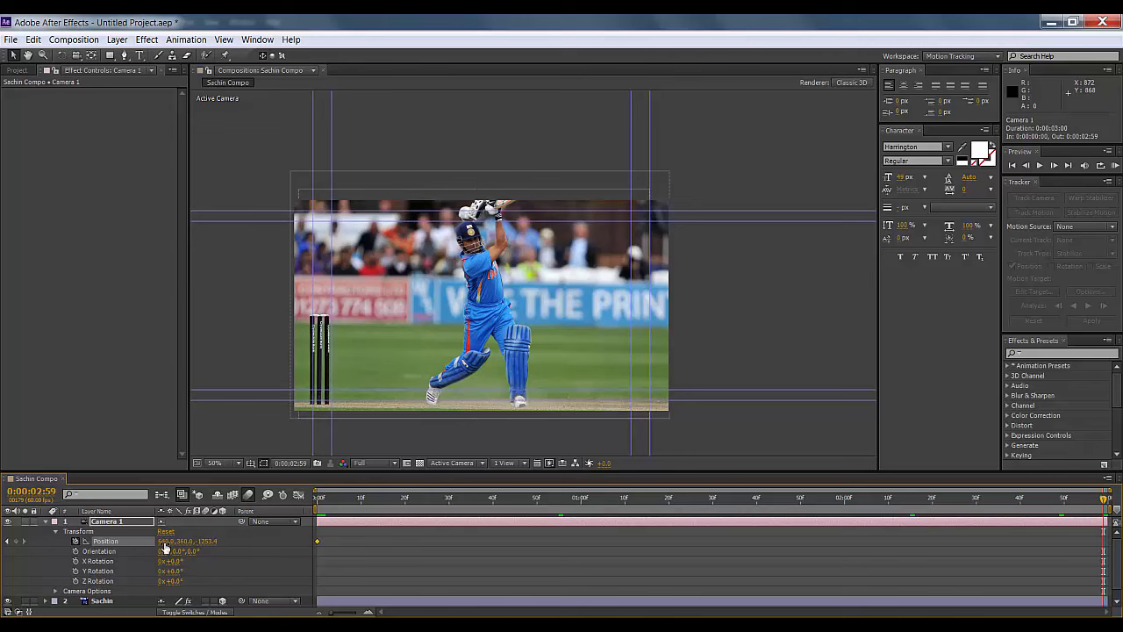
drag(165, 541, 163, 541)
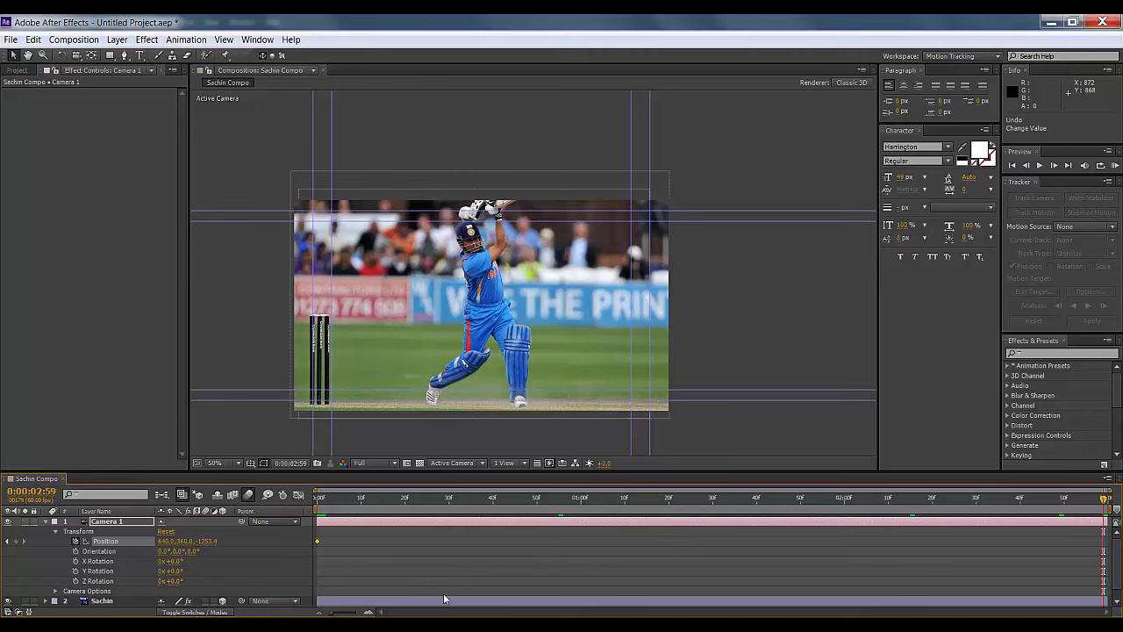
drag(182, 544, 238, 544)
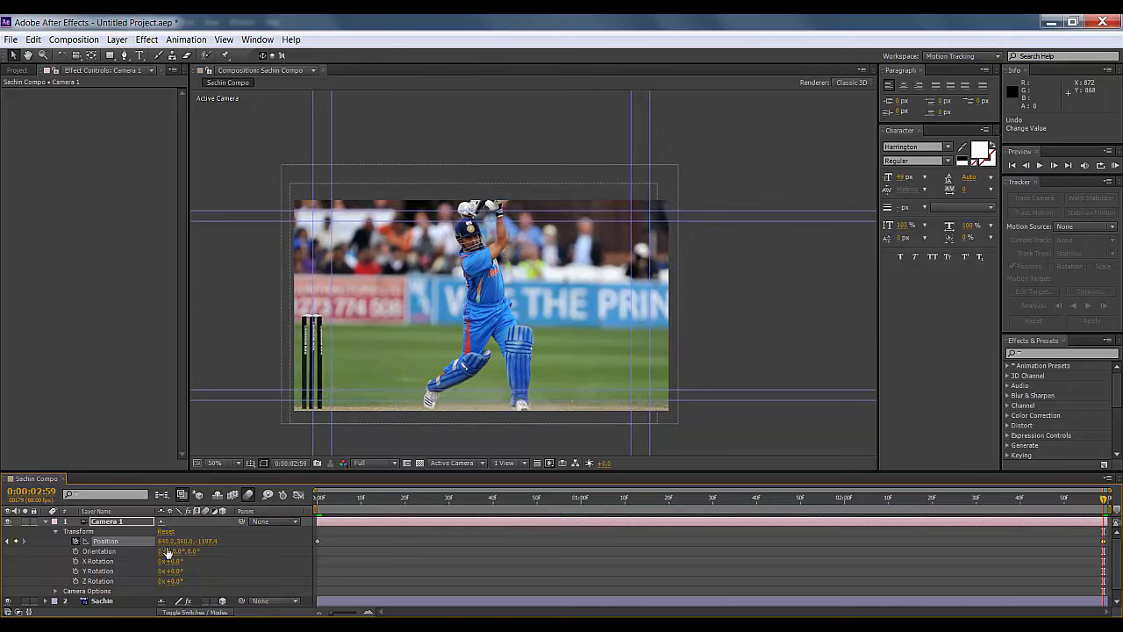
drag(165, 541, 183, 542)
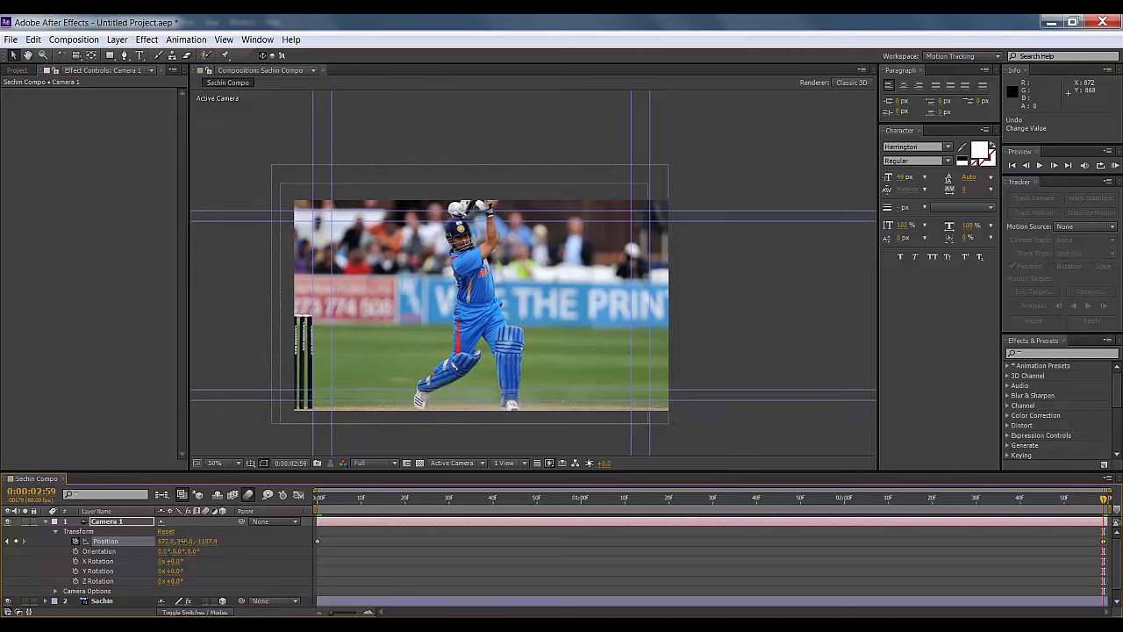
Play the composition from the start to check the camera push-in together with the batsman's movement
drag(1103, 501, 192, 527)
key(space)
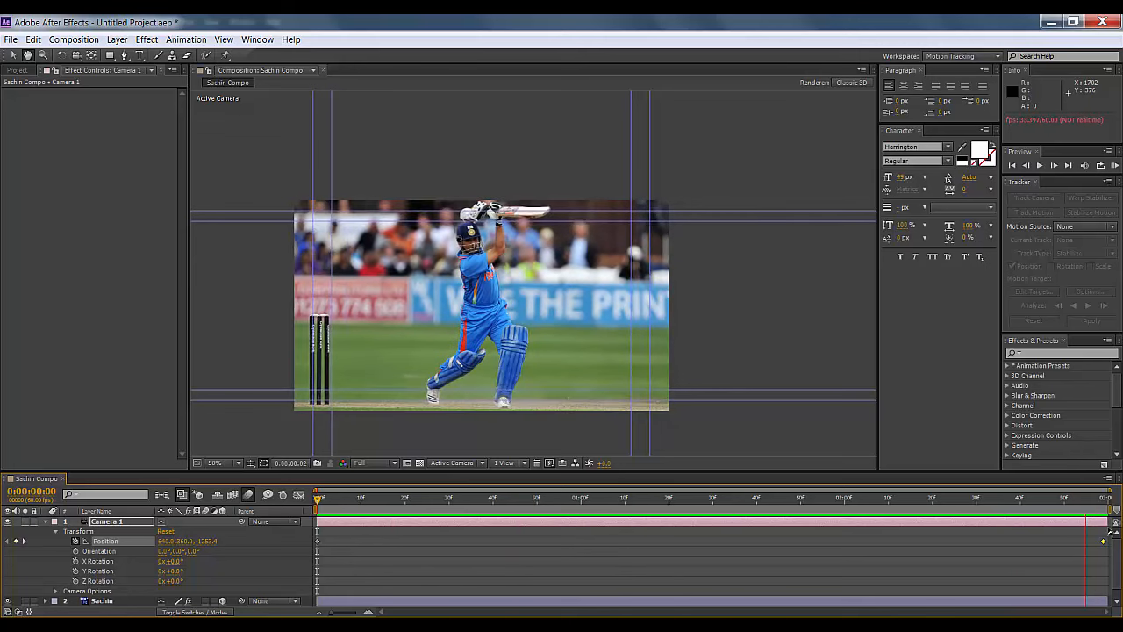
key(space)
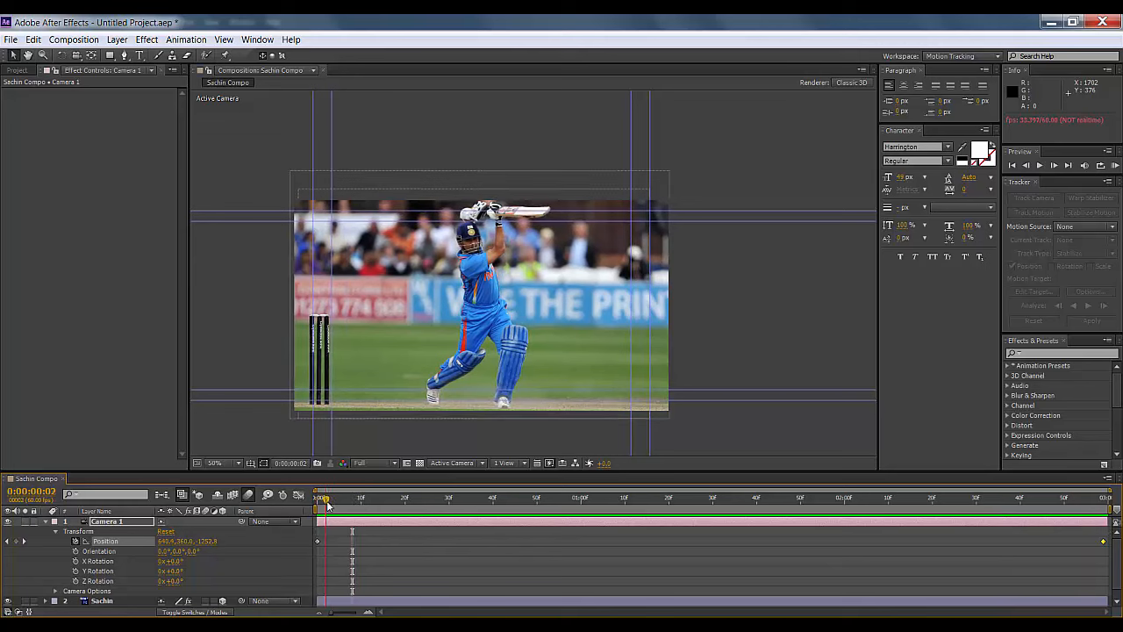
Return to the first frame, collapse Camera 1's properties and deselect the layer
drag(353, 505, 318, 504)
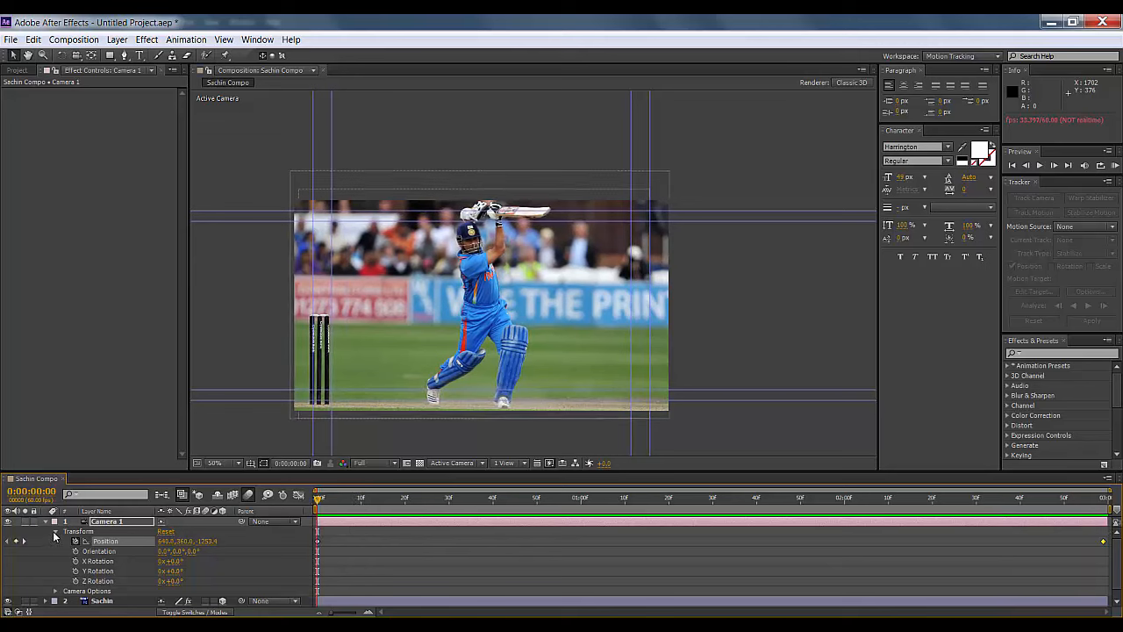
click(56, 532)
click(46, 521)
click(139, 567)
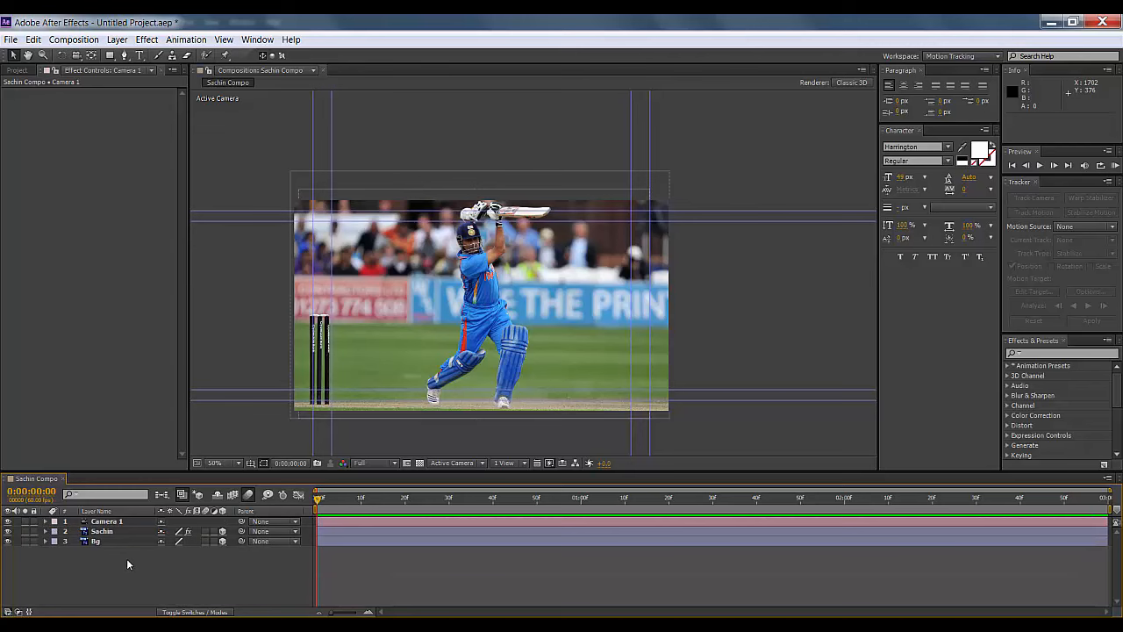
Create a new black solid layer of 1280 x 720 px named Cam_Flash
right_click(126, 558)
mouse_move(189, 427)
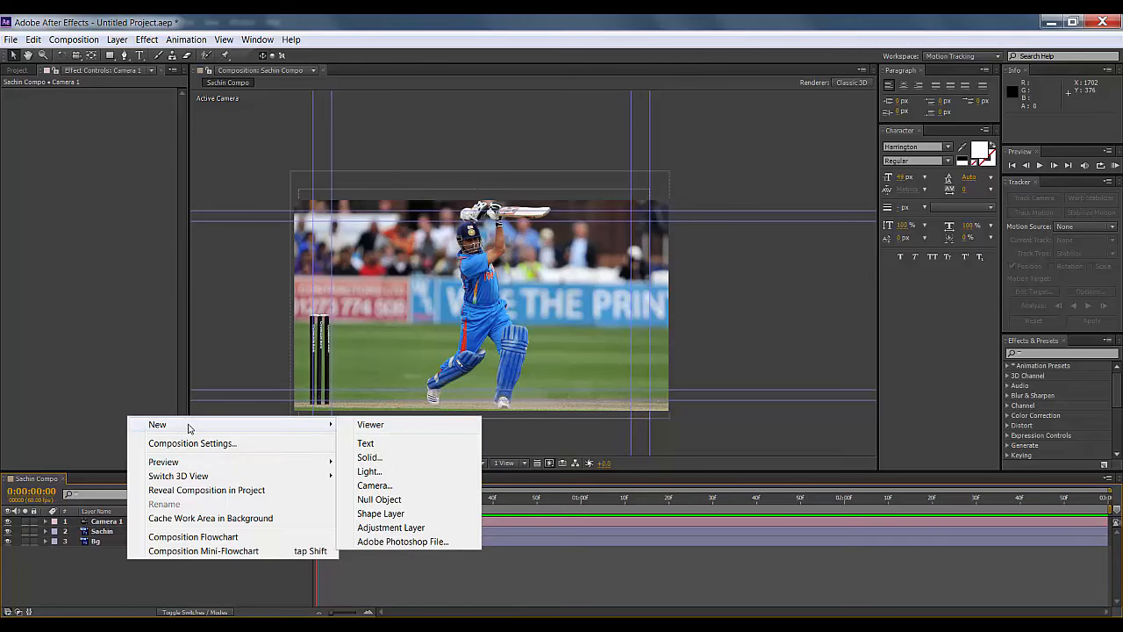
click(370, 458)
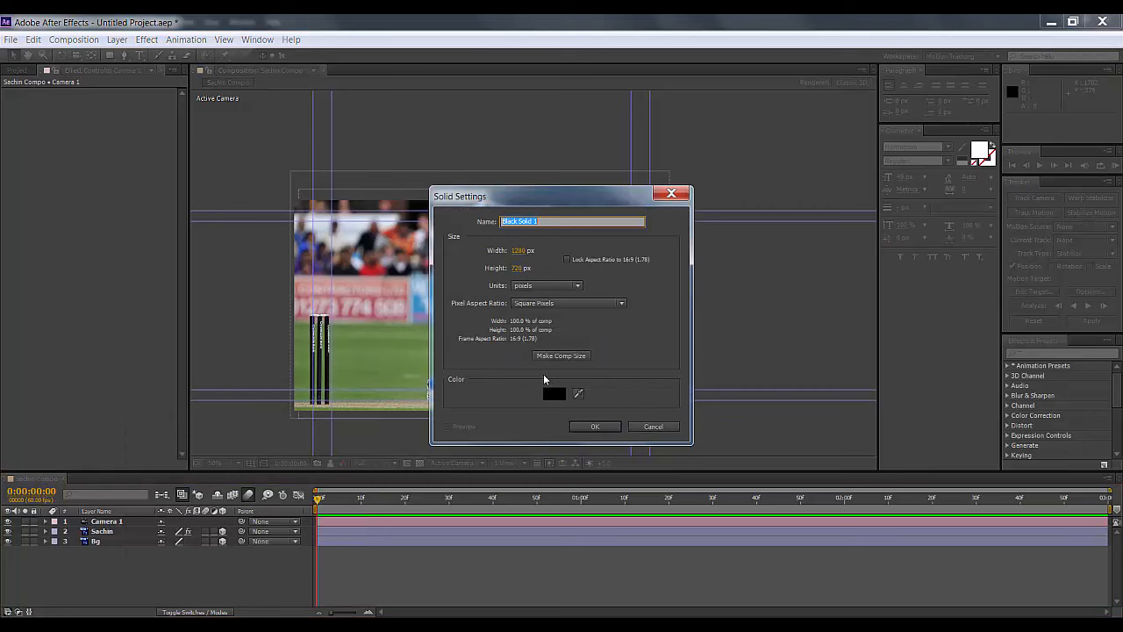
click(551, 391)
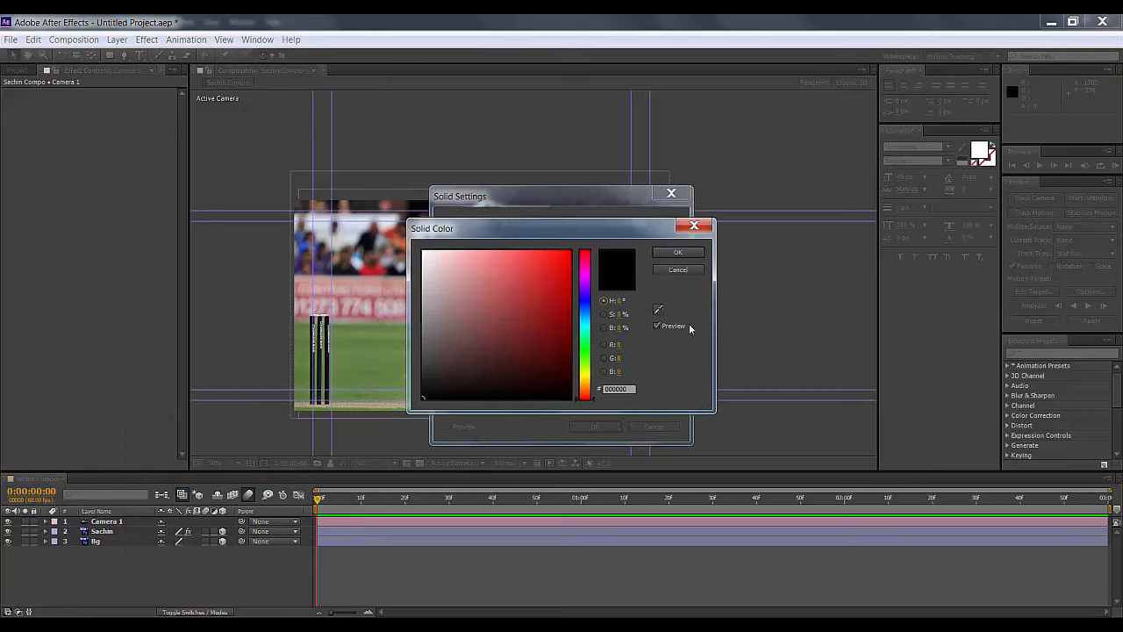
click(678, 254)
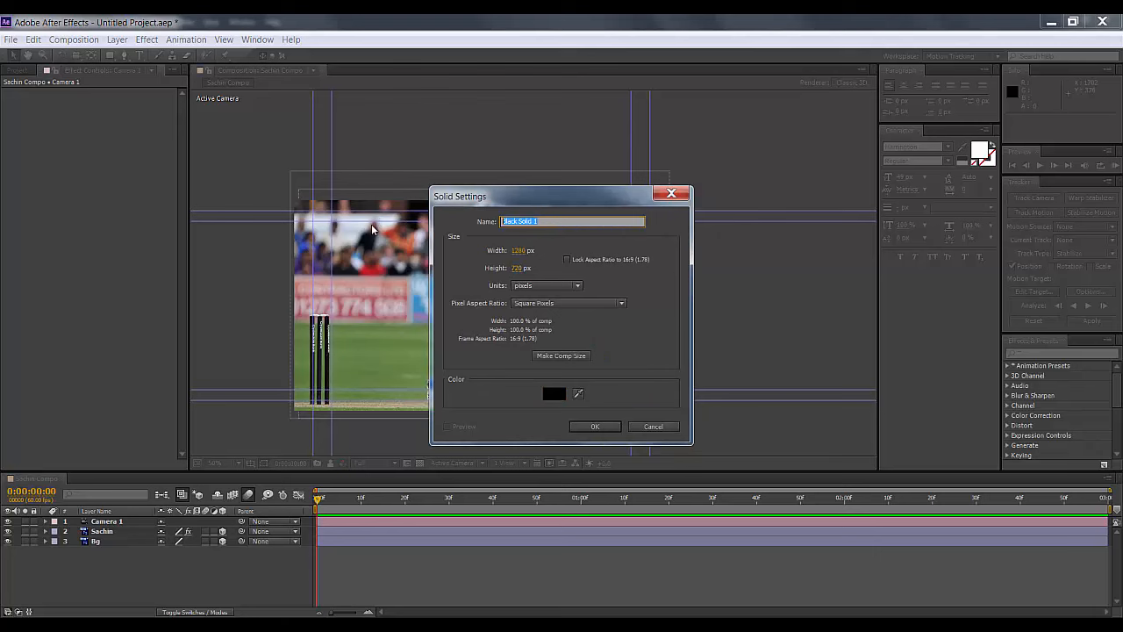
text(Flash)
text(Cam)
text(_)
click(583, 427)
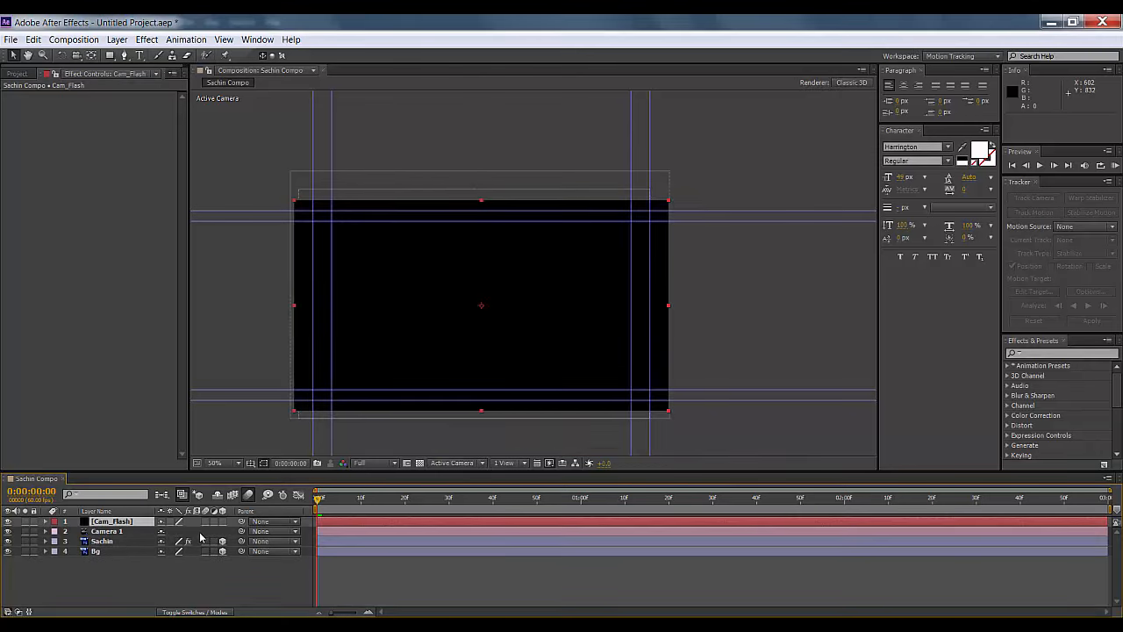
Set the Cam_Flash layer's blending mode to Add
click(288, 523)
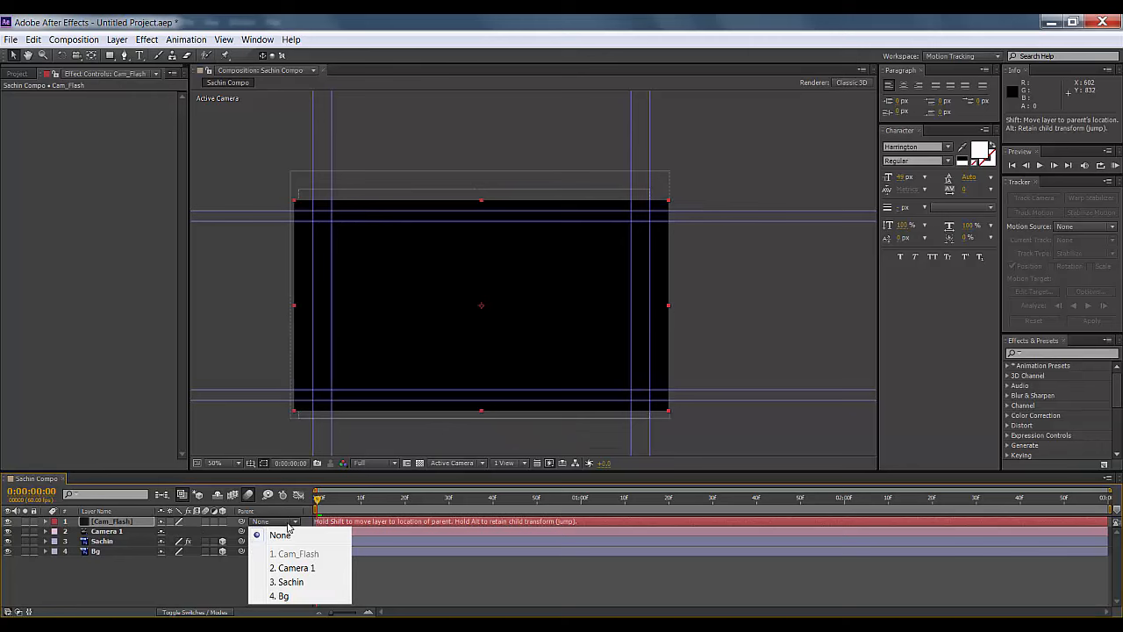
click(215, 586)
click(214, 611)
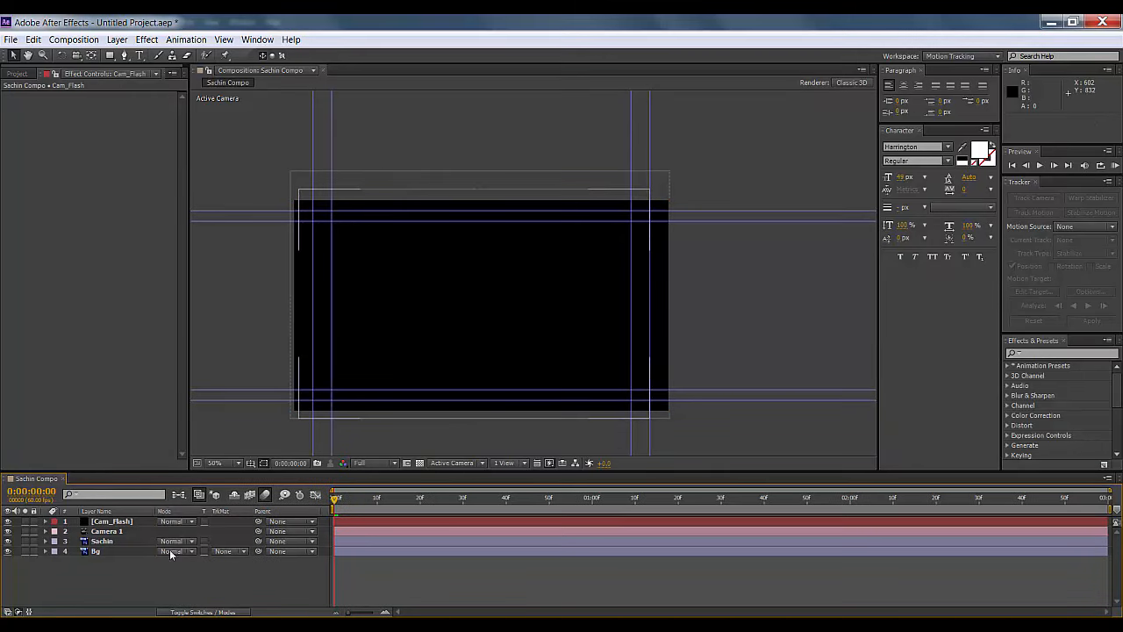
click(190, 522)
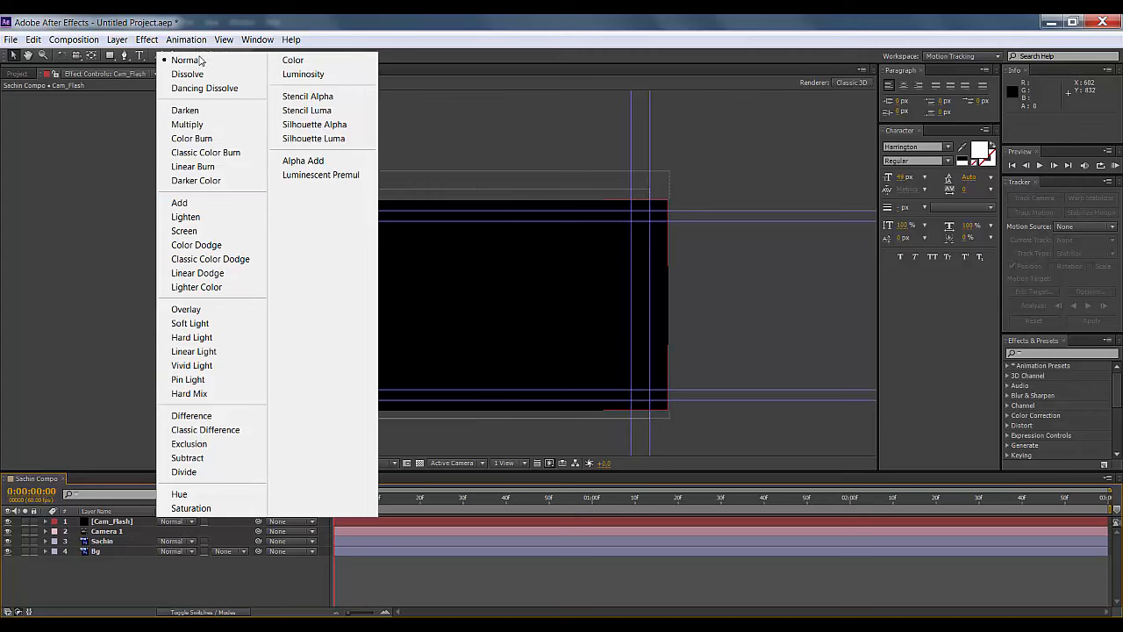
click(207, 204)
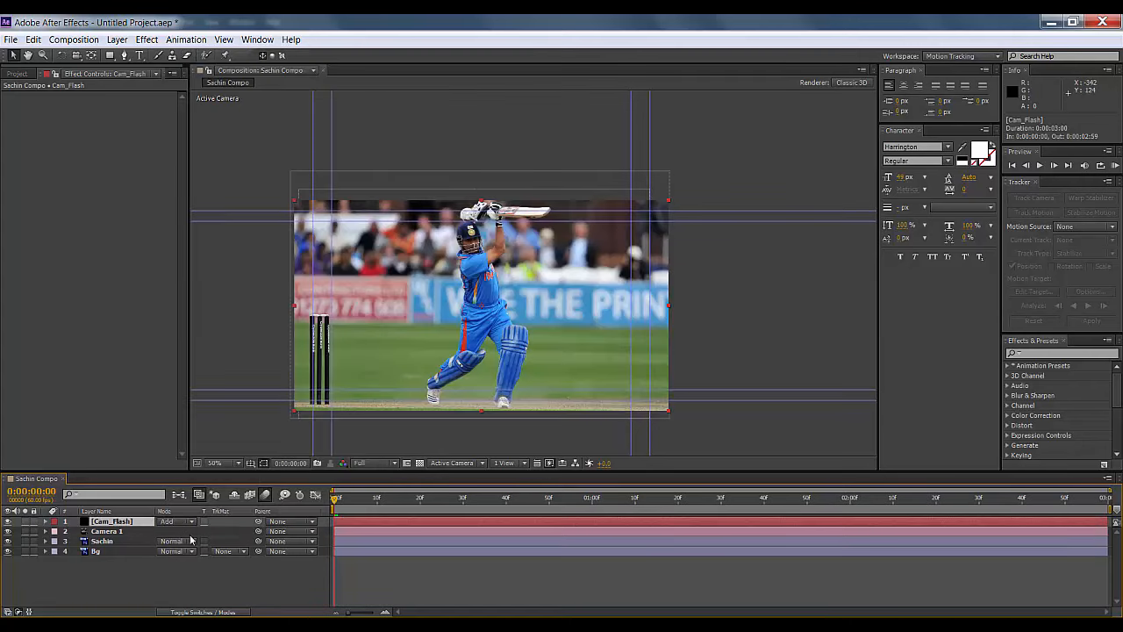
Find the CC Light Rays effect by searching for "light" and apply it to the Cam_Flash layer
right_click(129, 523)
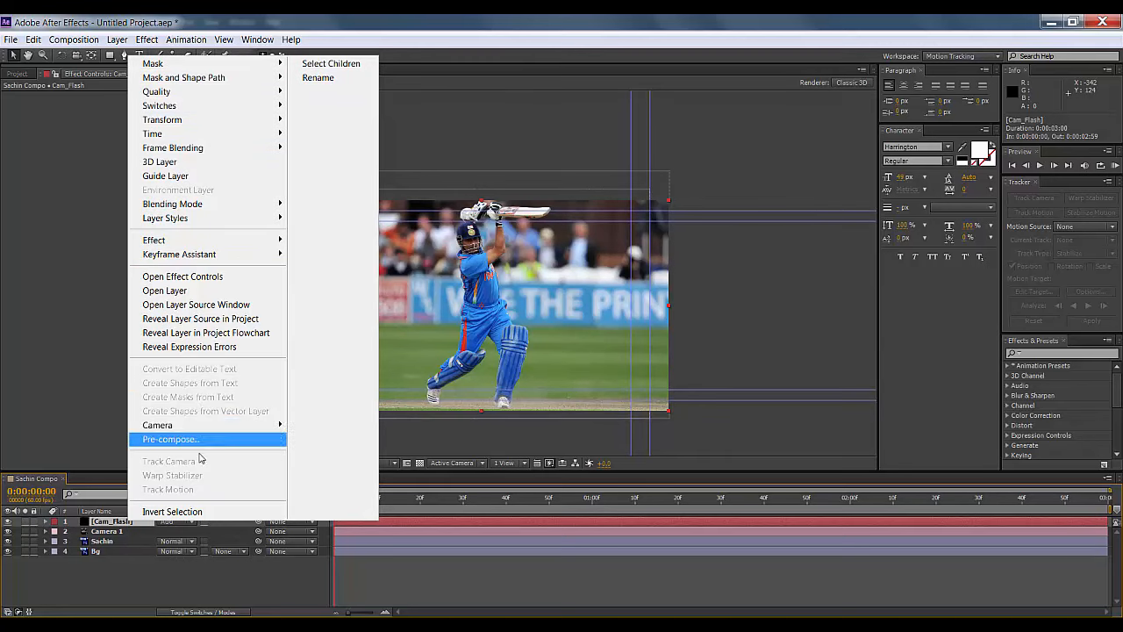
click(112, 525)
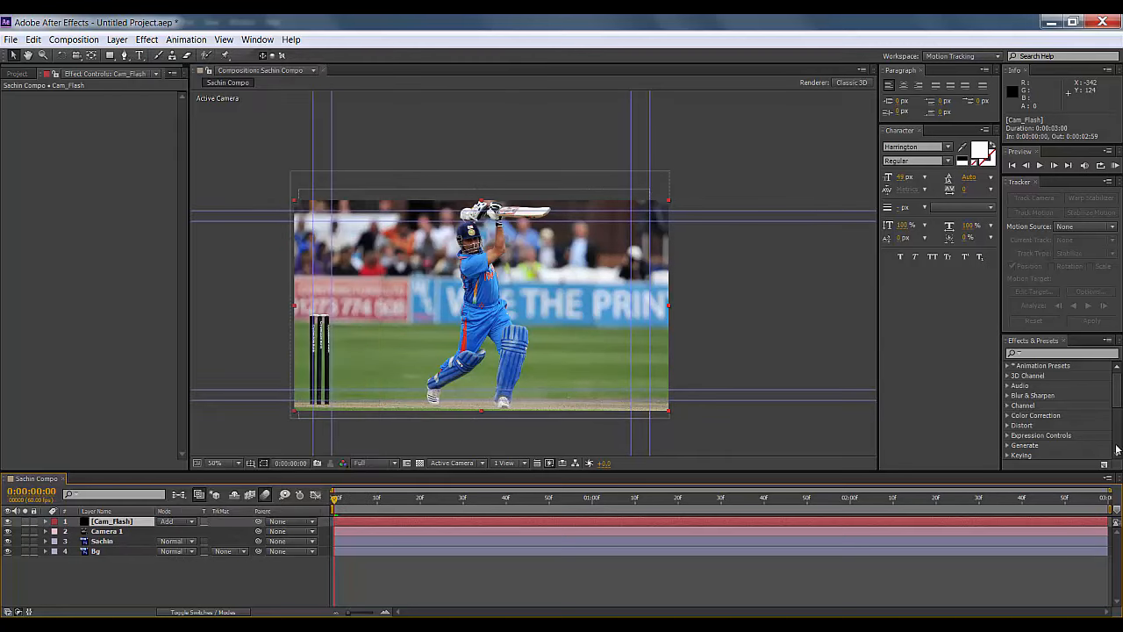
click(1057, 353)
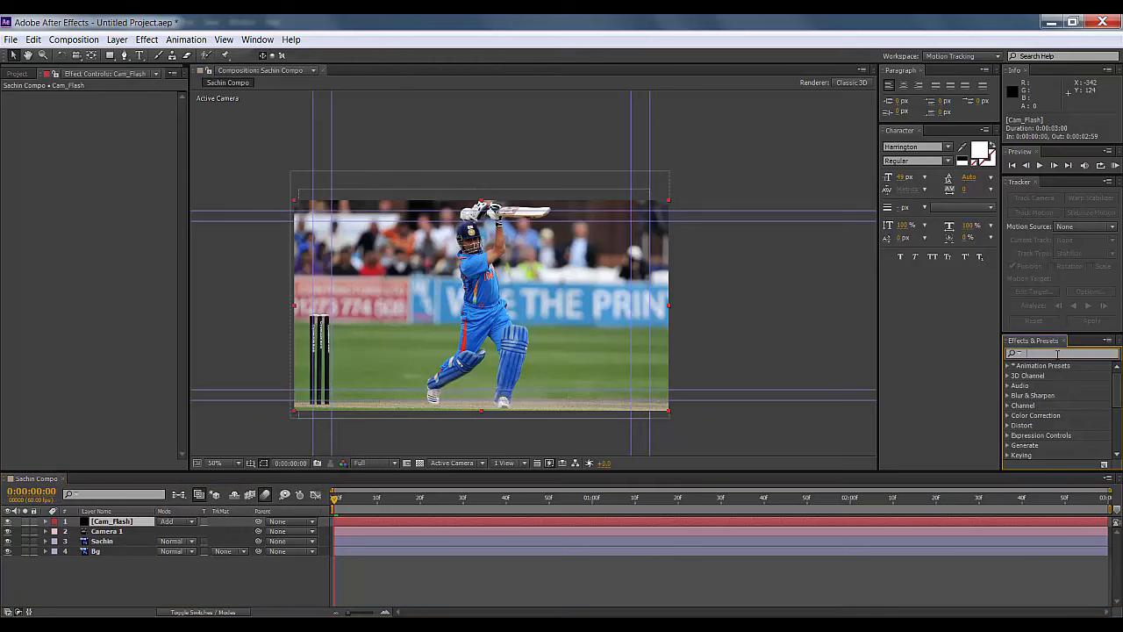
text(light)
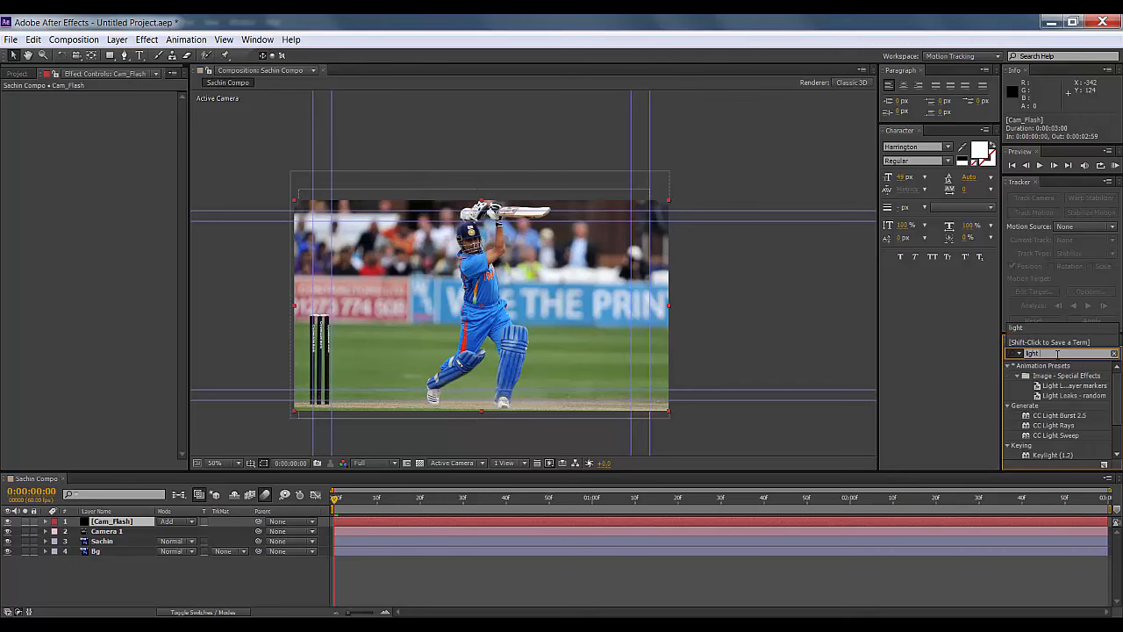
click(1051, 426)
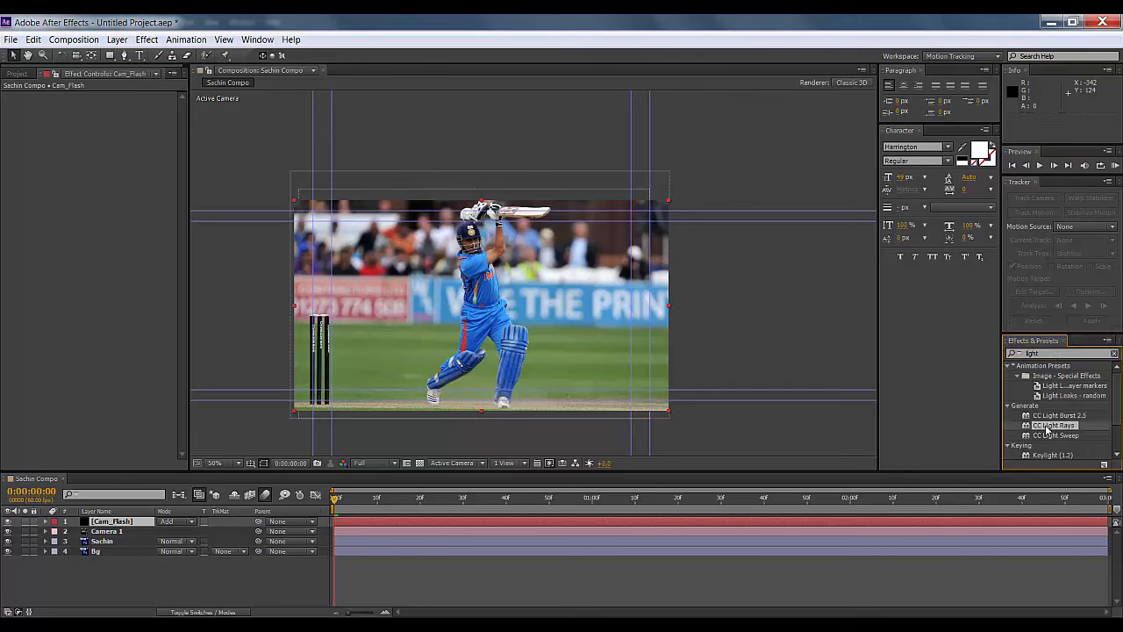
double_click(1046, 428)
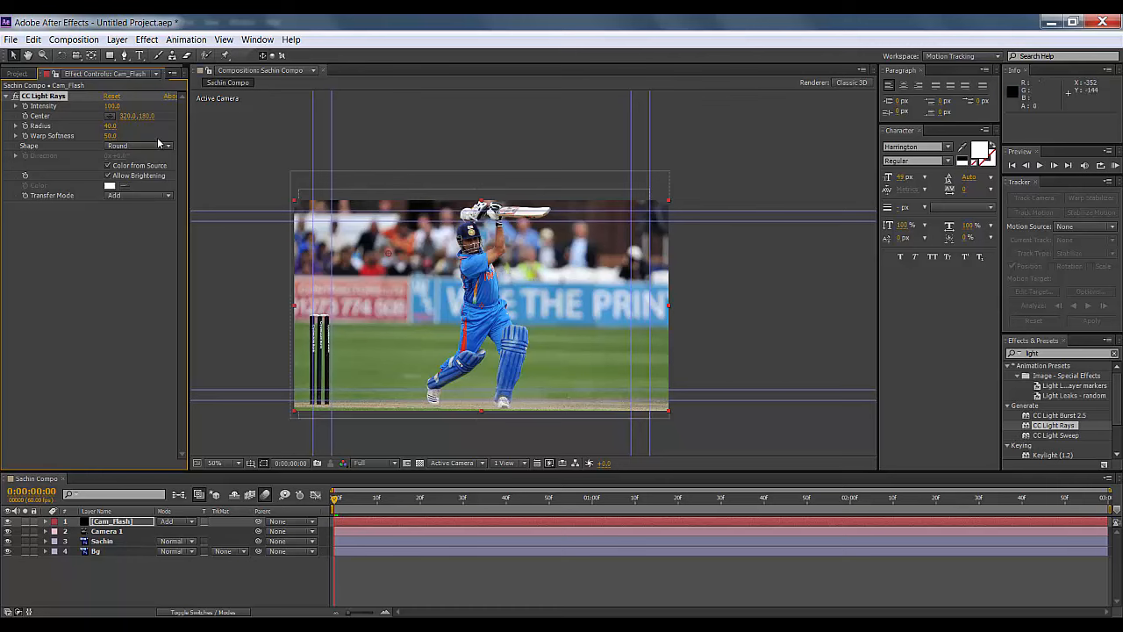
Place the light rays' Center over the crowd at about 338, 182 and turn off Color from Source
click(110, 116)
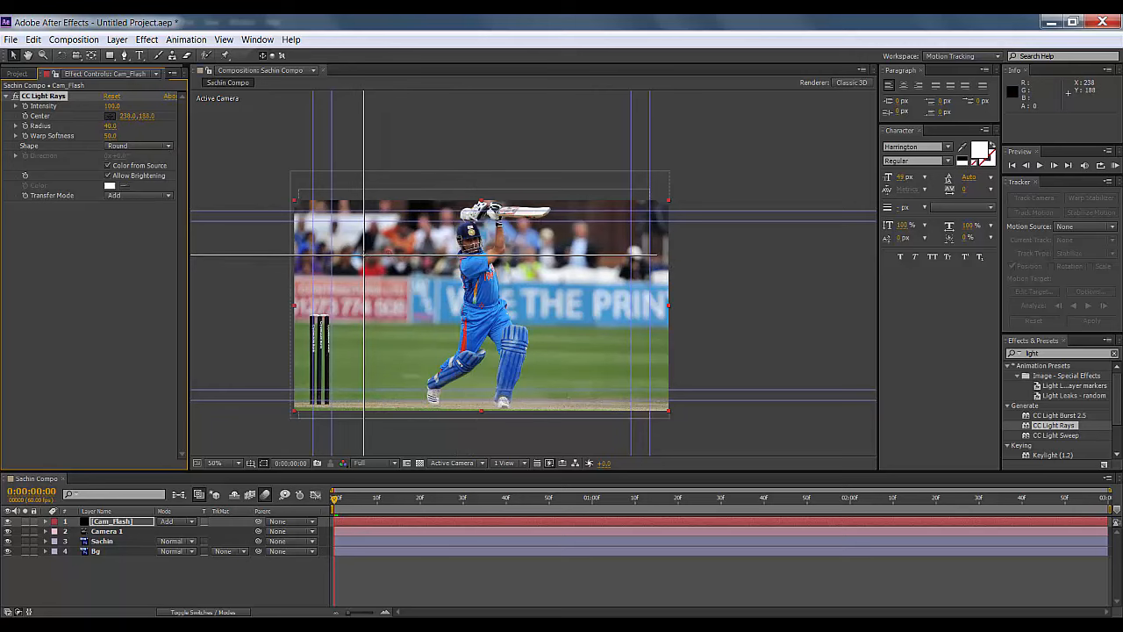
click(393, 254)
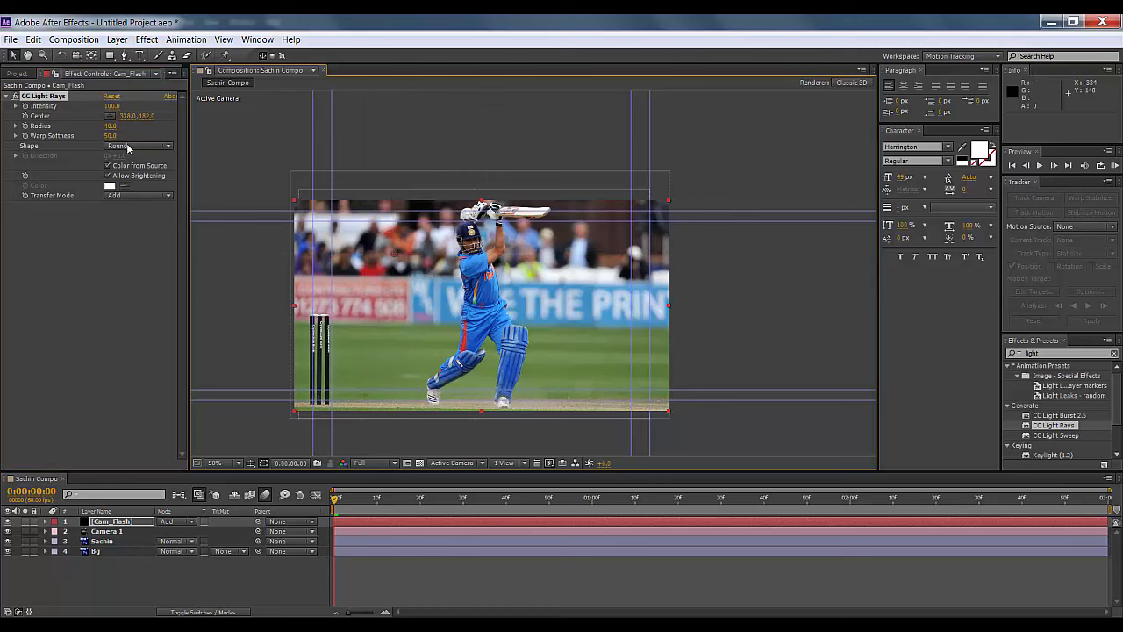
click(107, 166)
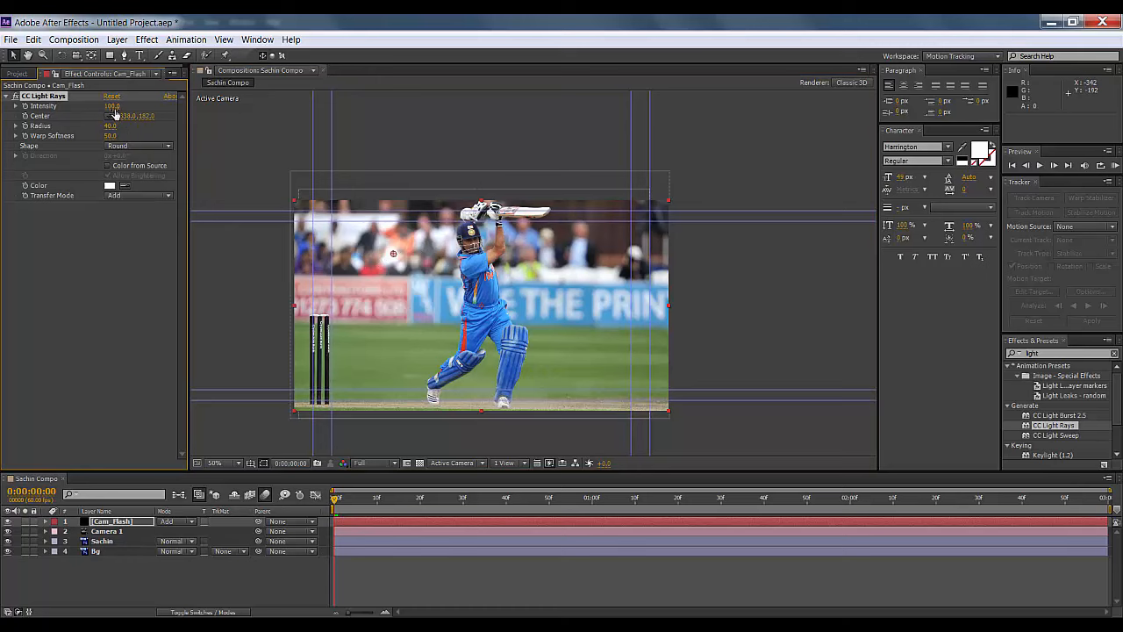
Set the CC Light Rays Radius to 25, Warp Softness to 20 and Shape to Square
click(111, 127)
key(Return)
click(109, 136)
text(2)
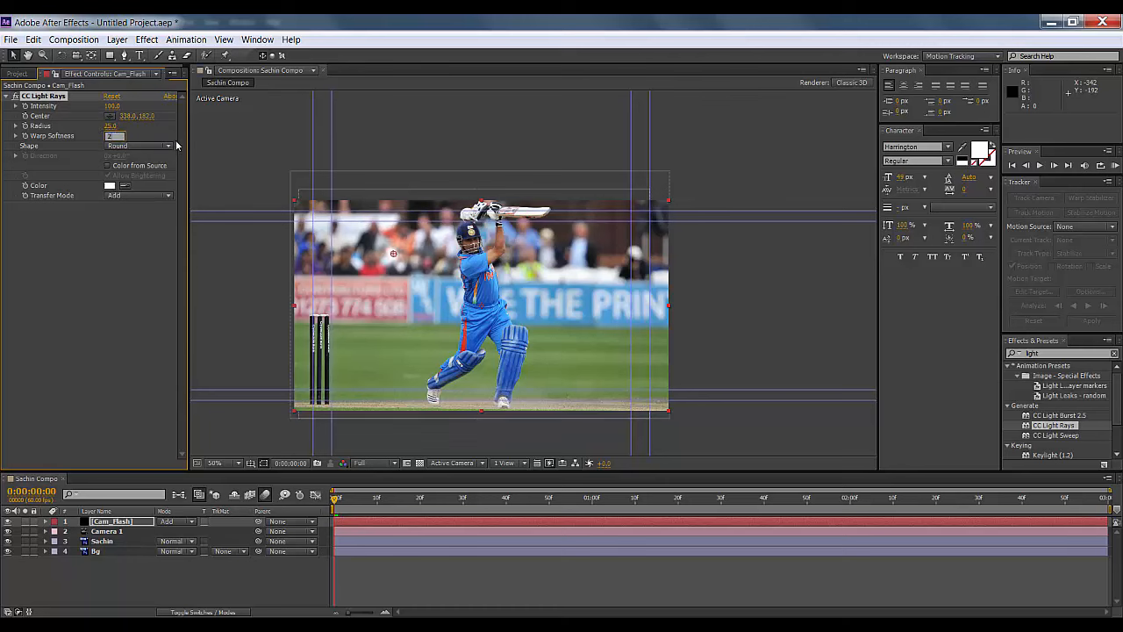
text(0)
key(Return)
click(149, 147)
click(140, 173)
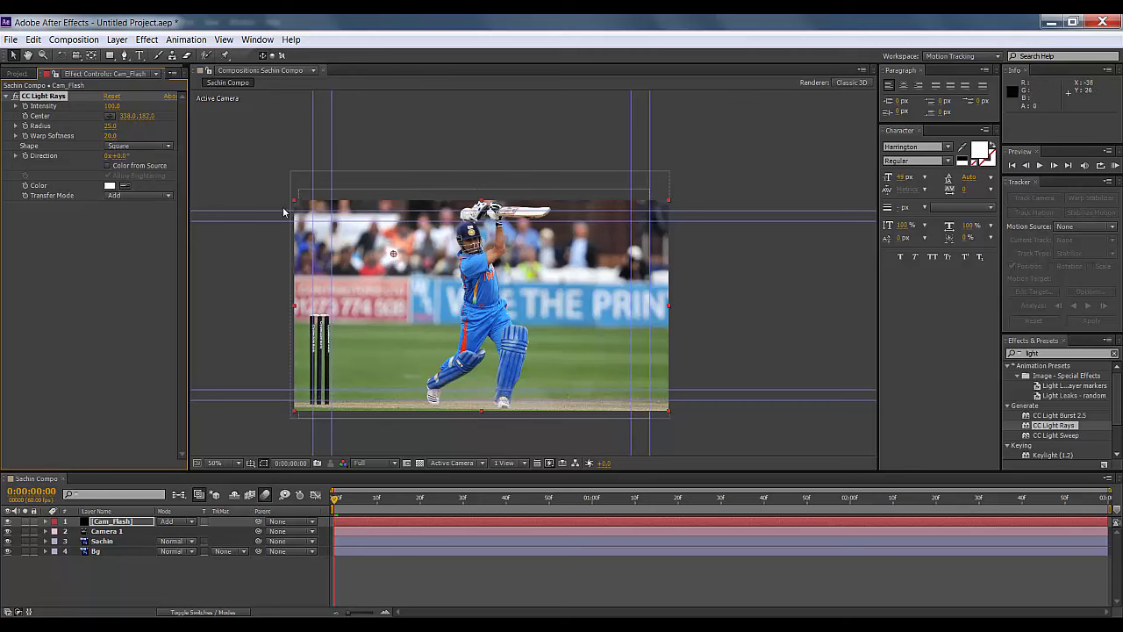
Reduce the light rays' Radius to 15 and select the Cam_Flash layer
click(109, 127)
text(15)
key(Return)
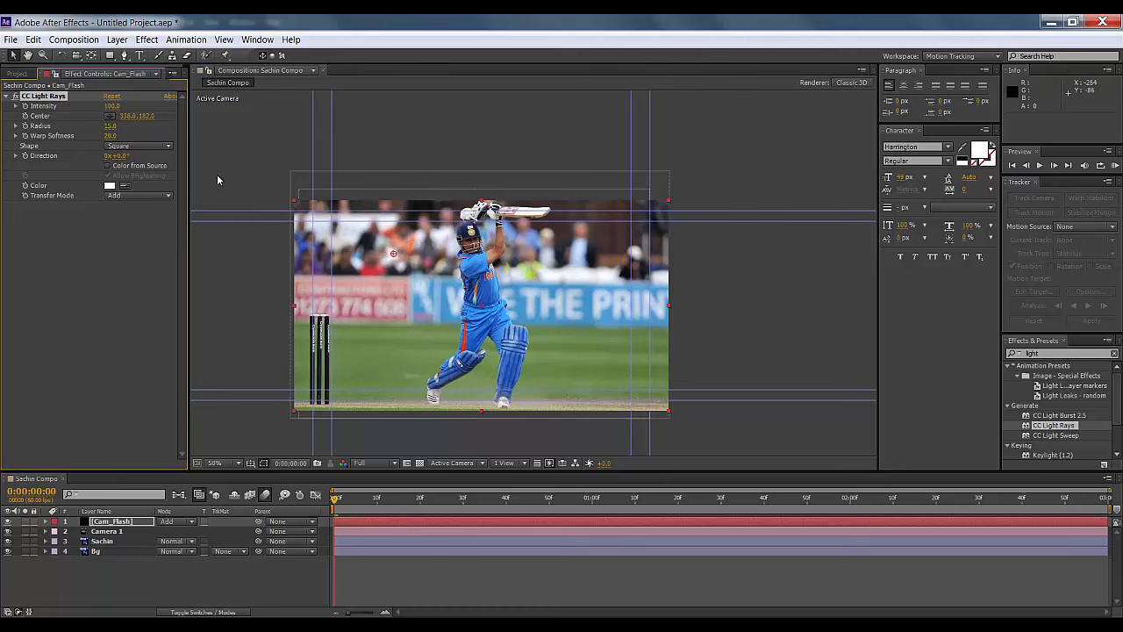
click(109, 126)
click(95, 272)
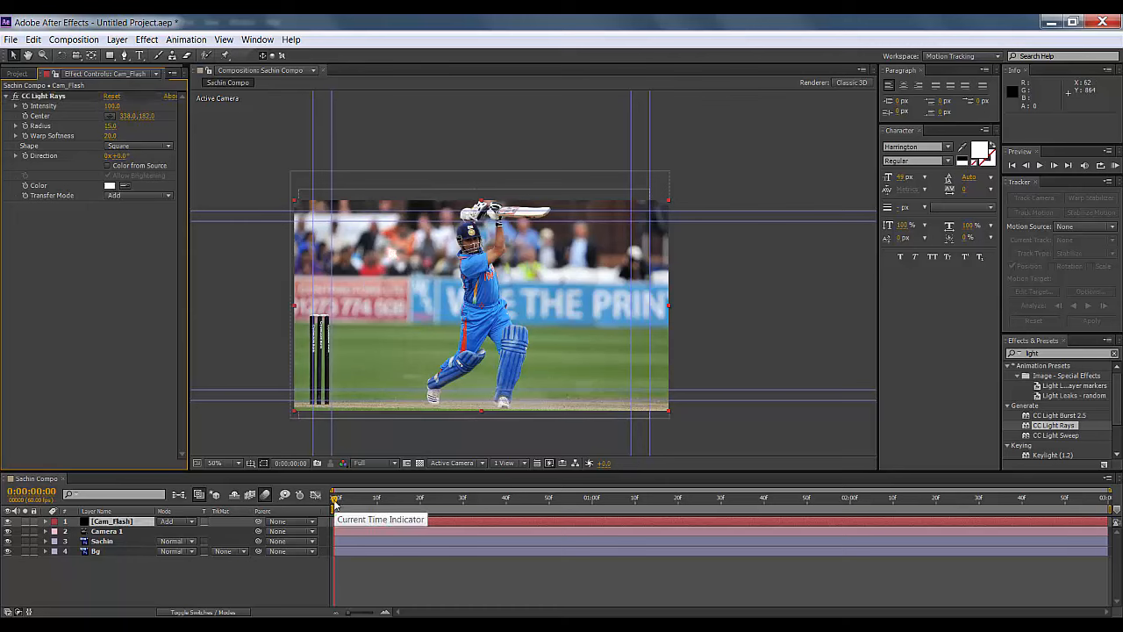
drag(335, 502, 507, 504)
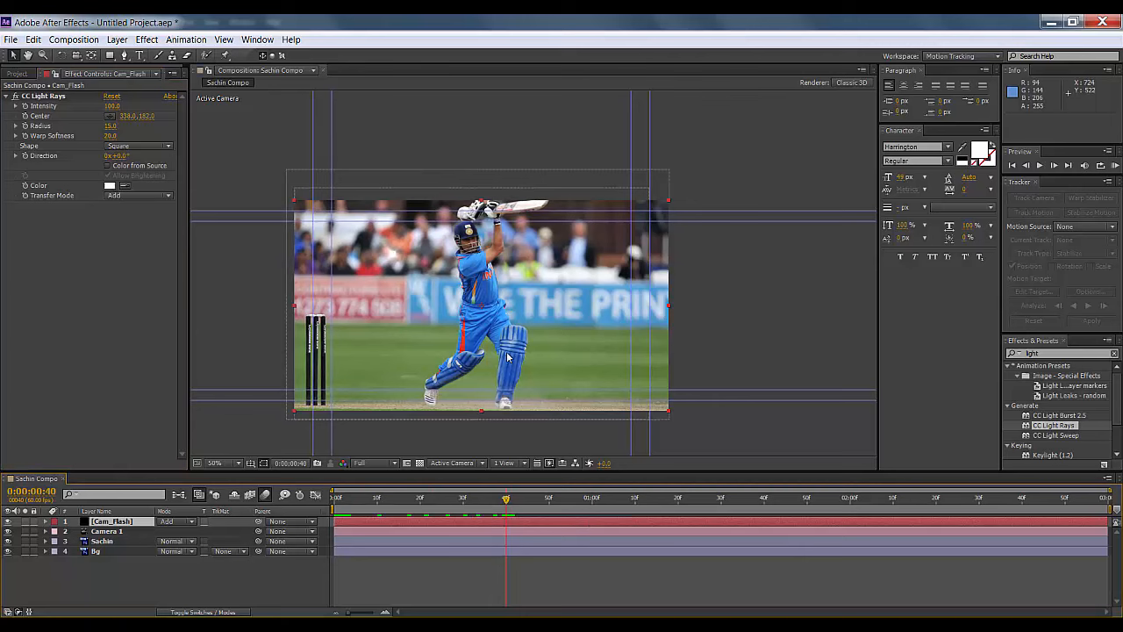
key(Home)
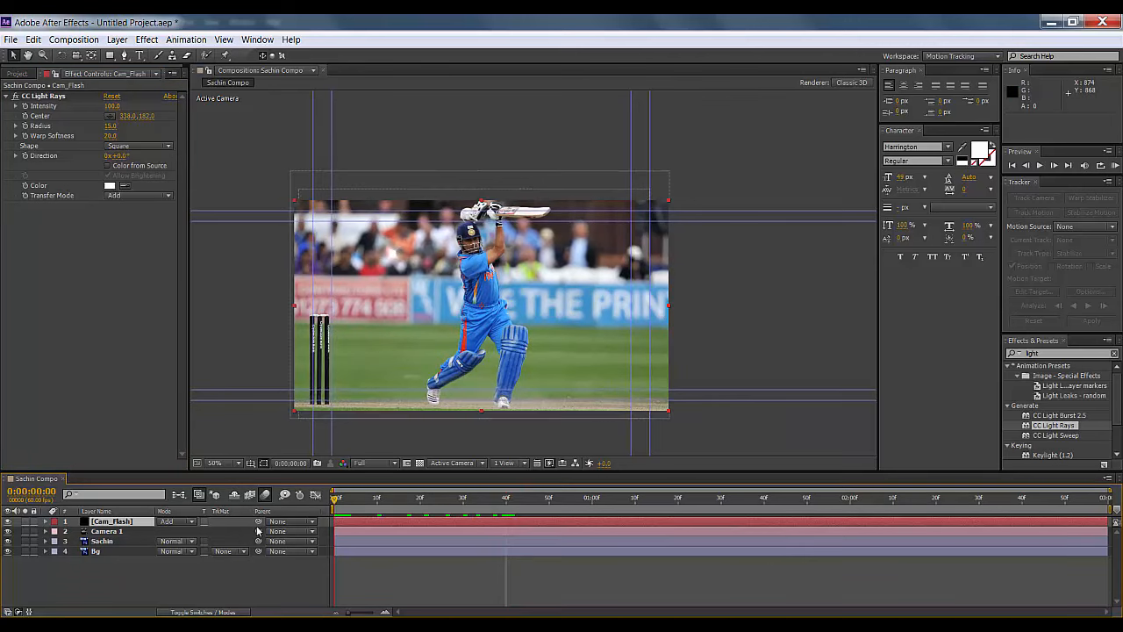
click(26, 107)
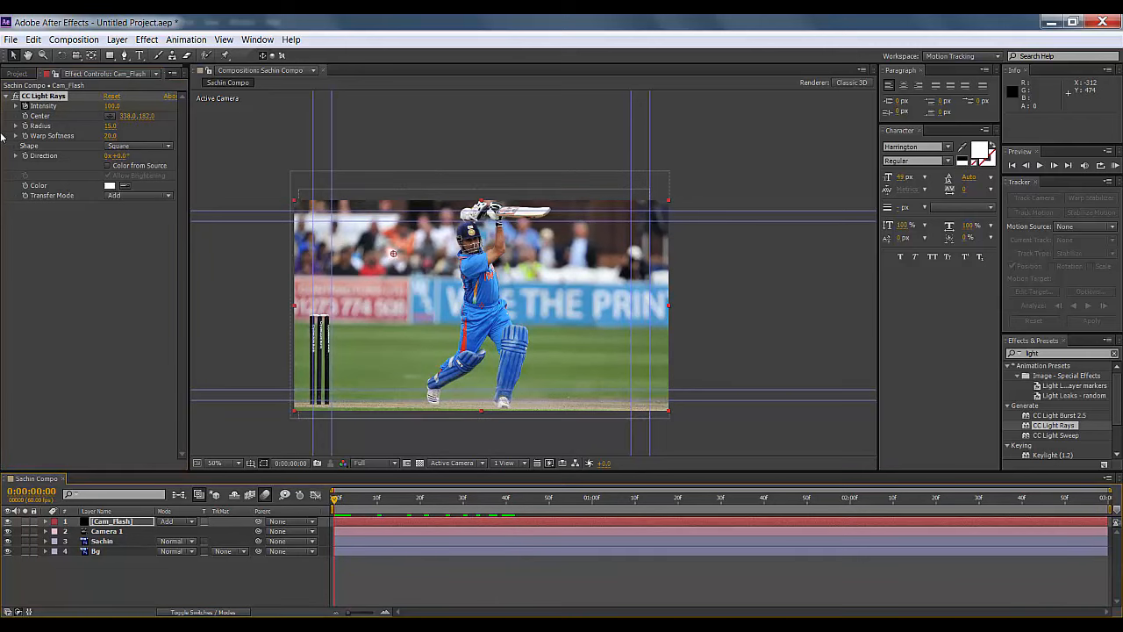
Keyframe the CC Light Rays Intensity with 100 at 0:00:00:40 and 0 one frame earlier
drag(337, 500, 508, 515)
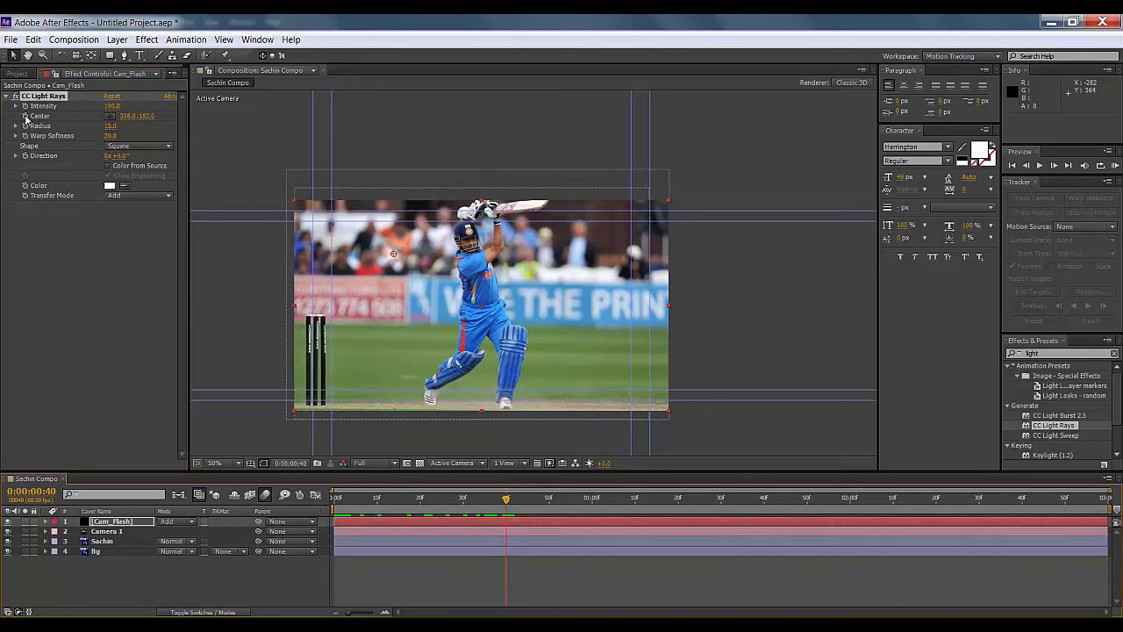
click(26, 107)
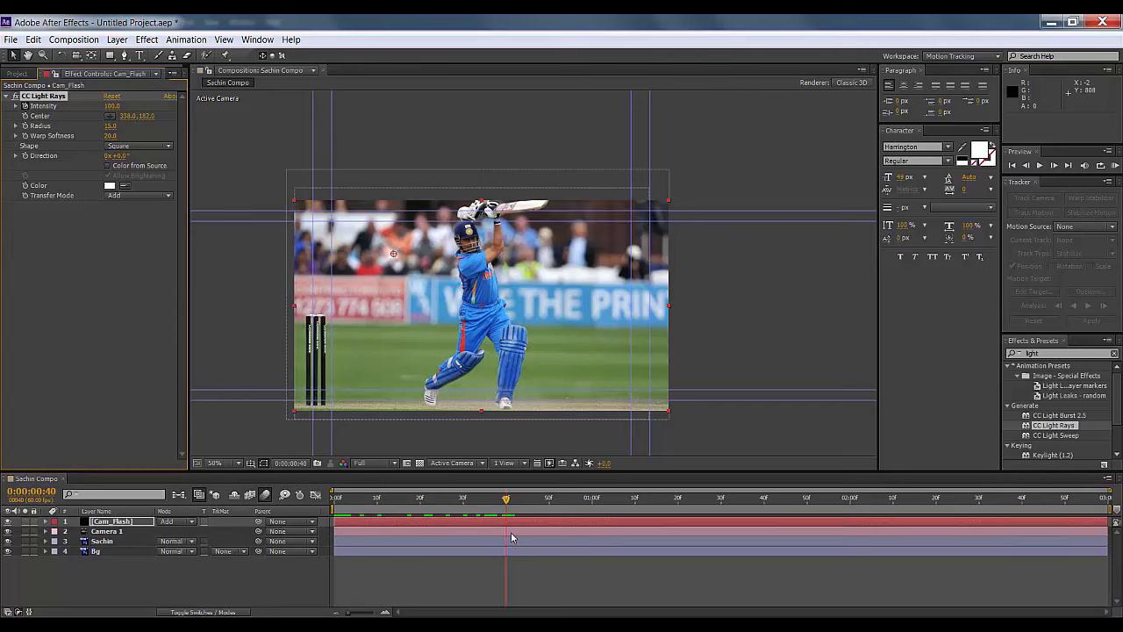
key(Page_Up)
key(Page_Down)
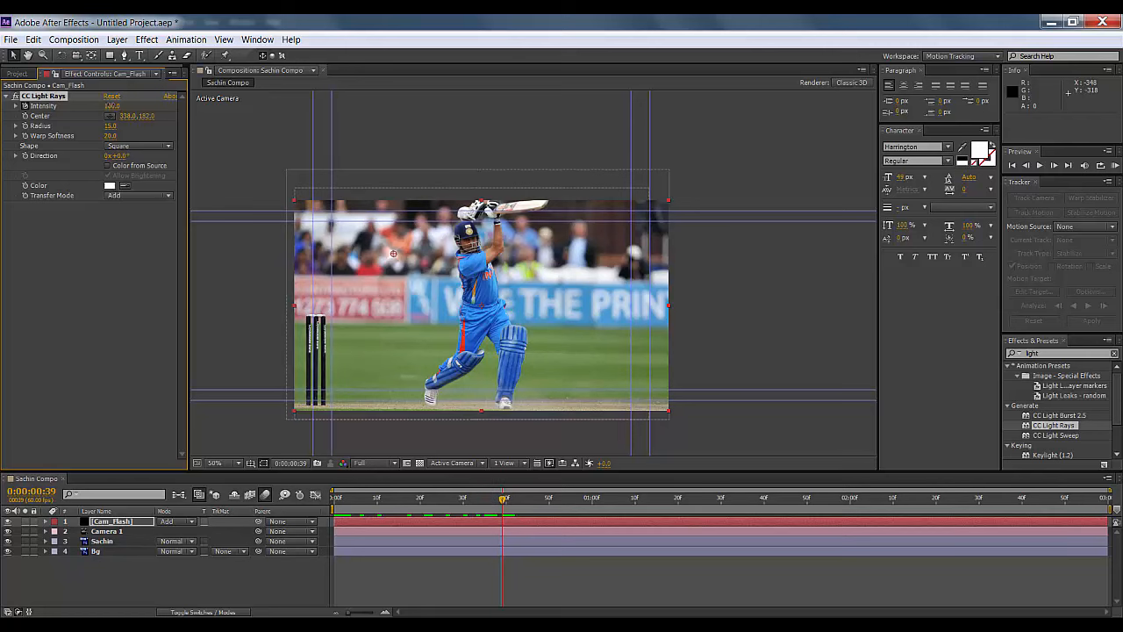
click(113, 106)
text(0)
key(Return)
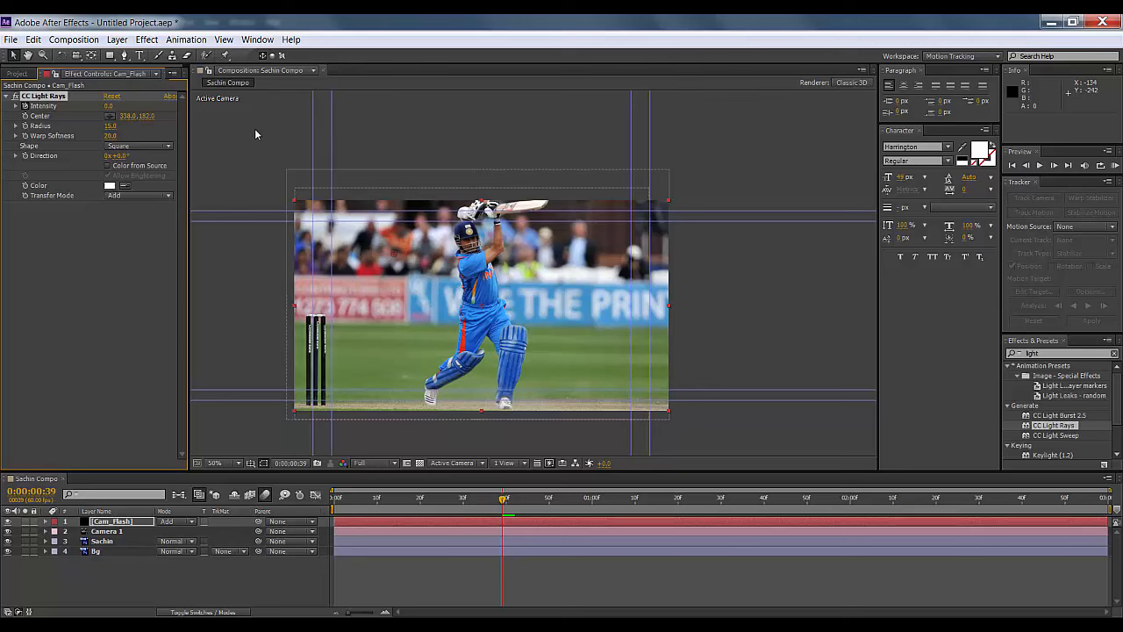
Keyframe the light rays' Intensity with 0 at 0:00:00:41
key(Page_Down)
key(Page_Down)
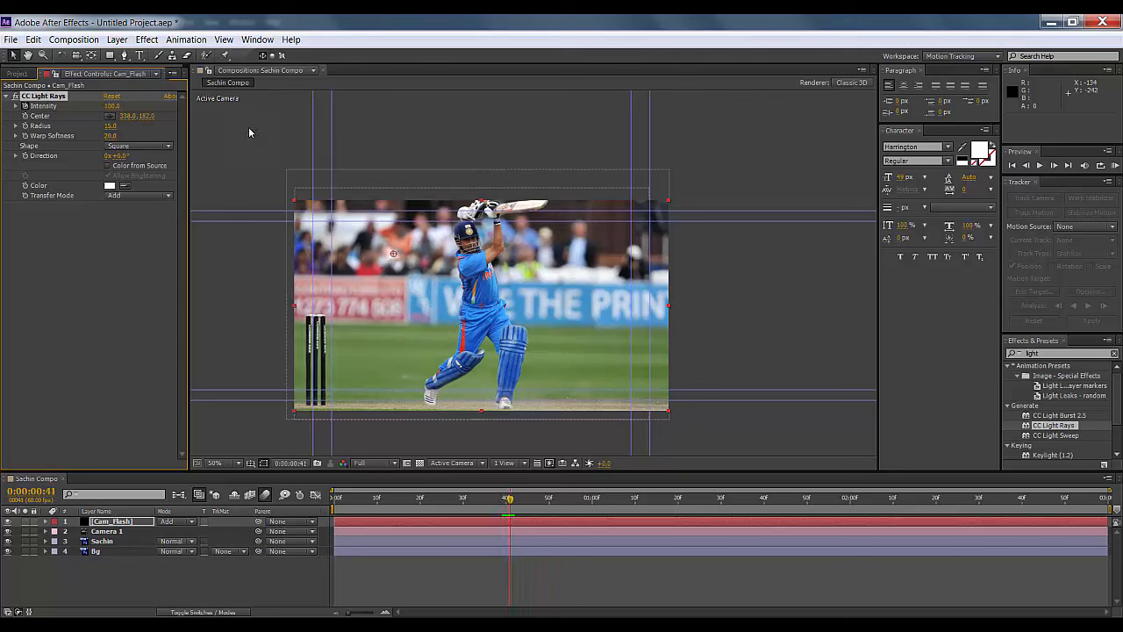
click(112, 106)
text(0)
key(Return)
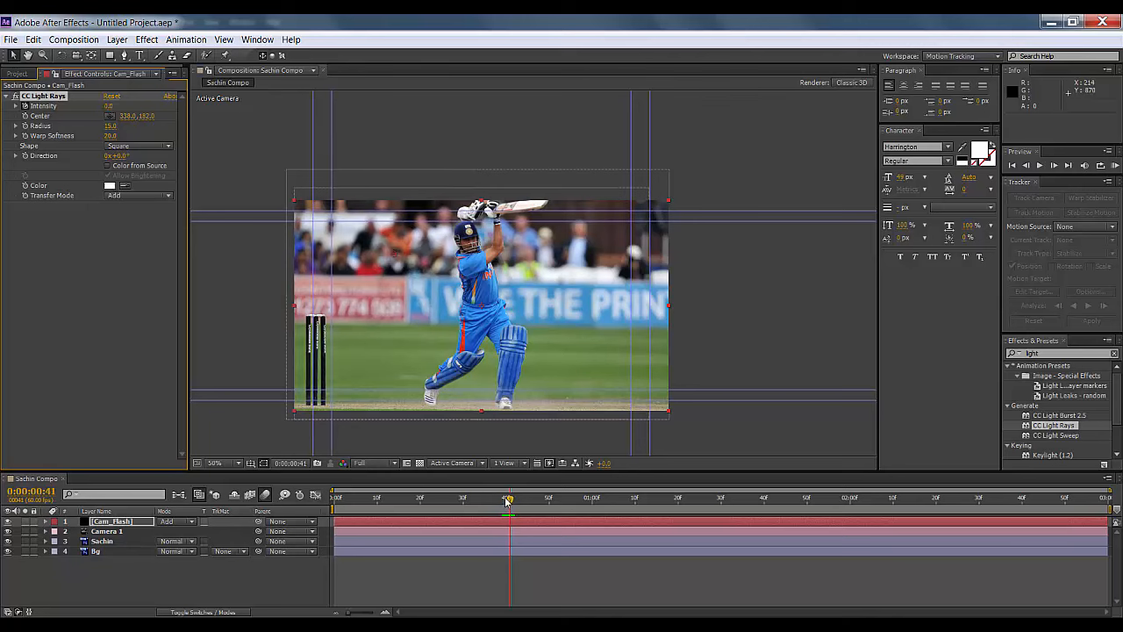
Play the composition from 0:00:00:38 to check the one-frame camera flash
drag(507, 498, 497, 498)
click(544, 547)
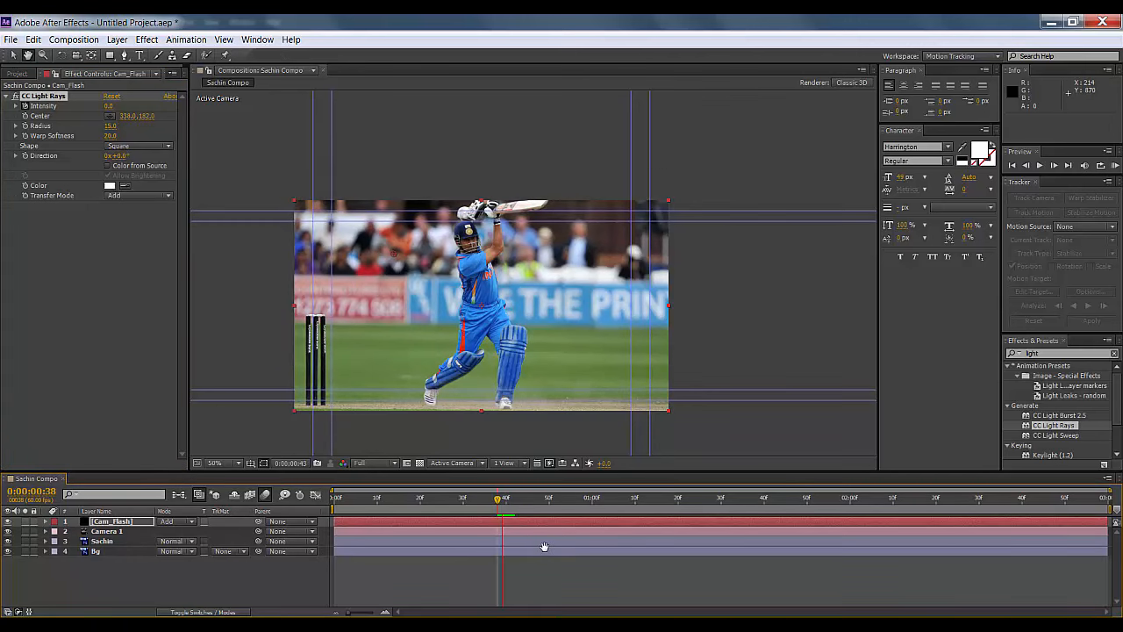
key(space)
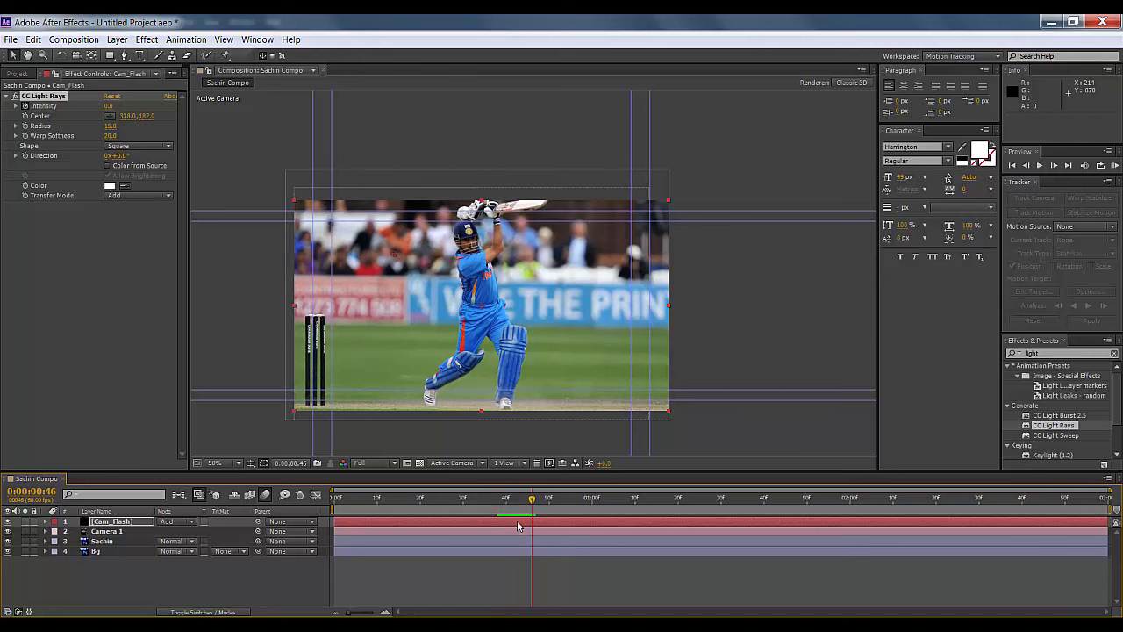
Reveal Cam_Flash's Intensity keyframes and move the last one to 0:00:00:42 for a slightly longer flash fade
key(u)
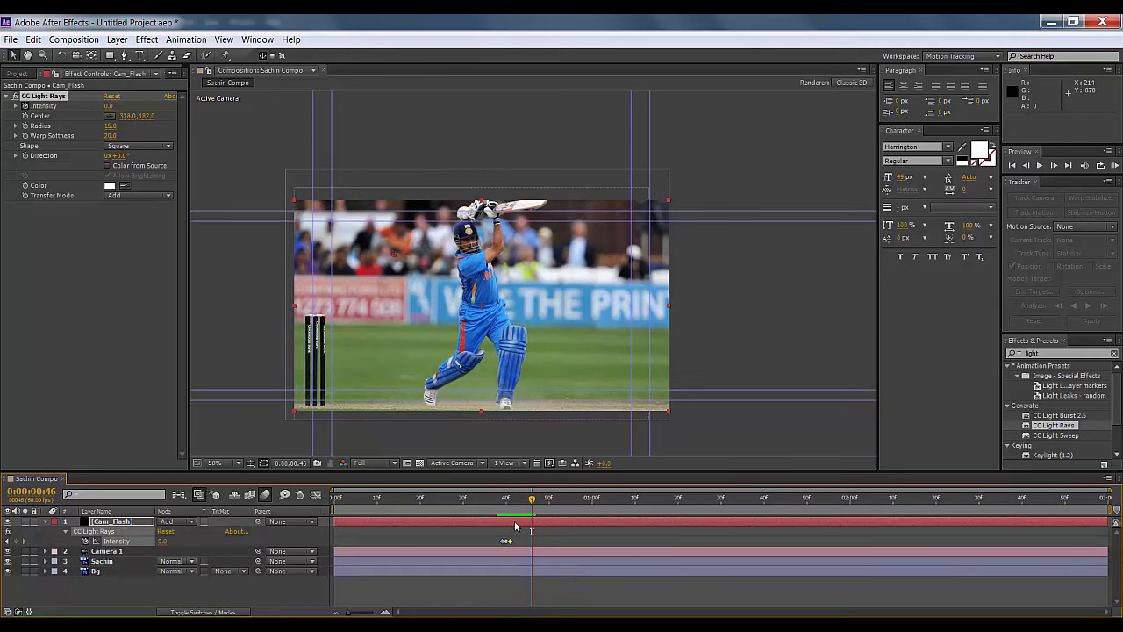
drag(531, 500, 505, 502)
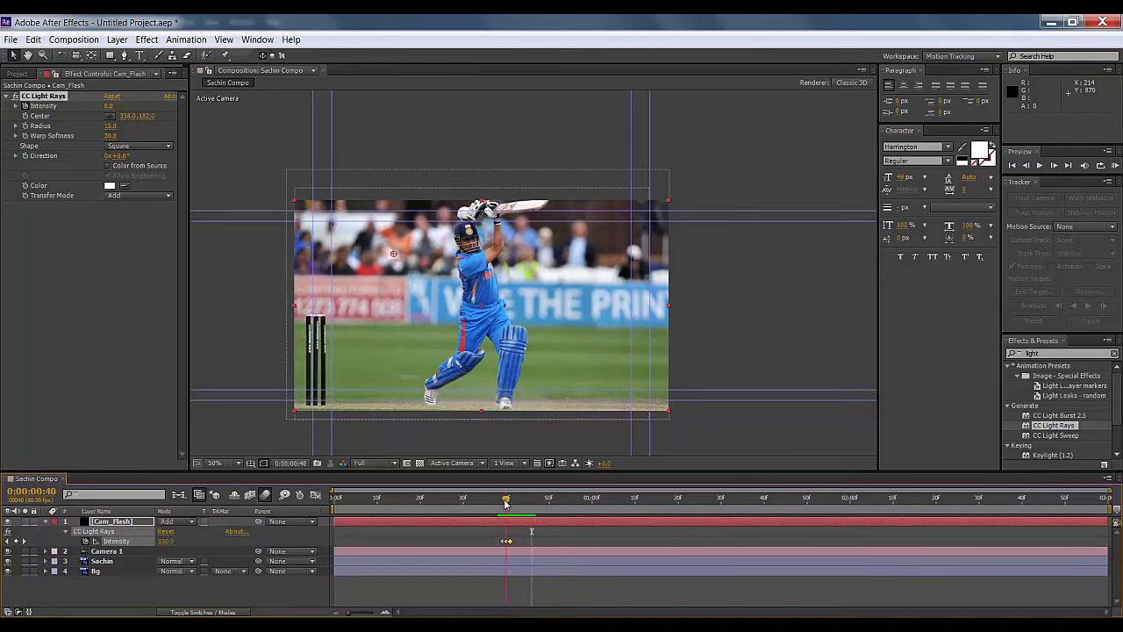
click(507, 542)
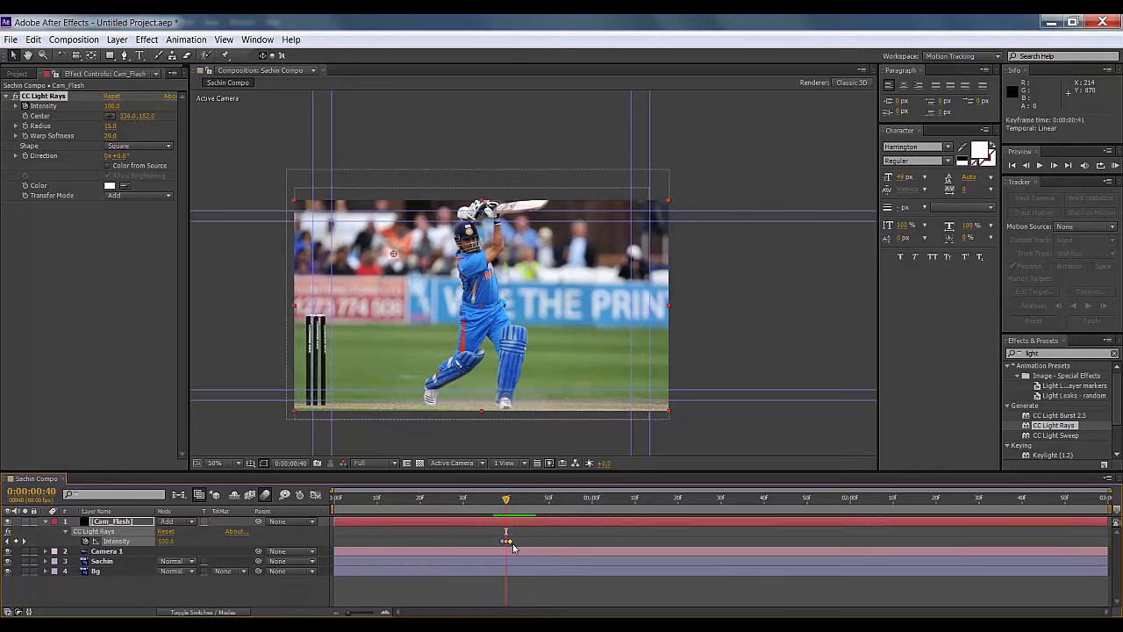
key(equal)
key(equal)
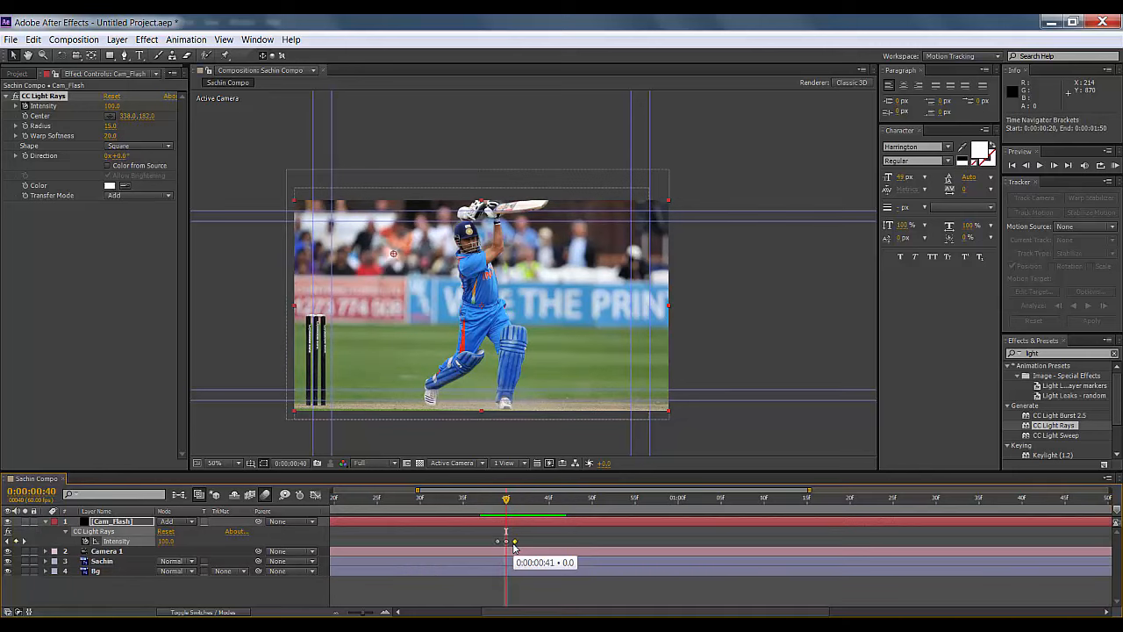
drag(507, 501, 541, 544)
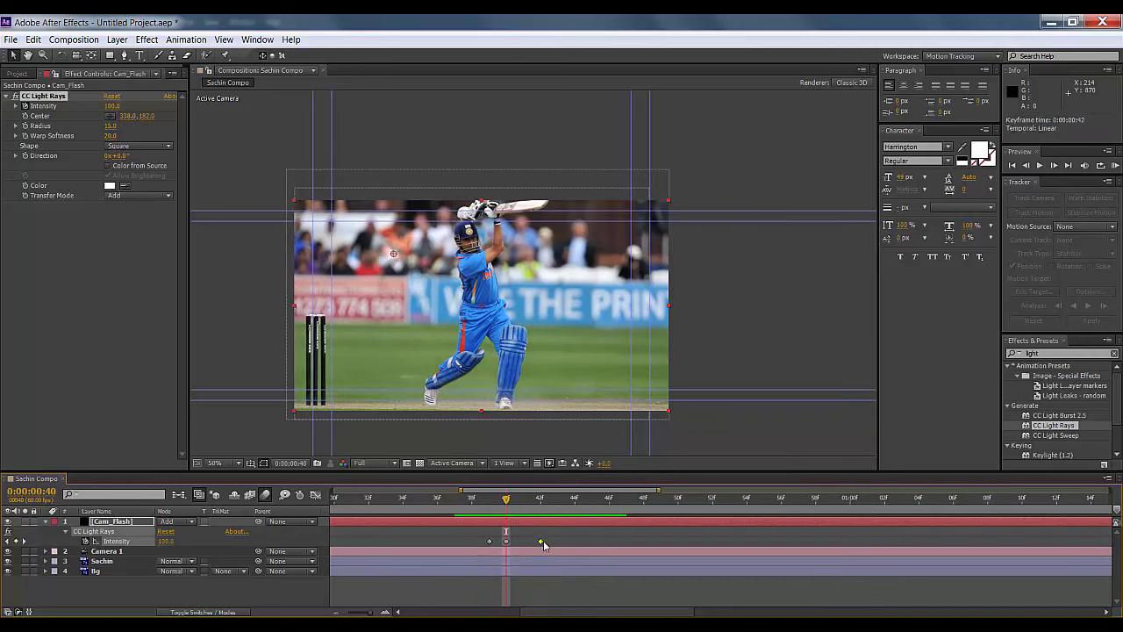
Play the composition from 0:00:00:36 to check the lengthened camera flash
drag(503, 502, 448, 506)
key(space)
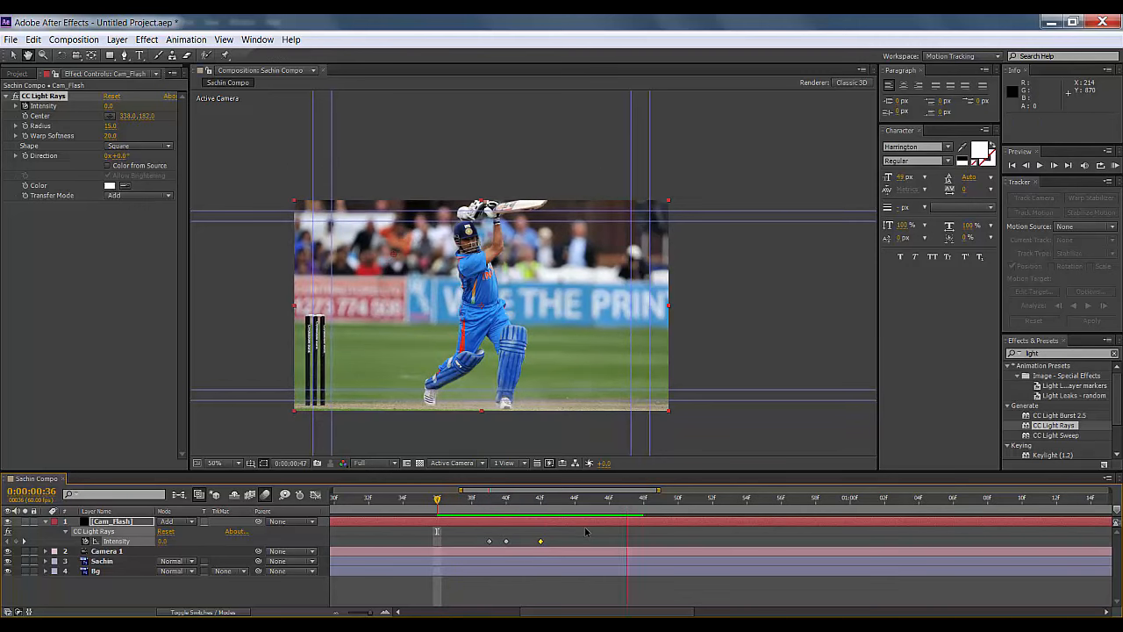
key(space)
drag(555, 504, 472, 499)
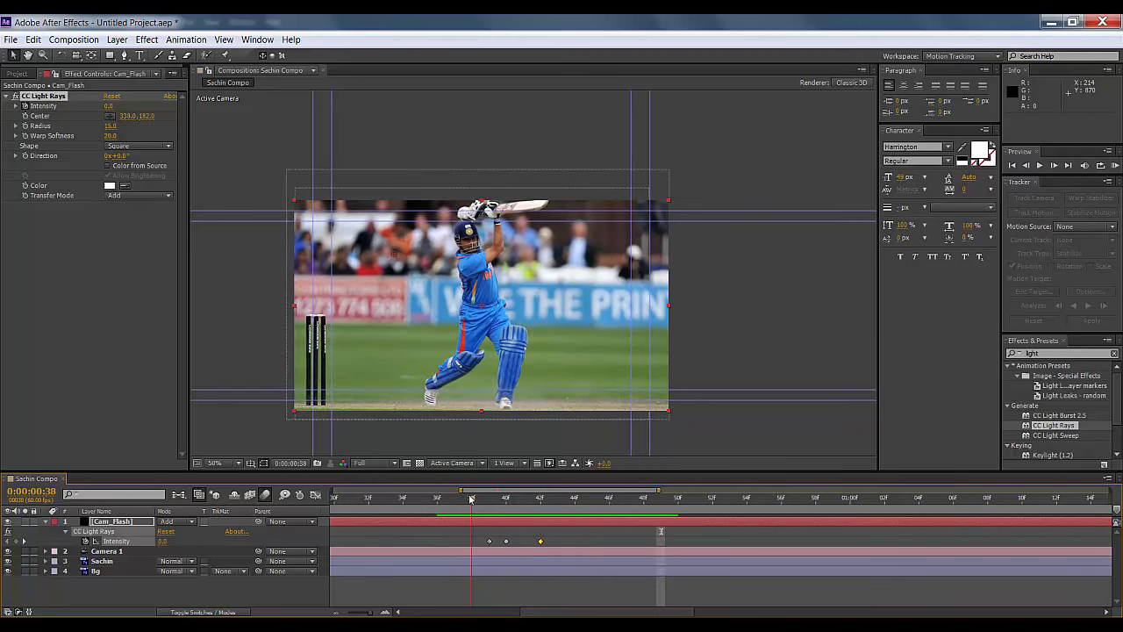
Copy the keyframed CC Light Rays settings onto a second CC Light Rays effect on Cam_Flash, starting at 0:00:00:45
click(575, 519)
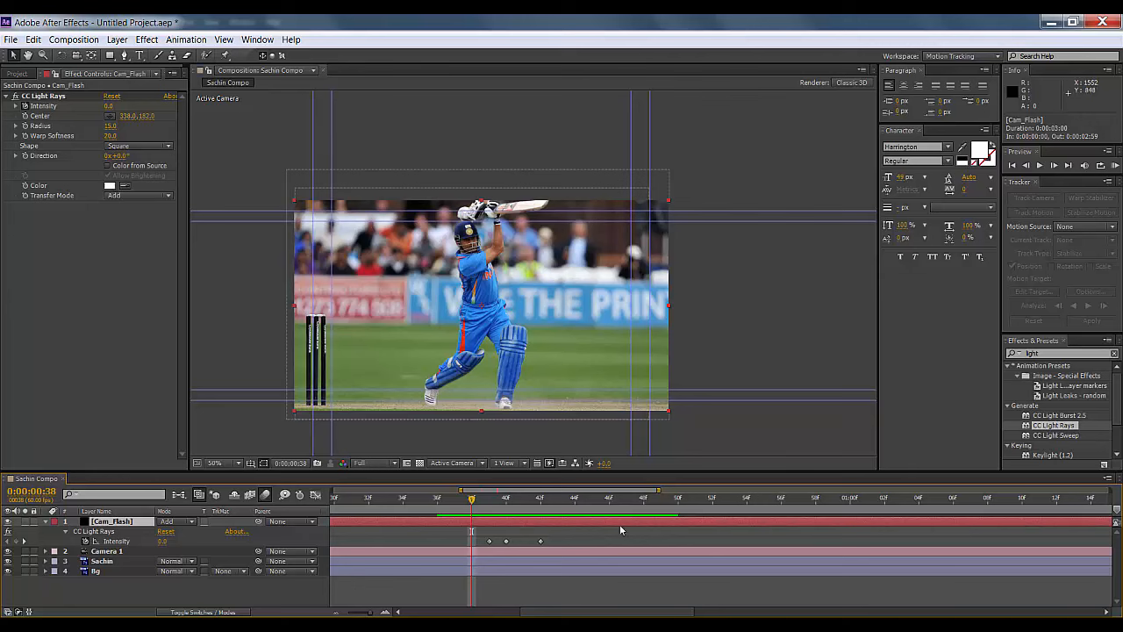
click(108, 532)
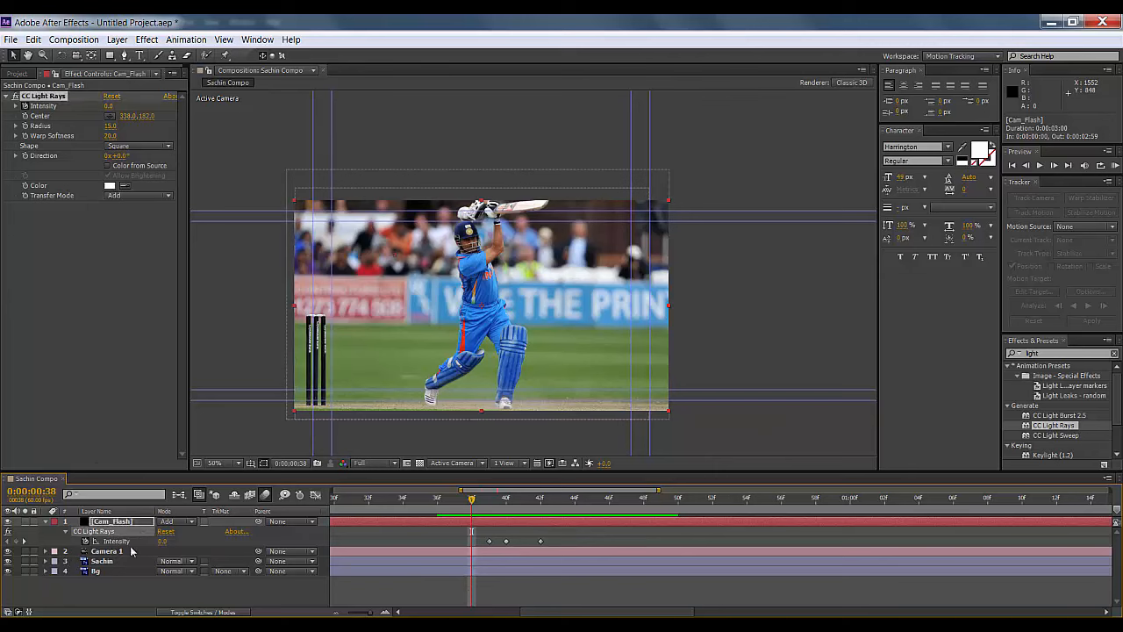
drag(566, 536, 477, 551)
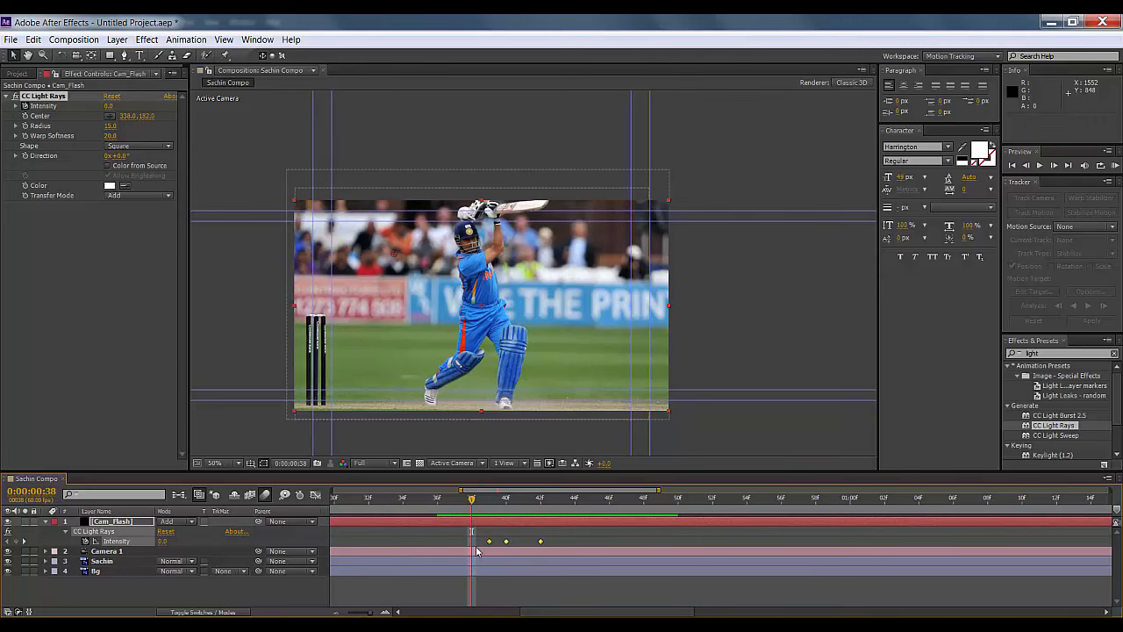
double_click(1056, 425)
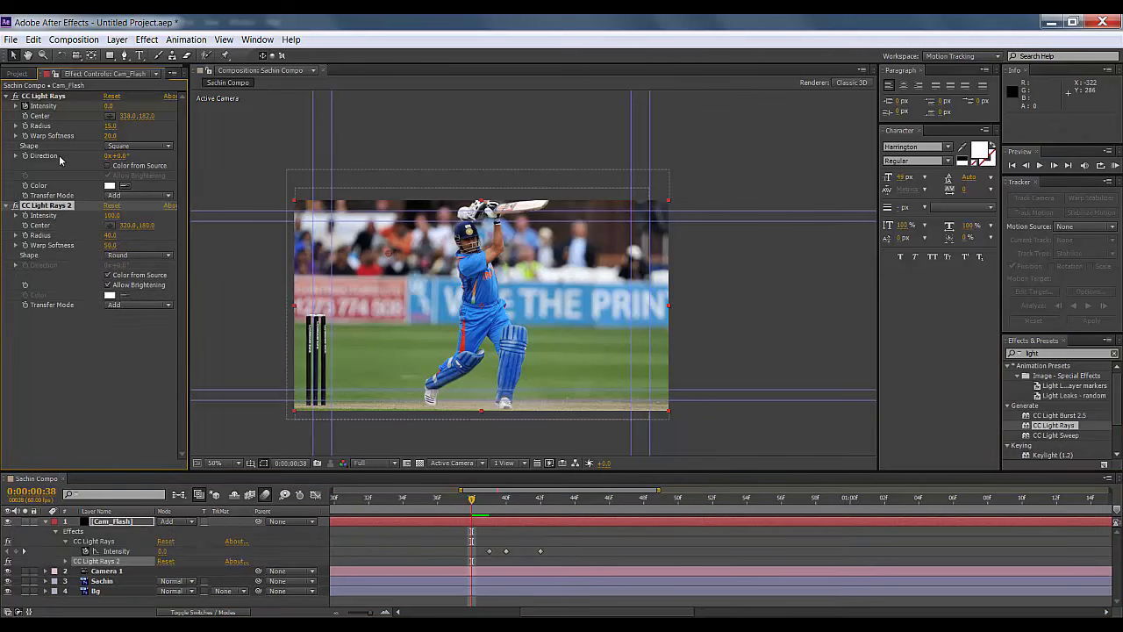
drag(471, 497, 600, 517)
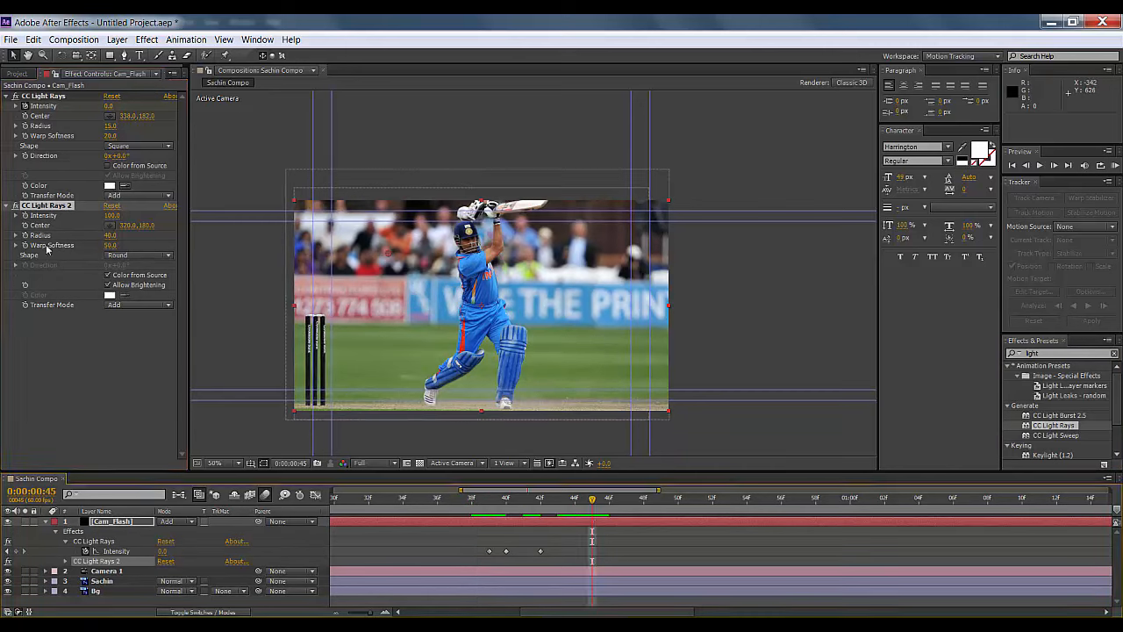
key(ctrl+v)
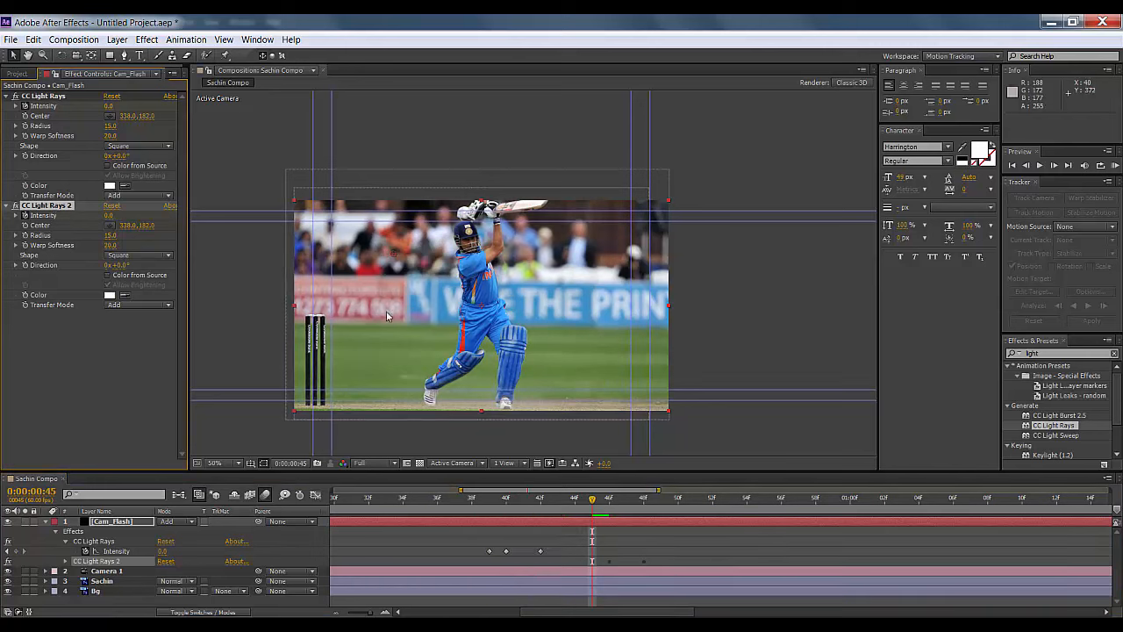
Set the second flash's Center to about 86, 190 in the crowd above the stumps and scrub through it
click(109, 226)
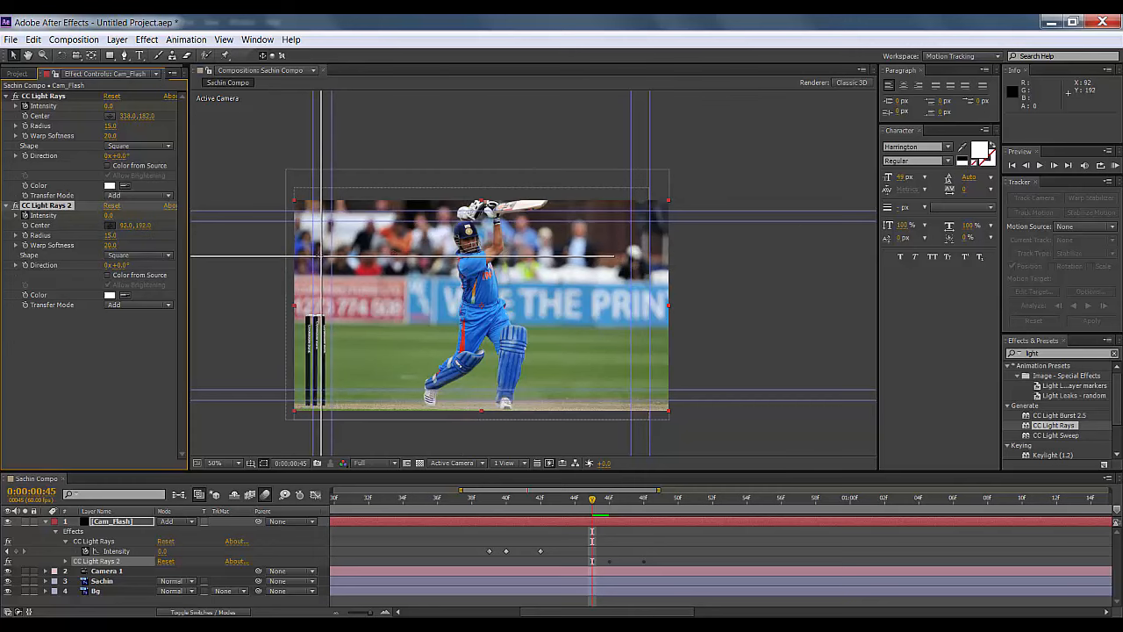
click(314, 253)
drag(591, 502, 454, 520)
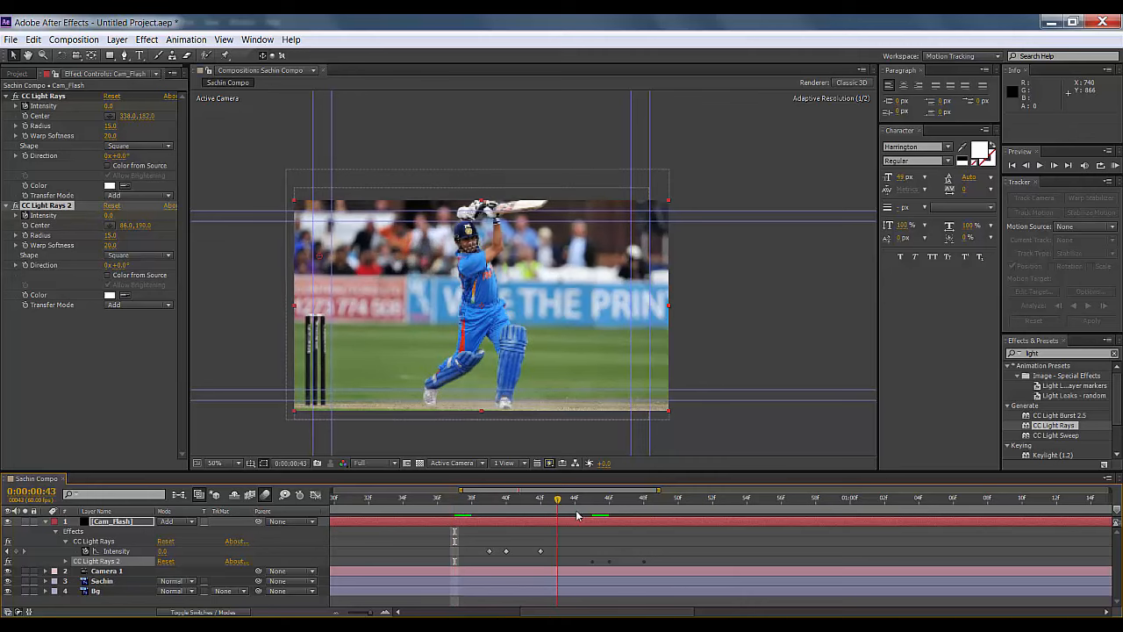
Add a third CC Light Rays with the copied settings at 0:00:00:51 and set its Center to about 1164, 200
drag(448, 536, 703, 562)
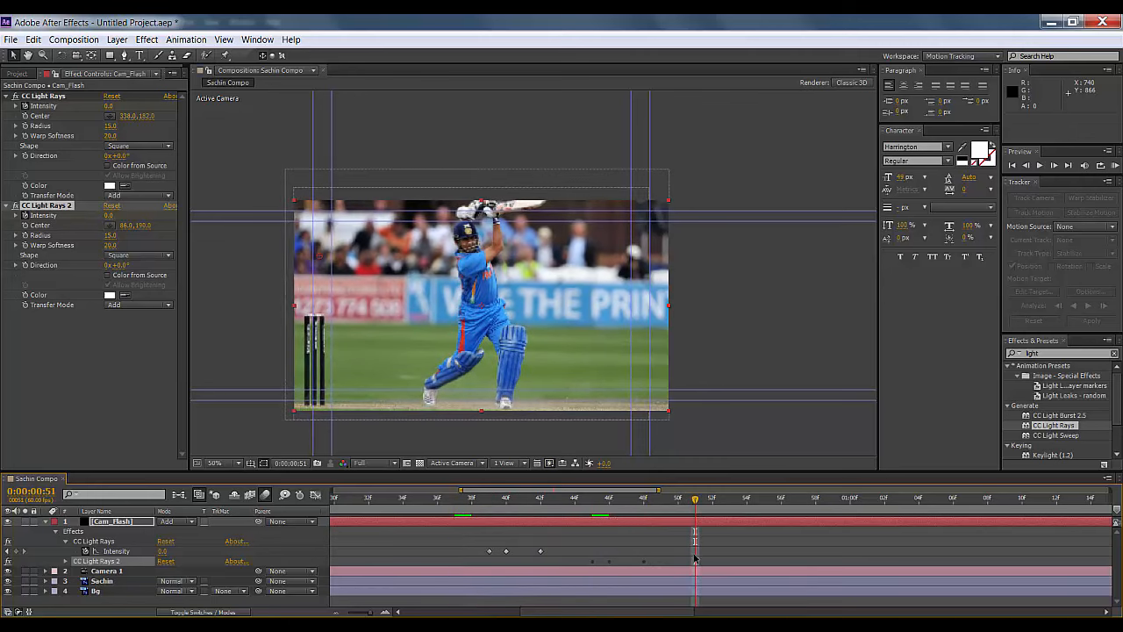
double_click(1055, 425)
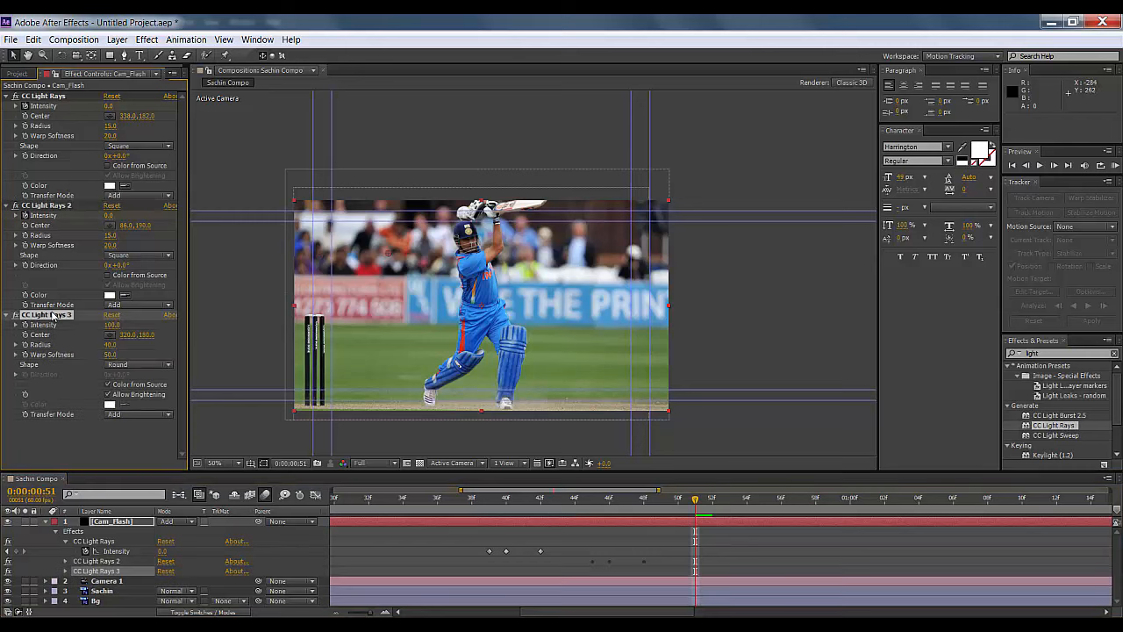
key(ctrl+v)
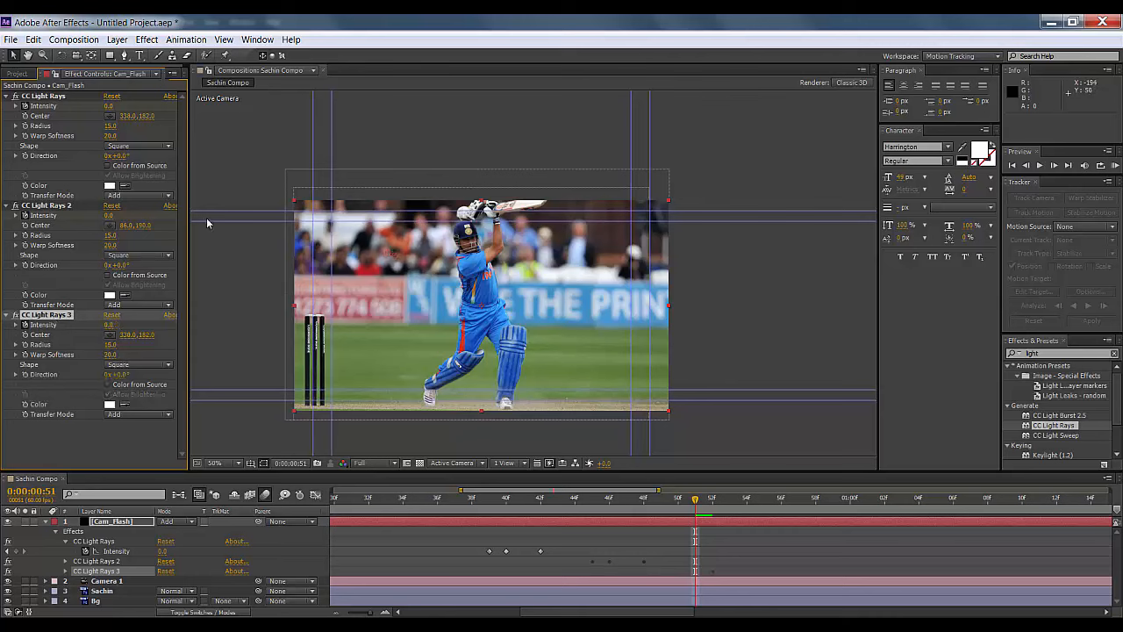
click(110, 335)
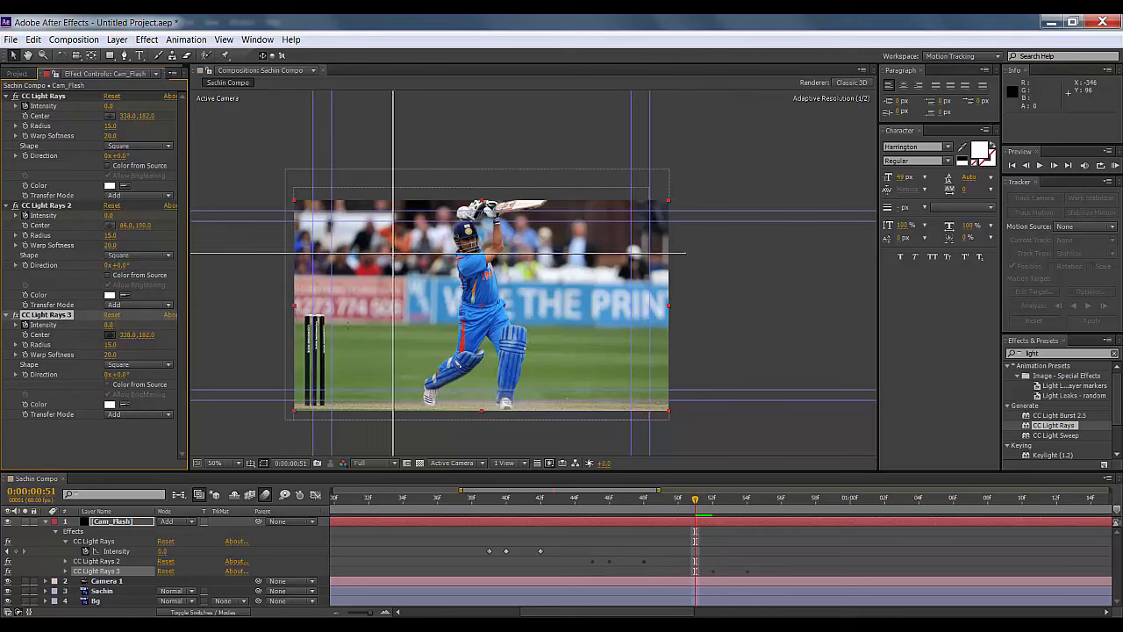
click(634, 259)
Play the composition from 0:00:00:34 to review the timing of the three crowd flashes
drag(695, 499, 399, 497)
key(space)
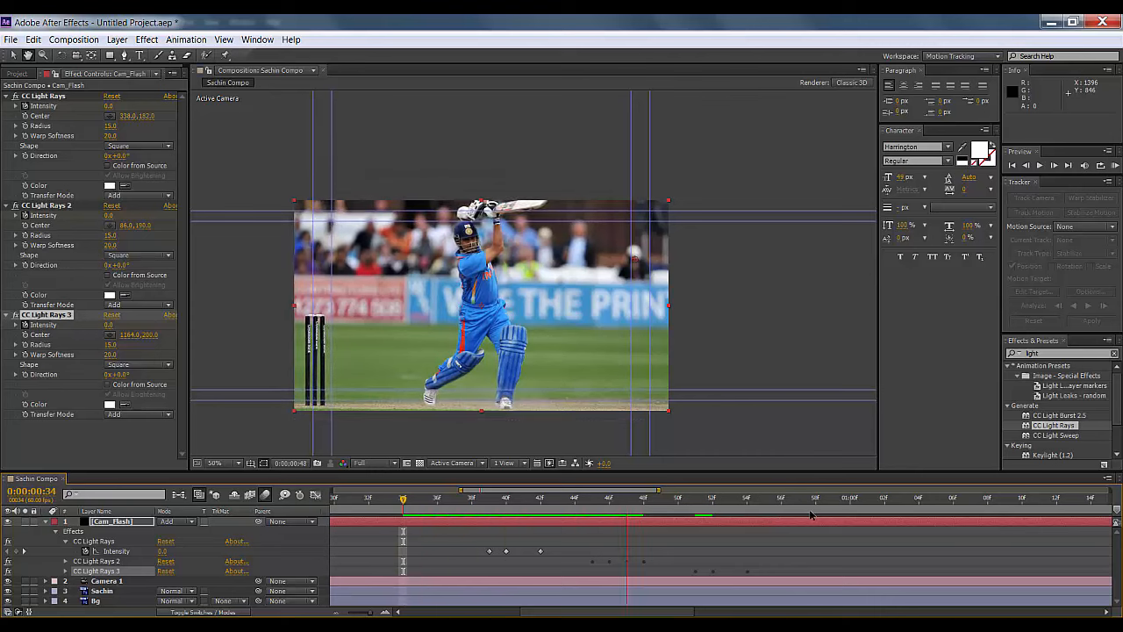
key(space)
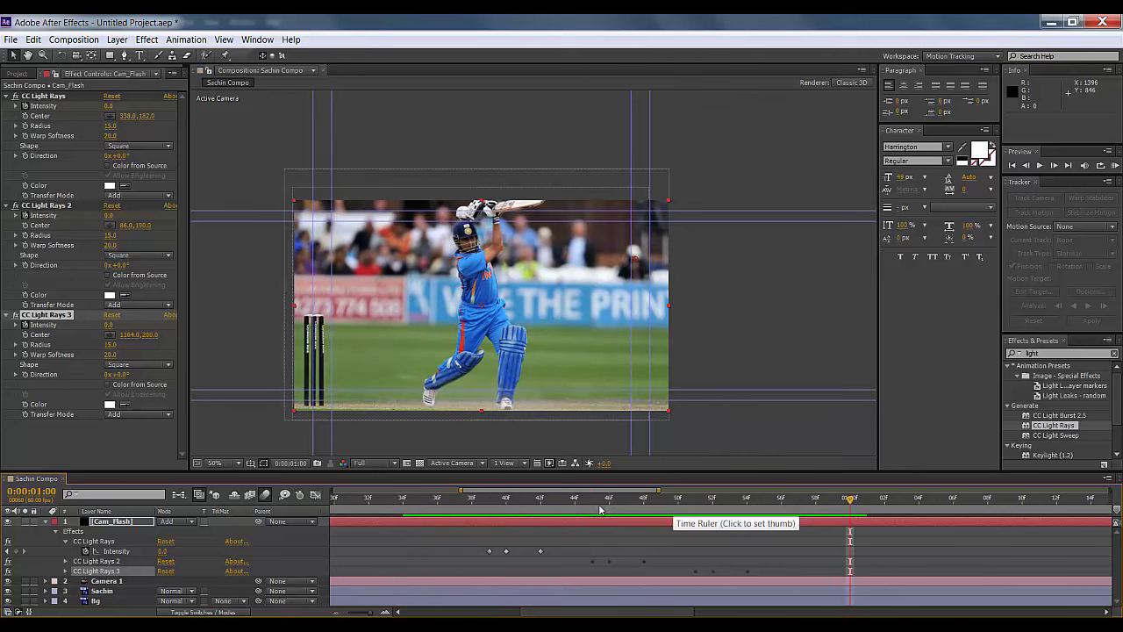
drag(569, 503, 259, 502)
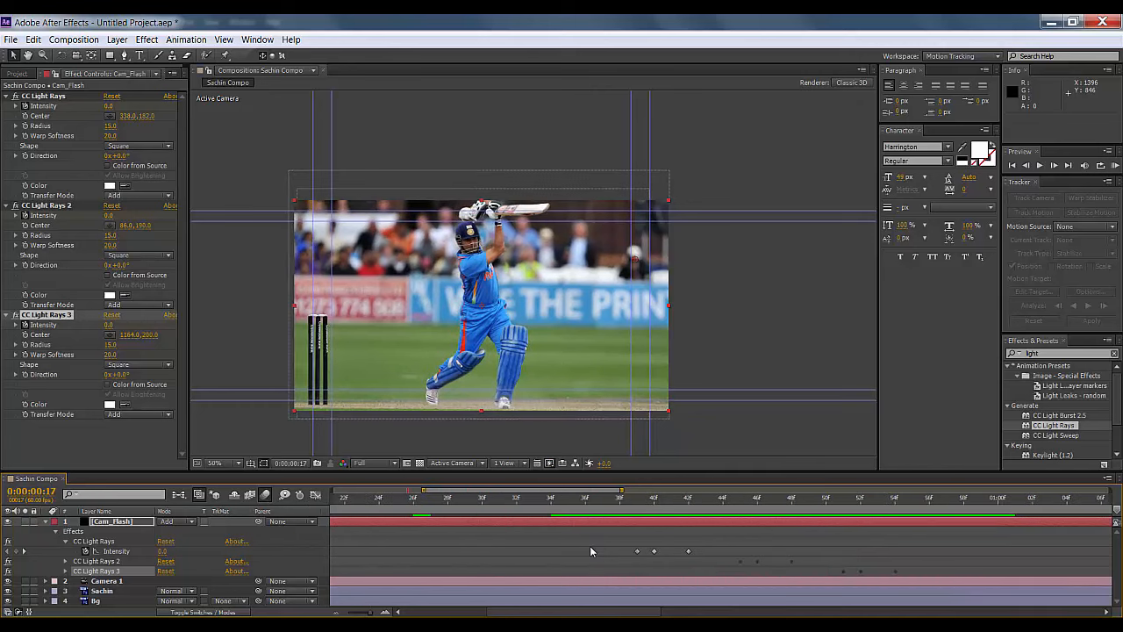
key(minus)
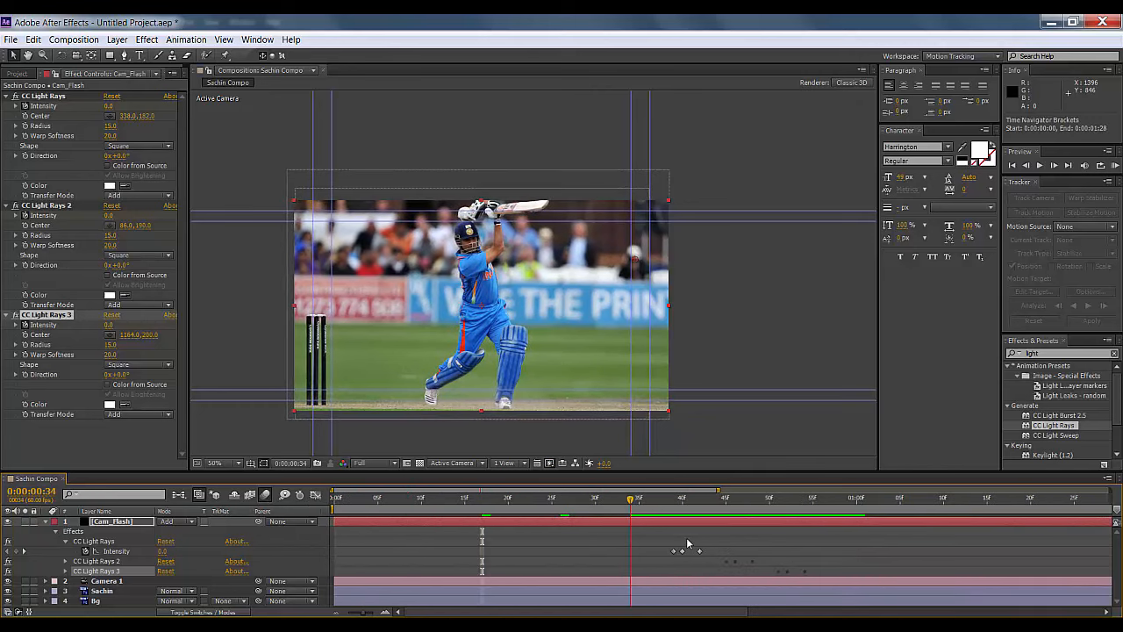
click(630, 501)
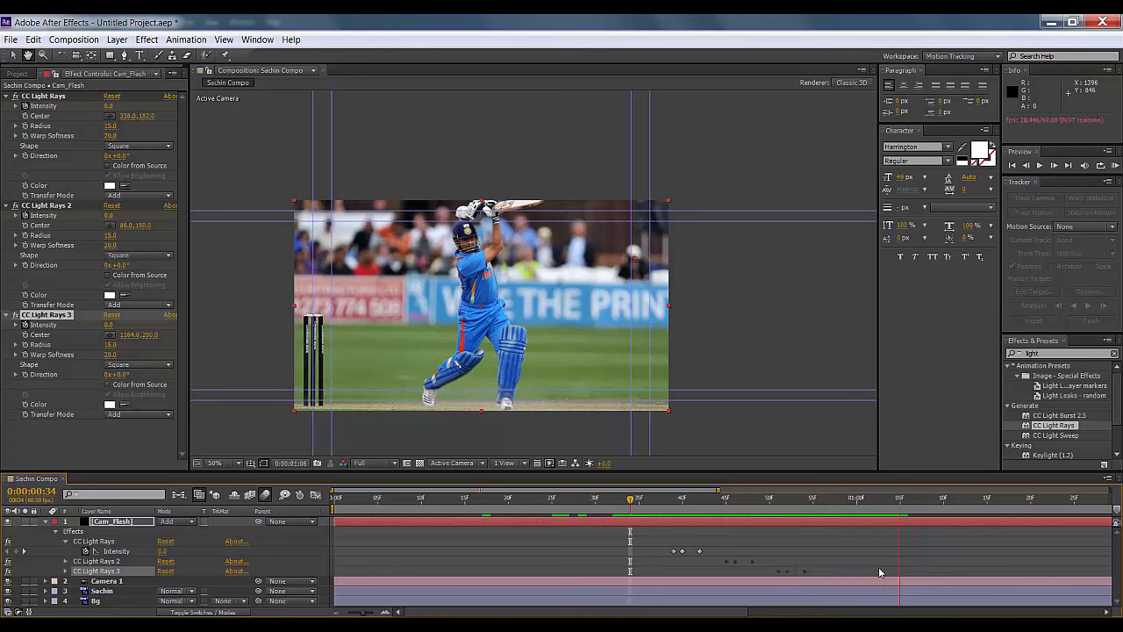
key(space)
key(minus)
key(minus)
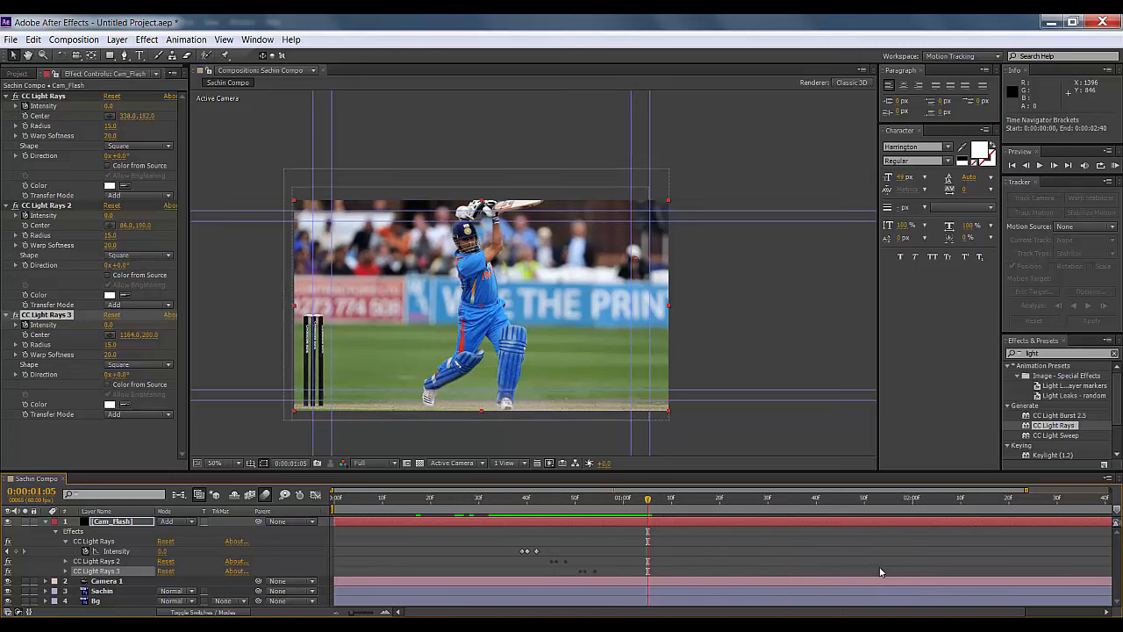
key(space)
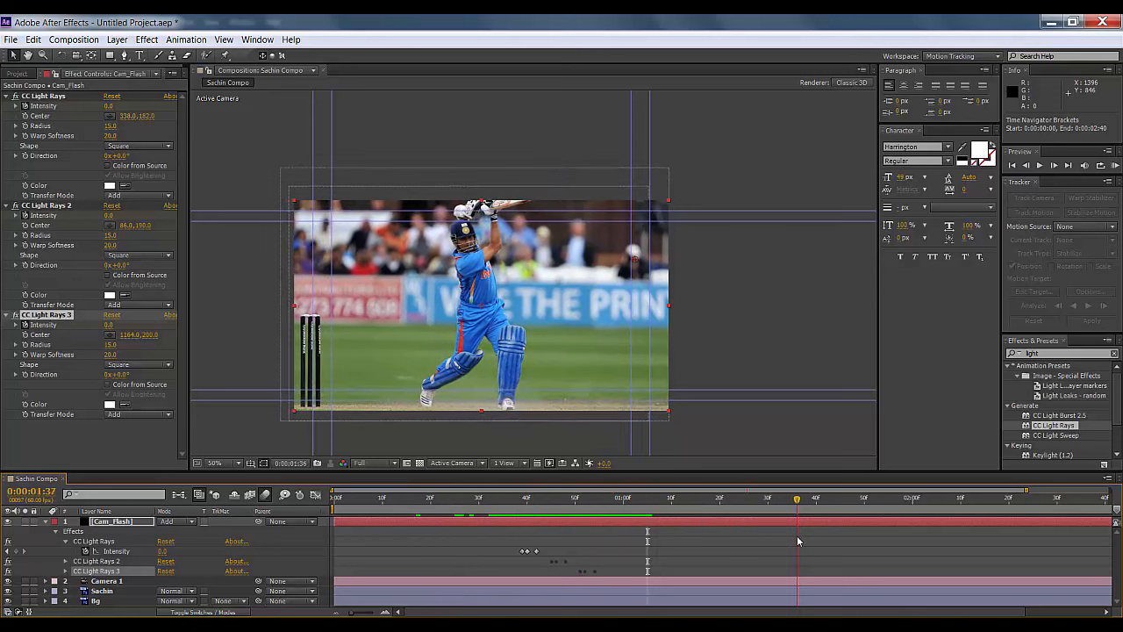
Add a fourth CC Light Rays with the copied settings at 0:00:00:56, centre it at about 758, 214, and scrub through the flashes
drag(602, 538, 604, 567)
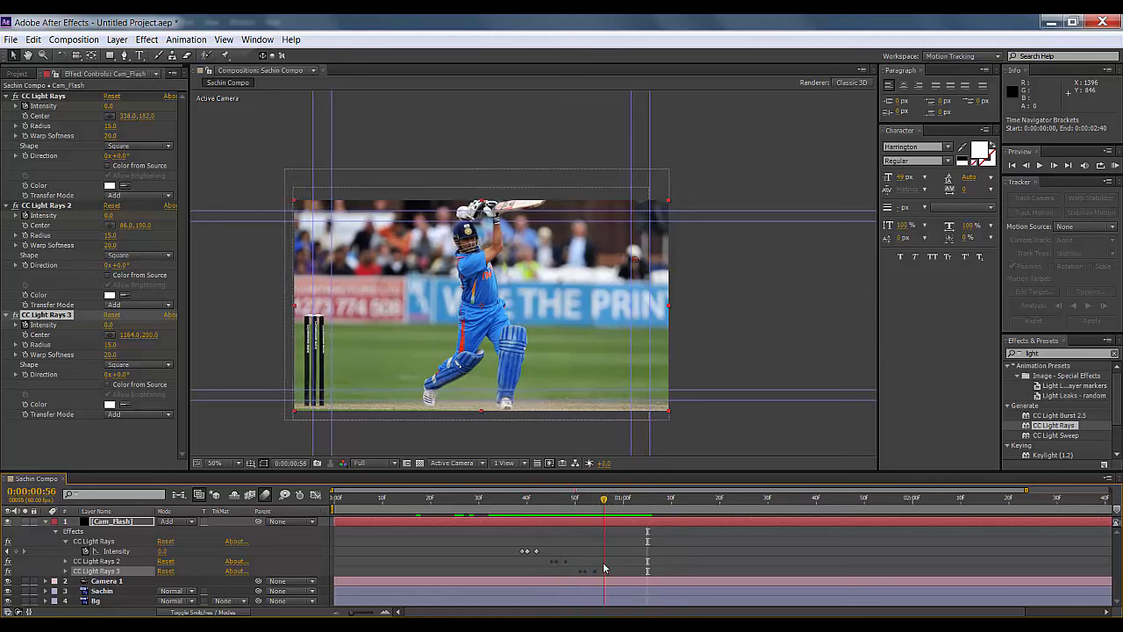
double_click(1053, 425)
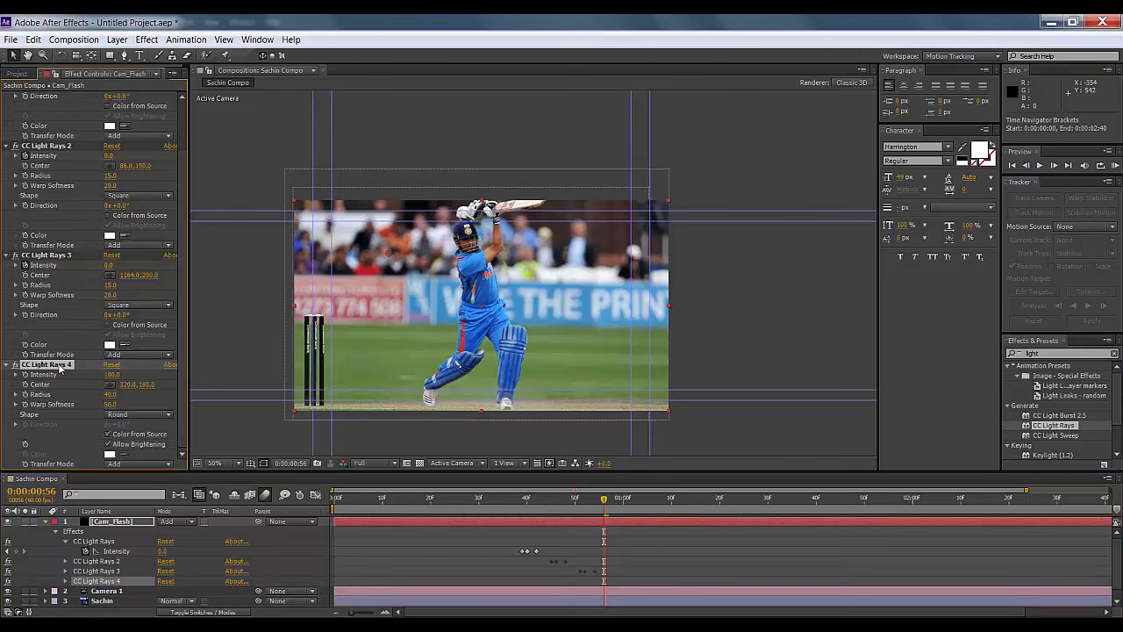
key(ctrl+v)
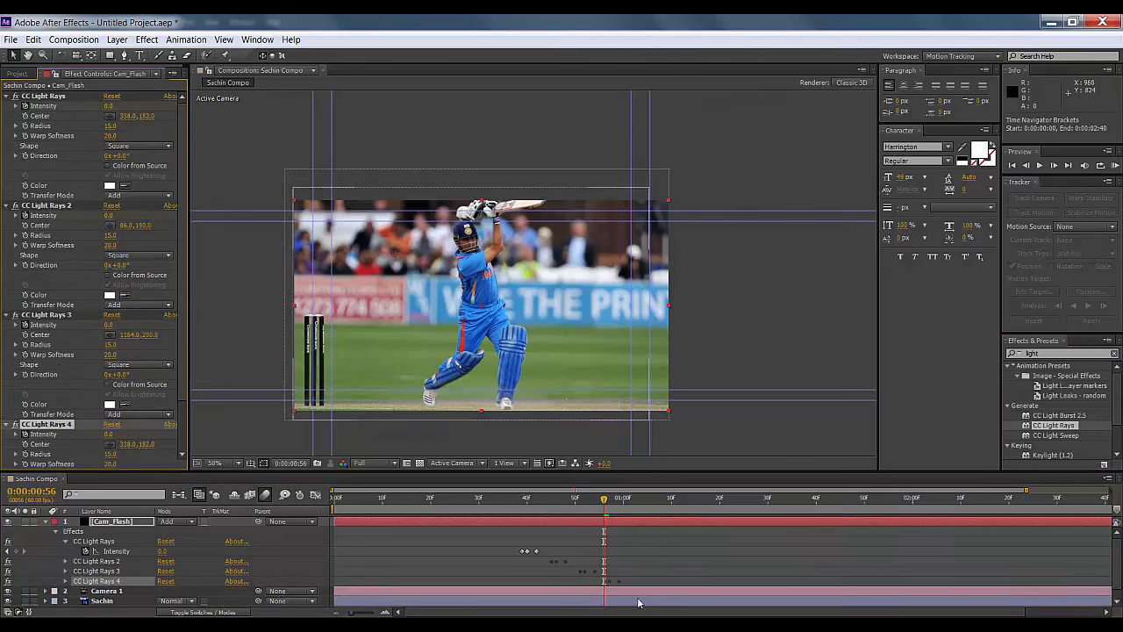
click(109, 444)
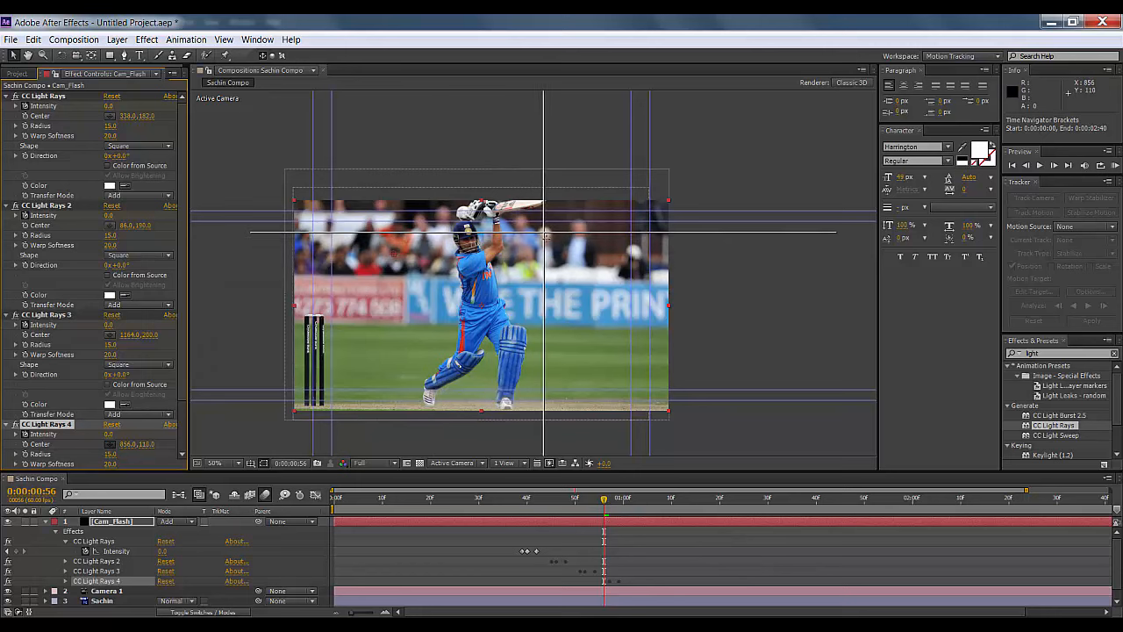
click(515, 262)
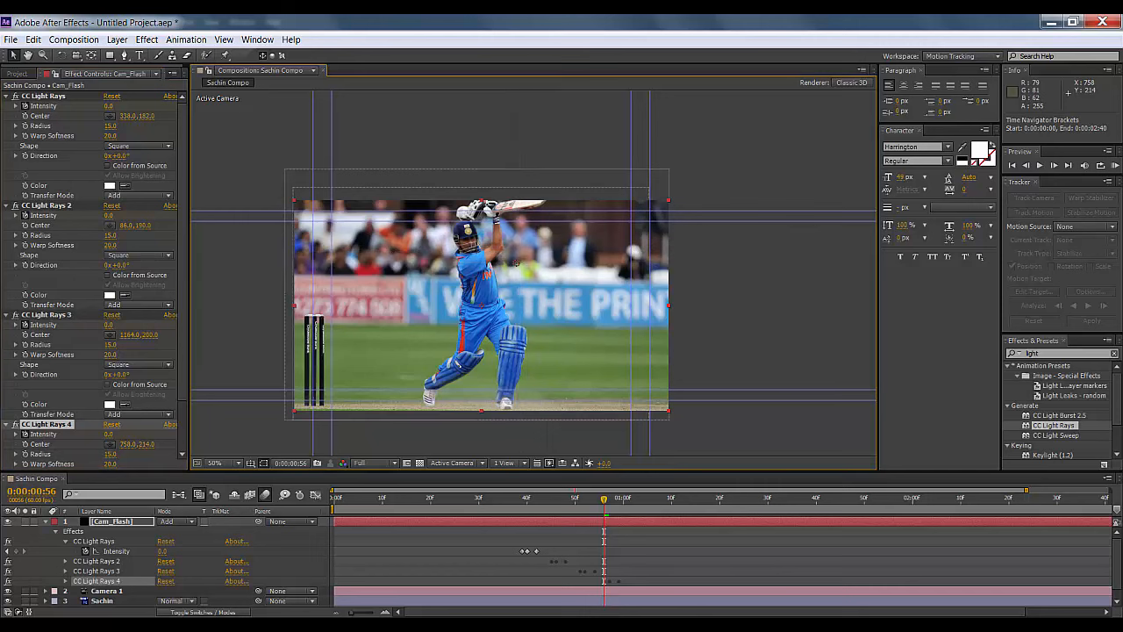
drag(604, 507, 502, 502)
drag(523, 540, 621, 575)
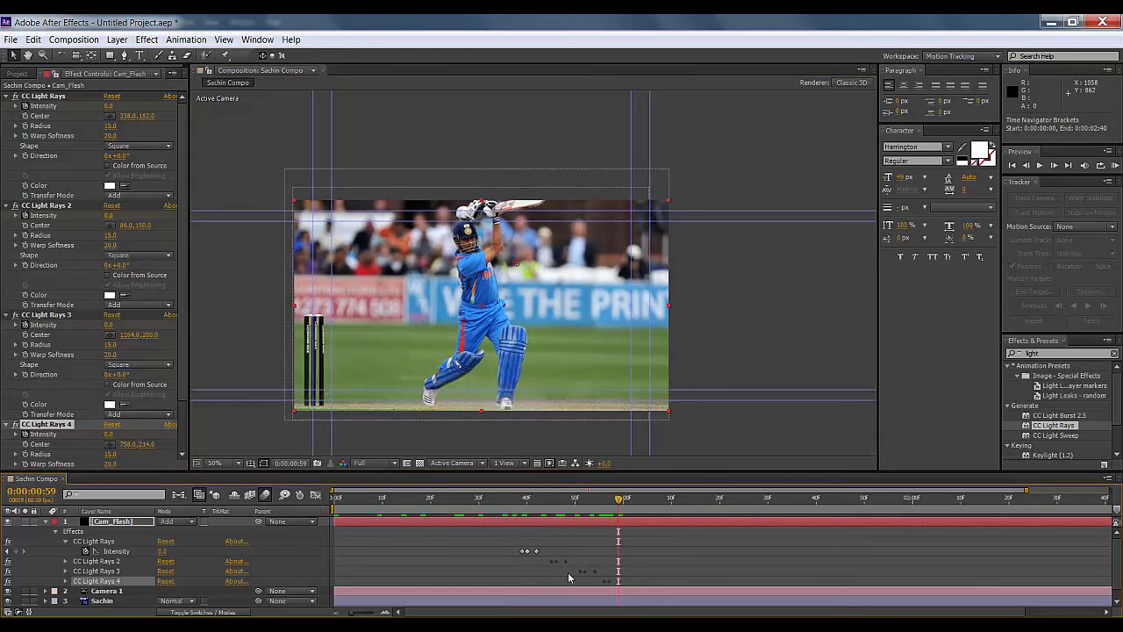
Reveal all Cam_Flash keyframes and move the fourth flash's Intensity keyframes two frames earlier, with the last at 0:00:00:57
click(552, 525)
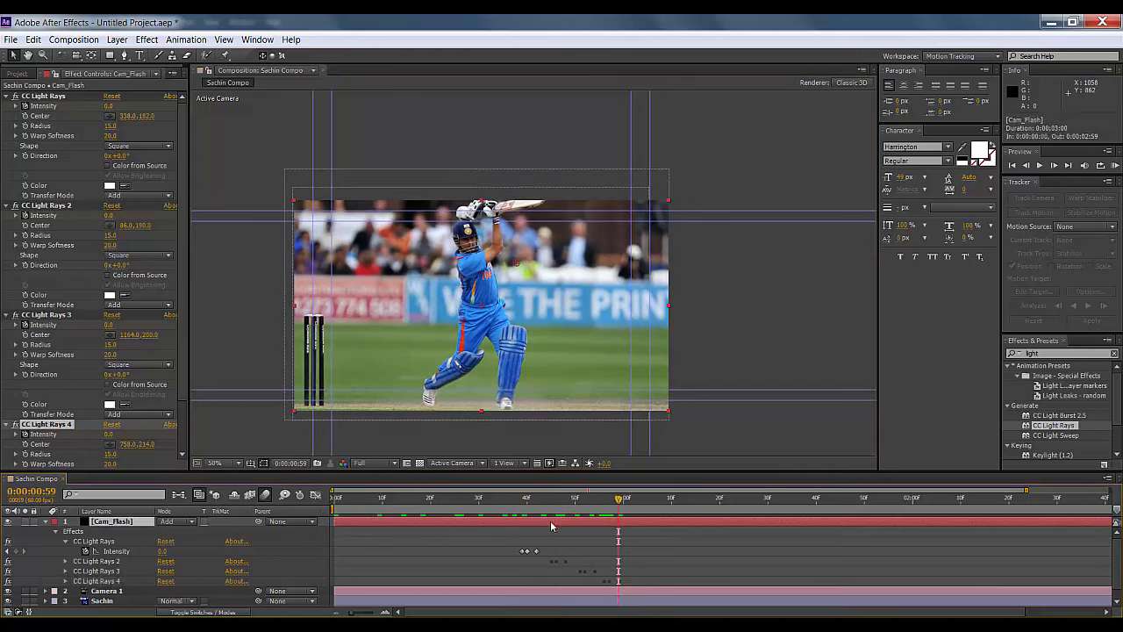
key(u)
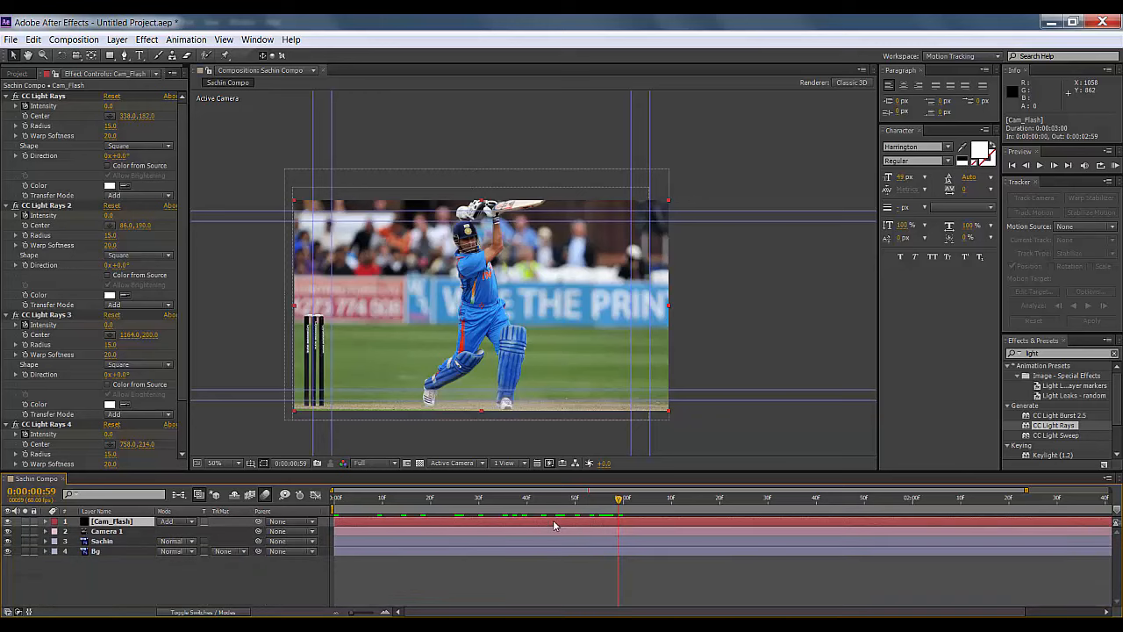
drag(594, 601, 613, 605)
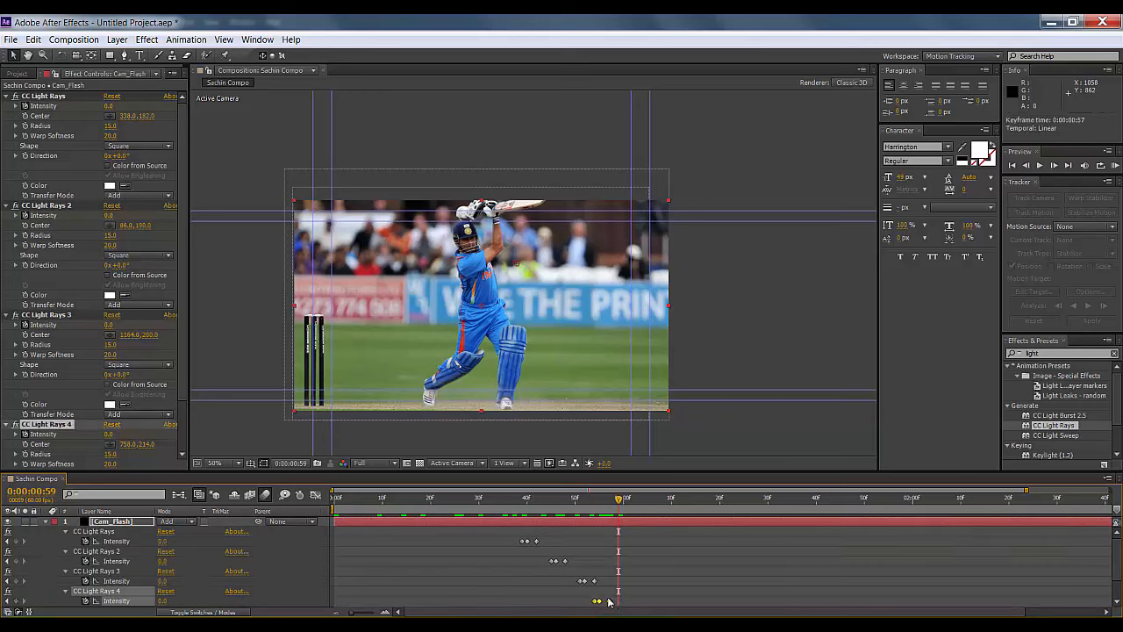
Move the third and fourth flashes' Intensity keyframes two frames earlier together, with the third flash's last keyframe at 0:00:00:52
mouse_move(572, 572)
mouse_down()
mouse_move(617, 596)
mouse_move(585, 585)
mouse_up()
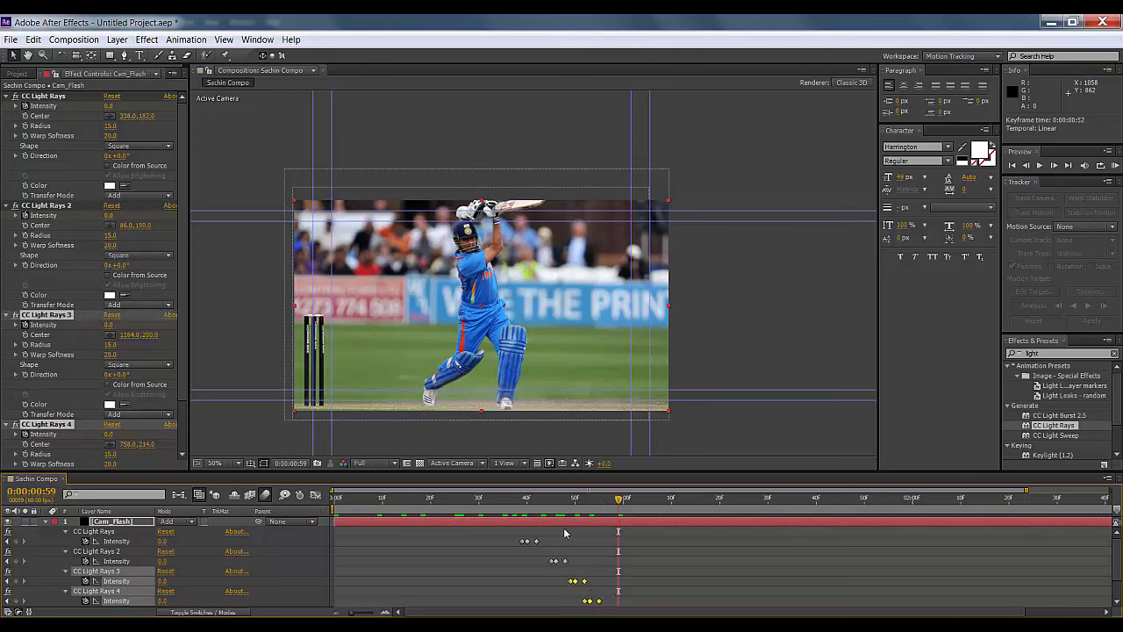
Play the composition repeatedly from between 0:00:00:30 and 0:00:00:37 to review the timing of the four crowd flashes
click(479, 498)
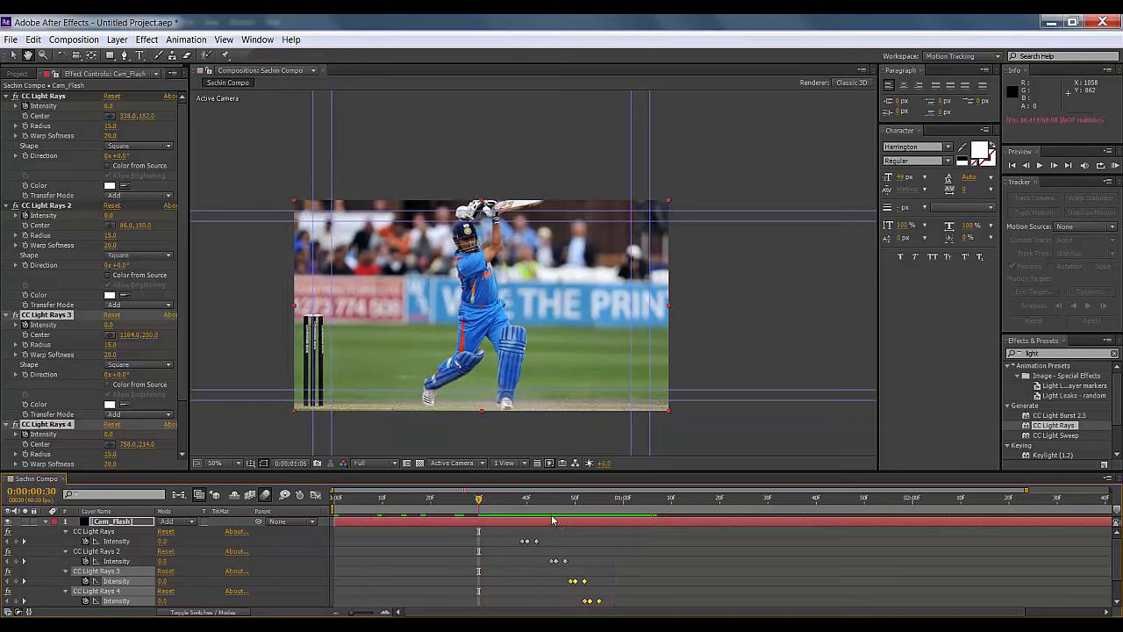
drag(524, 505, 497, 502)
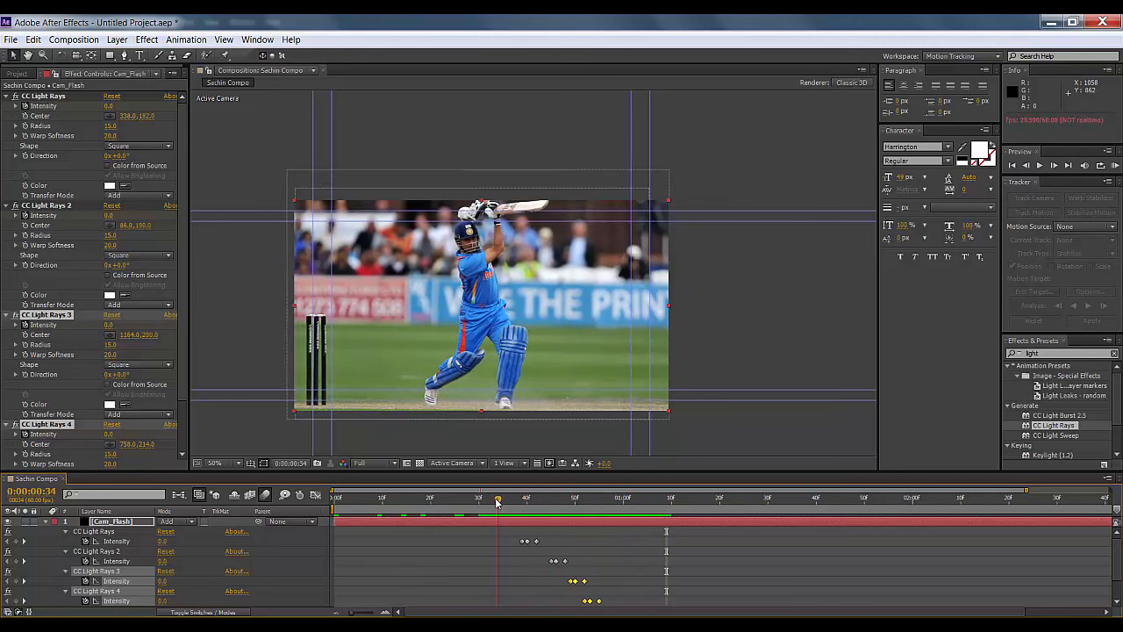
key(space)
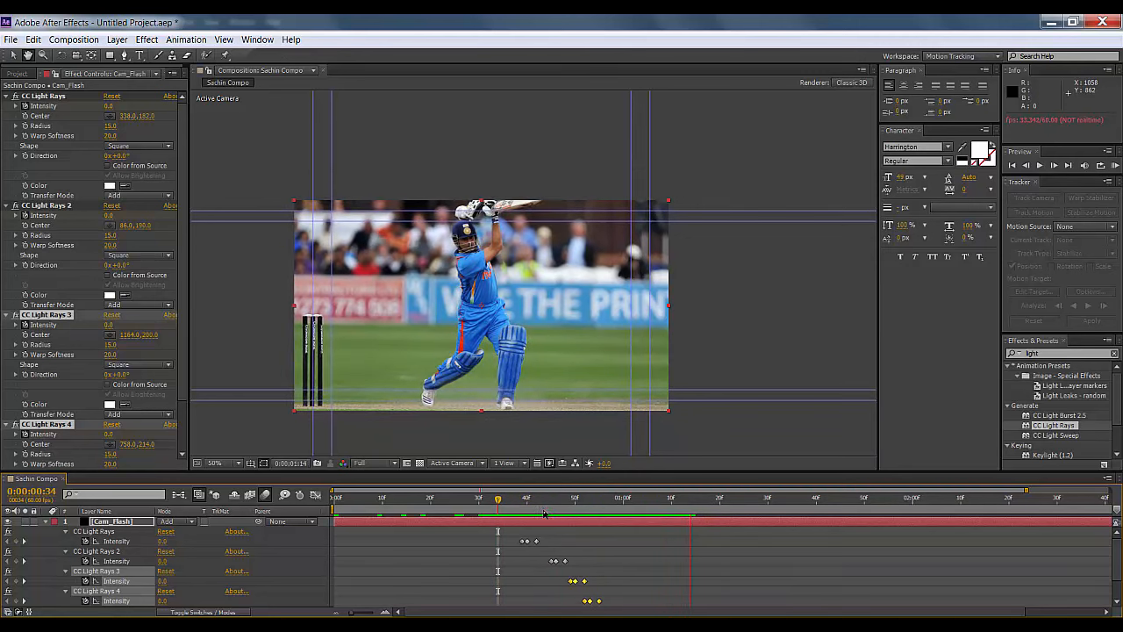
click(513, 507)
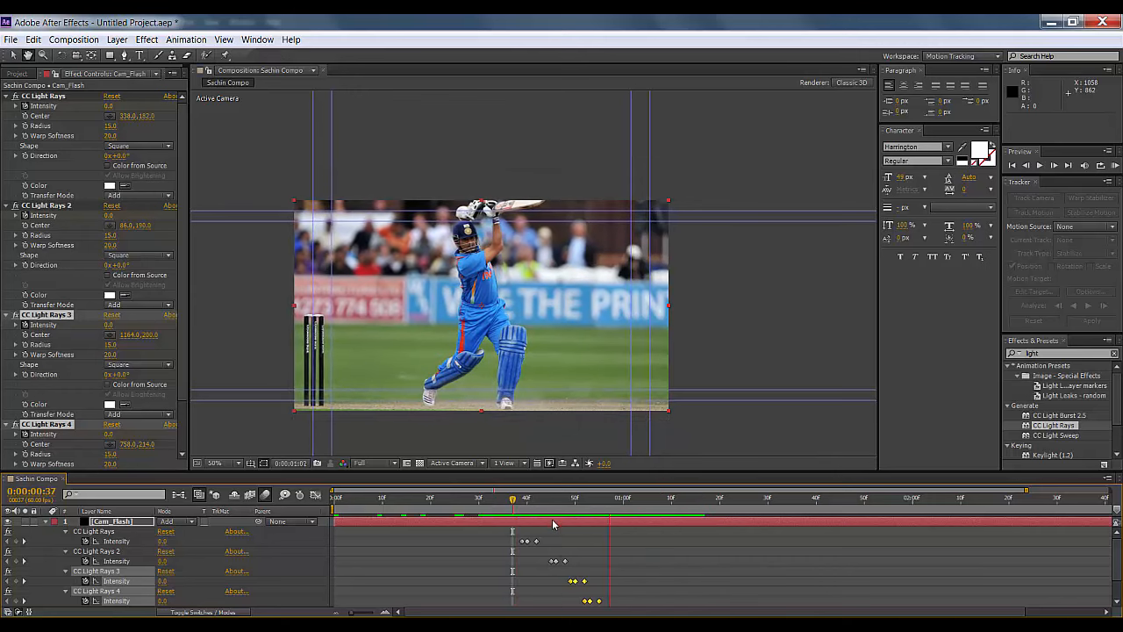
click(494, 501)
key(space)
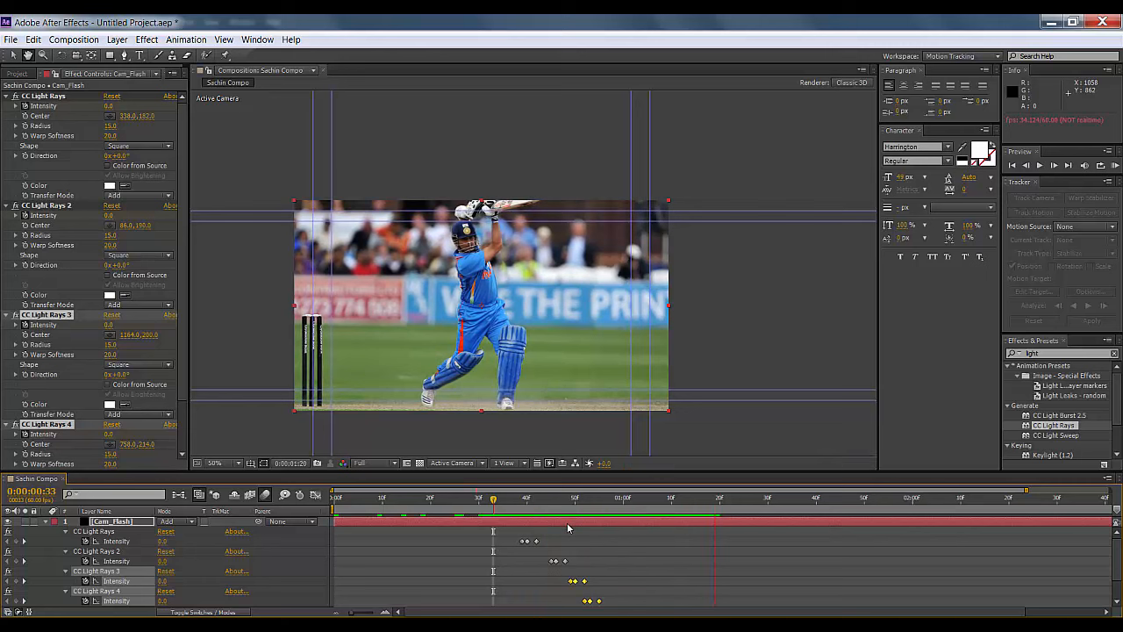
key(space)
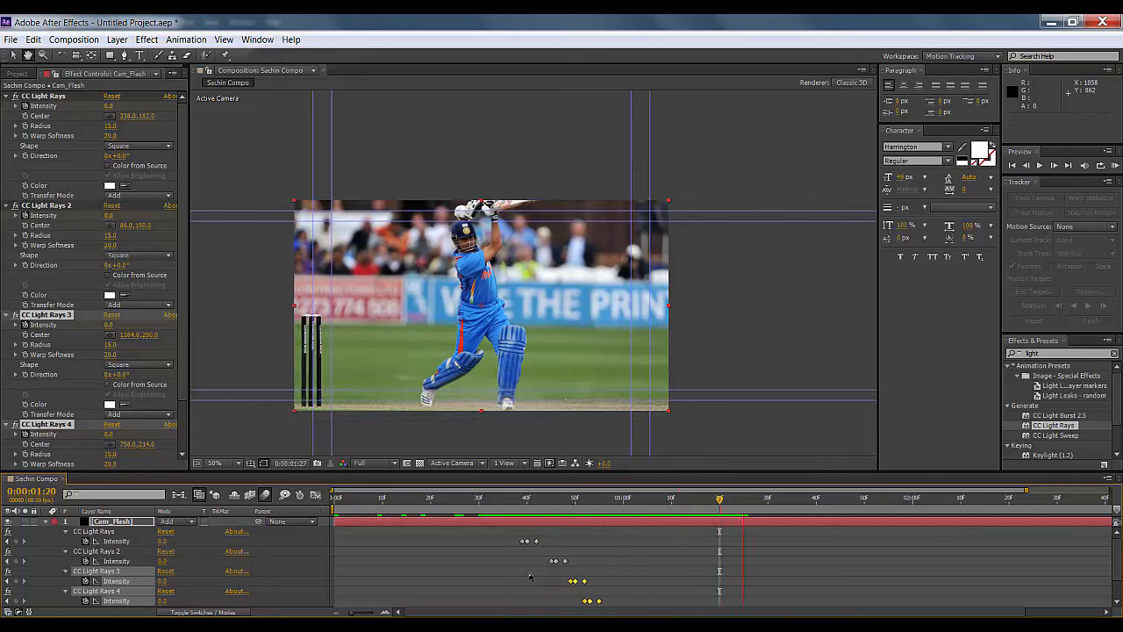
key(space)
click(529, 507)
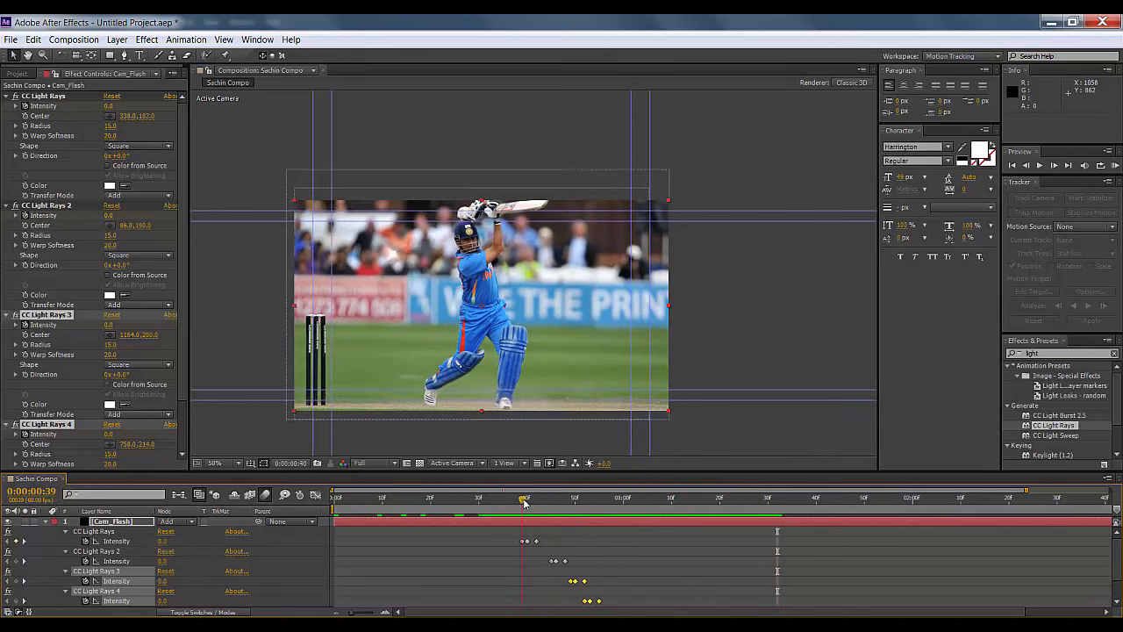